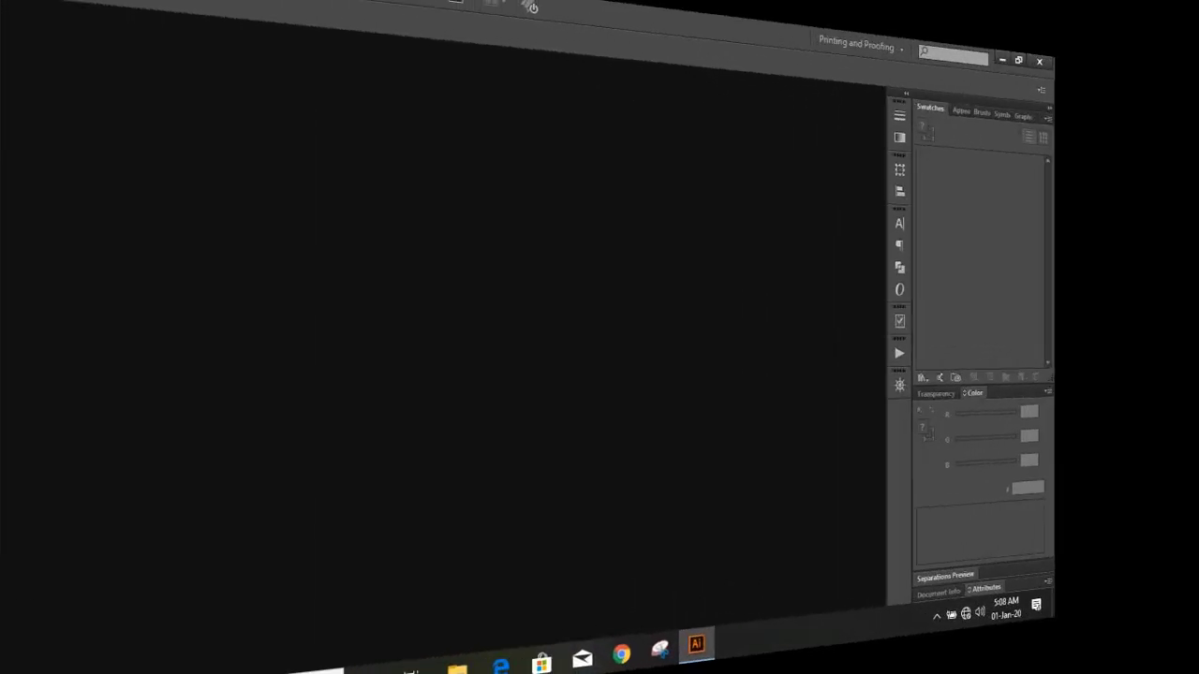
# Create a new 1280 × 720 pt document in RGB colour mode
pyautogui.click(48, 13)
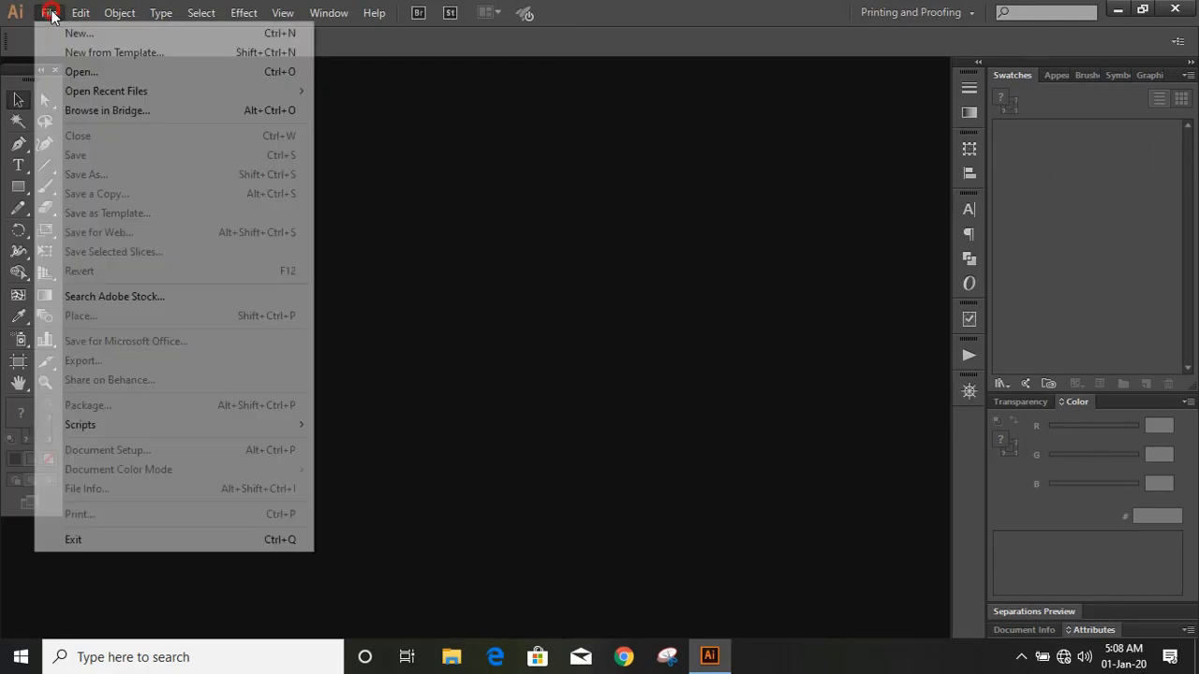
pyautogui.click(94, 33)
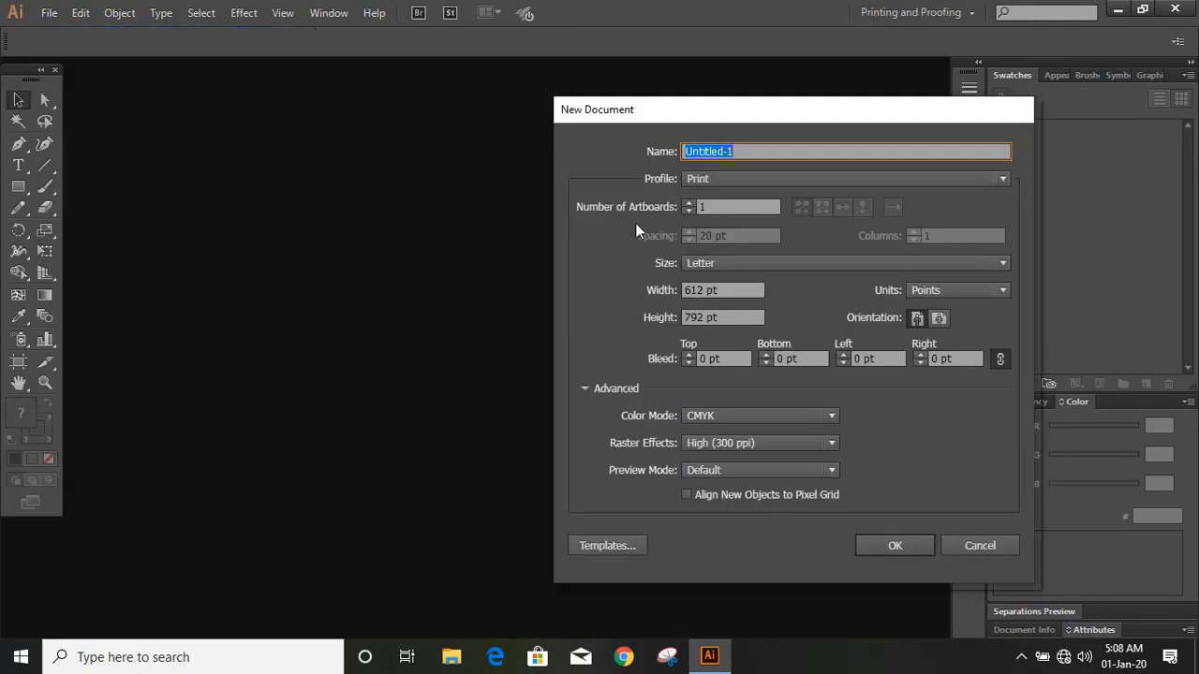
pyautogui.click(711, 293)
pyautogui.write('1280')
pyautogui.press('Tab')
pyautogui.write('72')
pyautogui.click(792, 419)
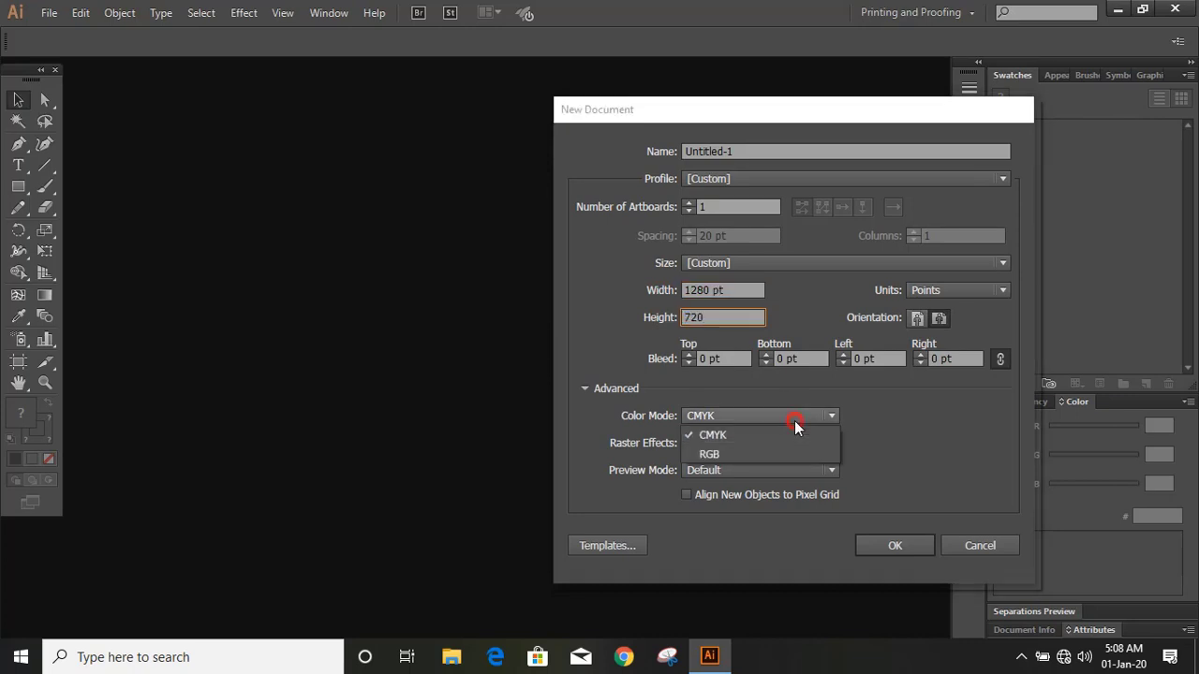
pyautogui.click(759, 456)
pyautogui.click(882, 544)
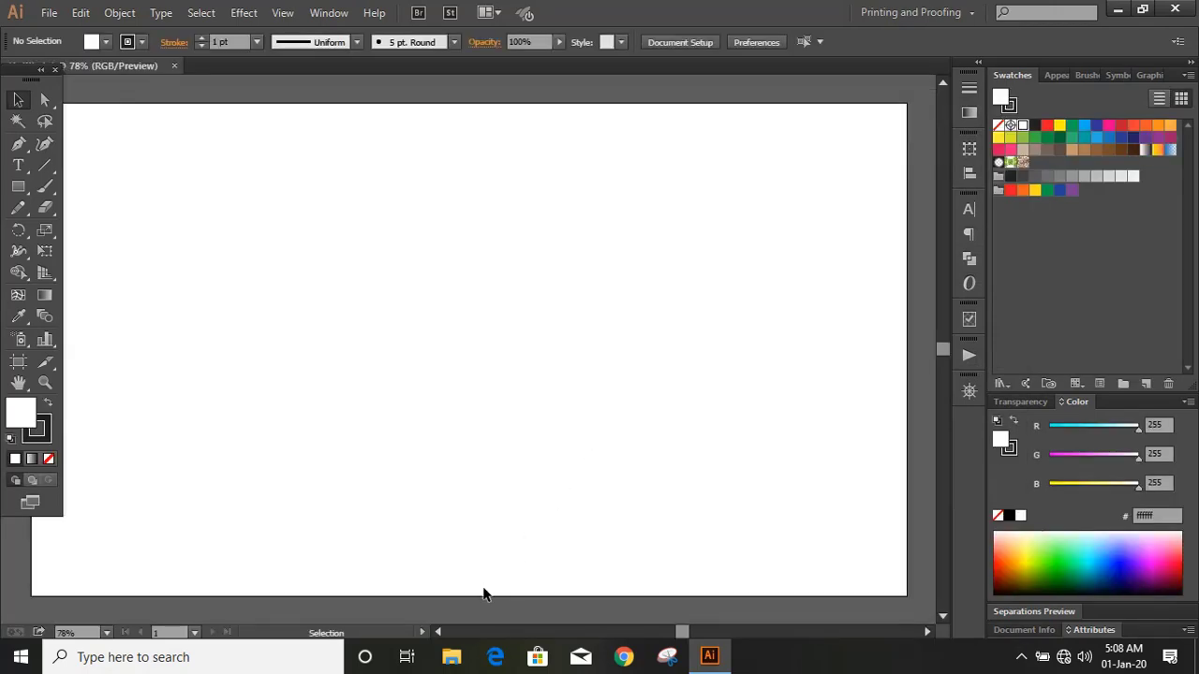
# Type FISCH on the artboard and scale it up to about 190 pt
pyautogui.click(439, 632)
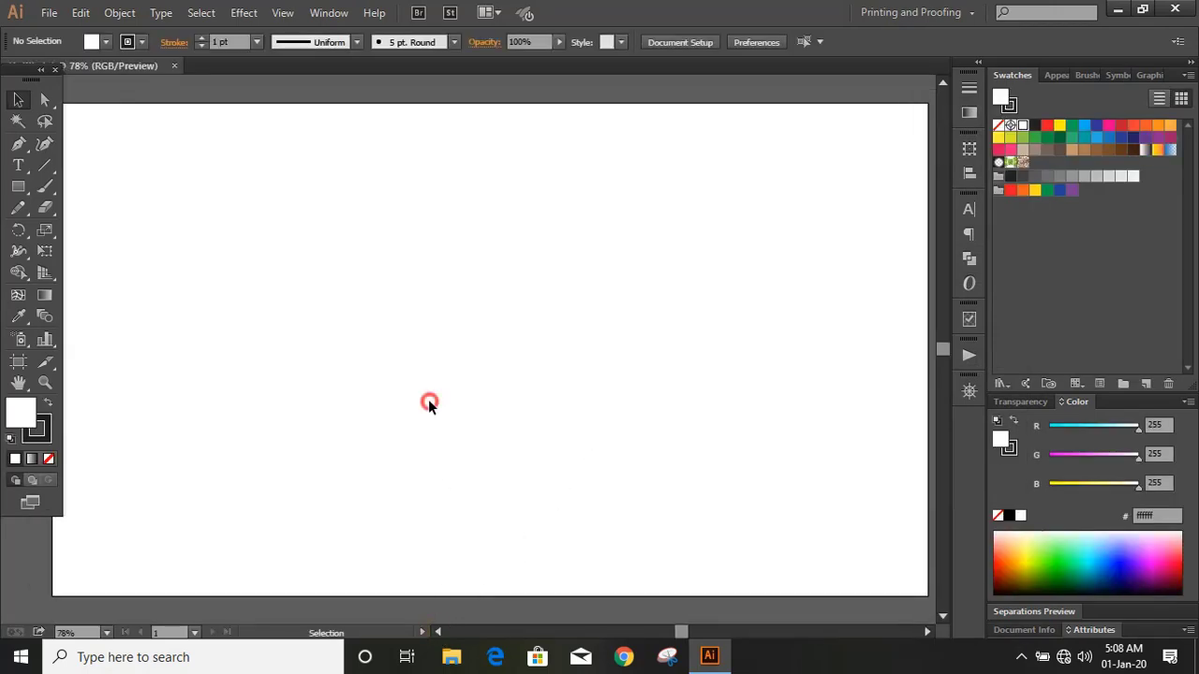
pyautogui.click(18, 164)
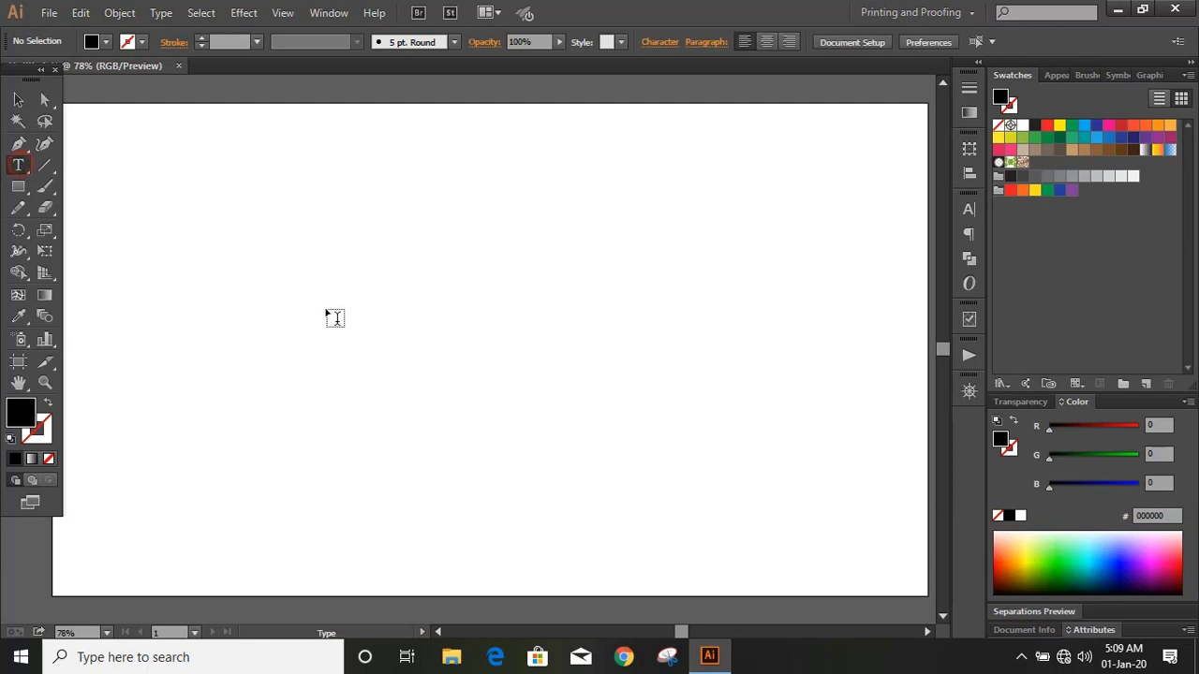
pyautogui.click(371, 353)
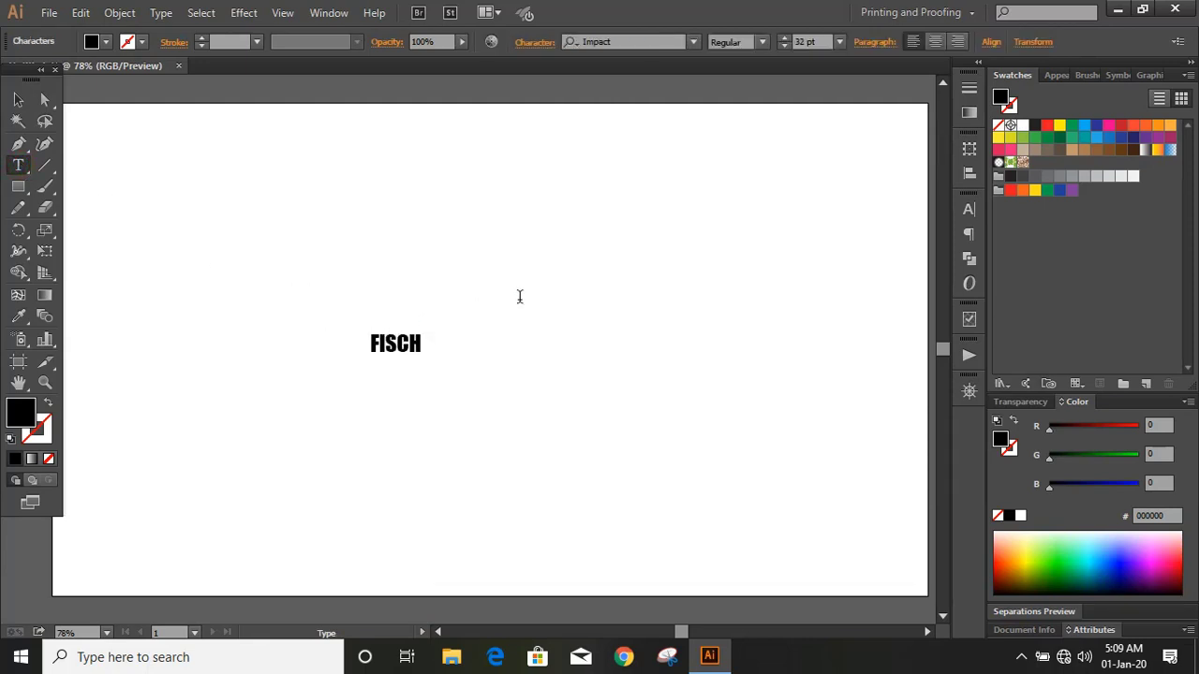
pyautogui.click(17, 99)
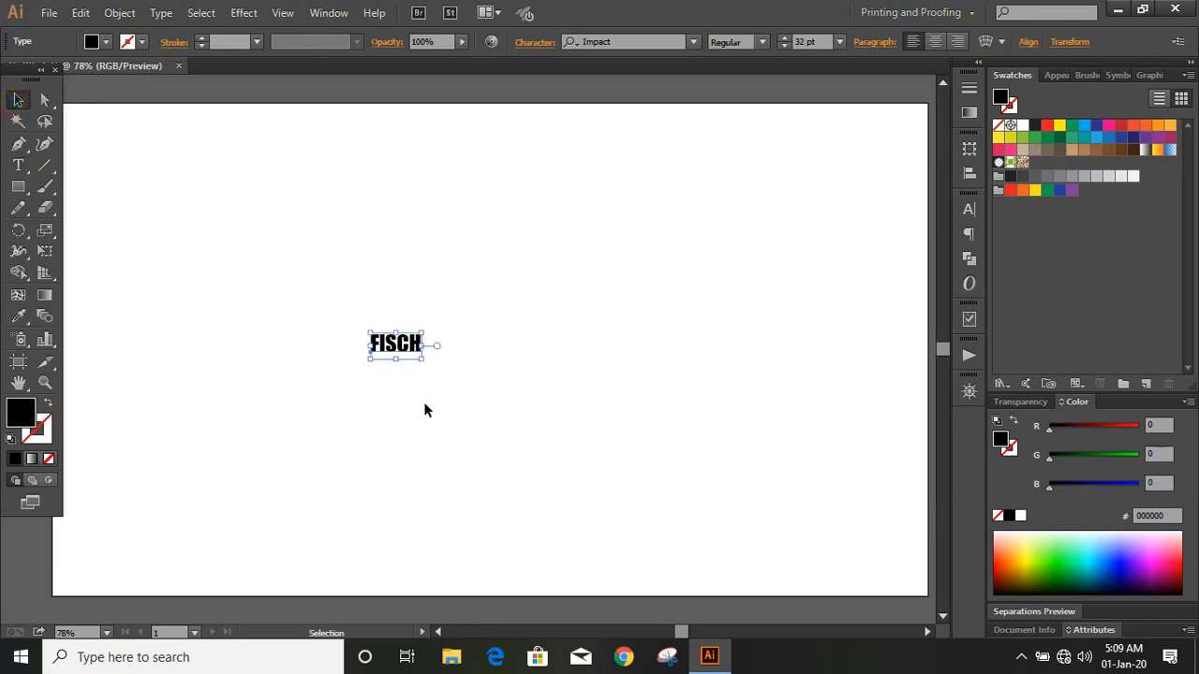
pyautogui.moveTo(422, 358); pyautogui.dragTo(547, 426)
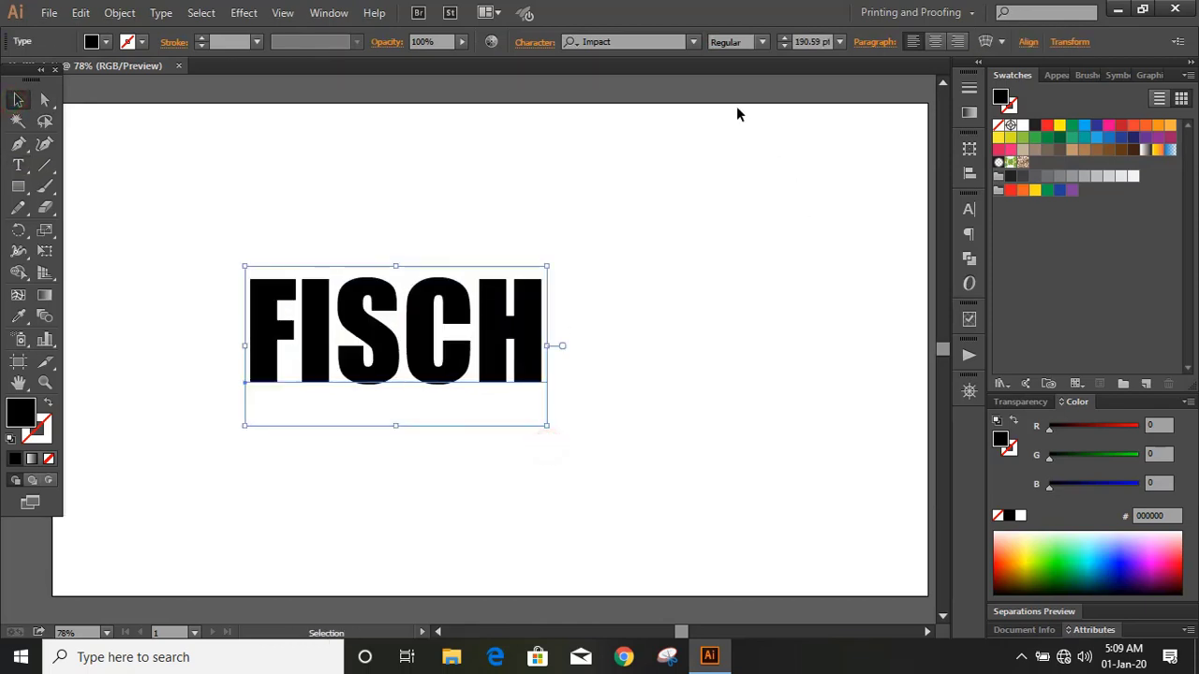
# Set the FISCH text in the Ethnocentric font
pyautogui.click(650, 41)
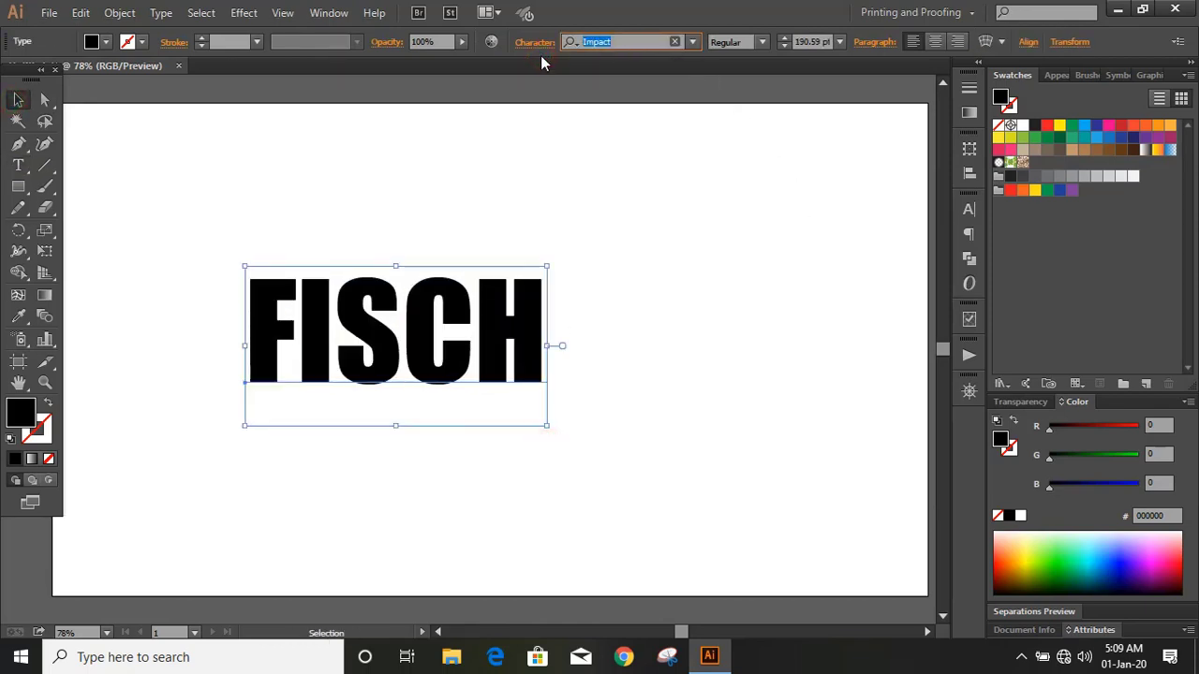
pyautogui.write('eth')
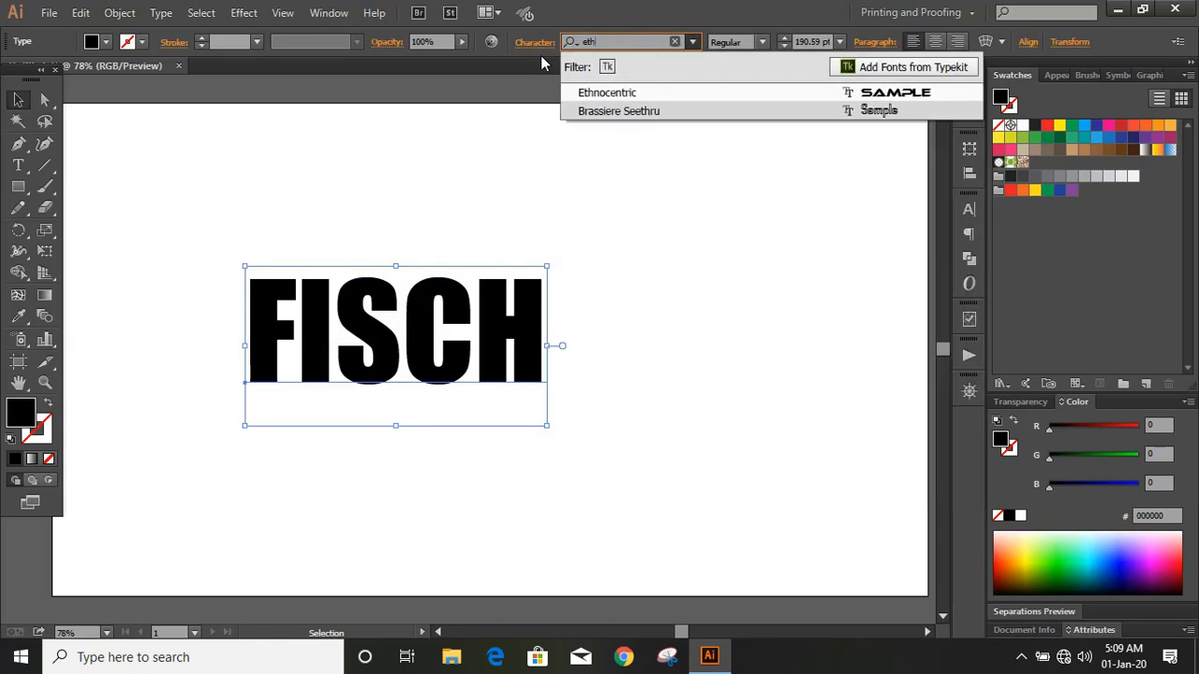
pyautogui.click(591, 91)
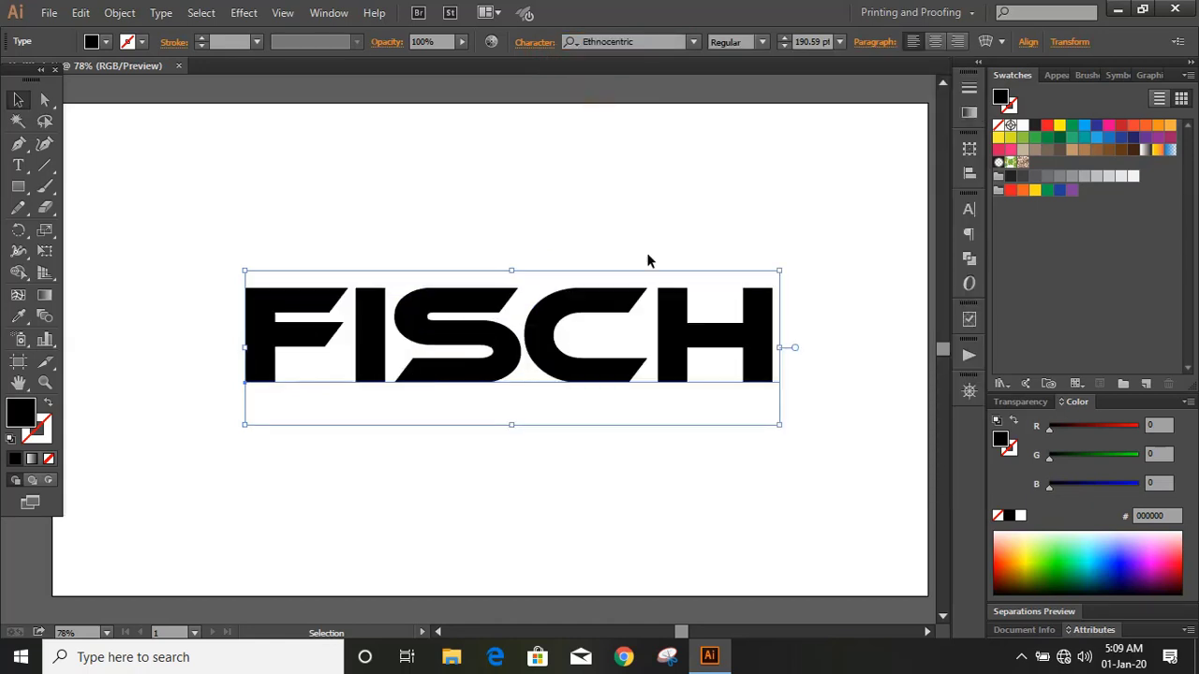
# Expand FISCH into outlines and ungroup the letters
pyautogui.click(122, 14)
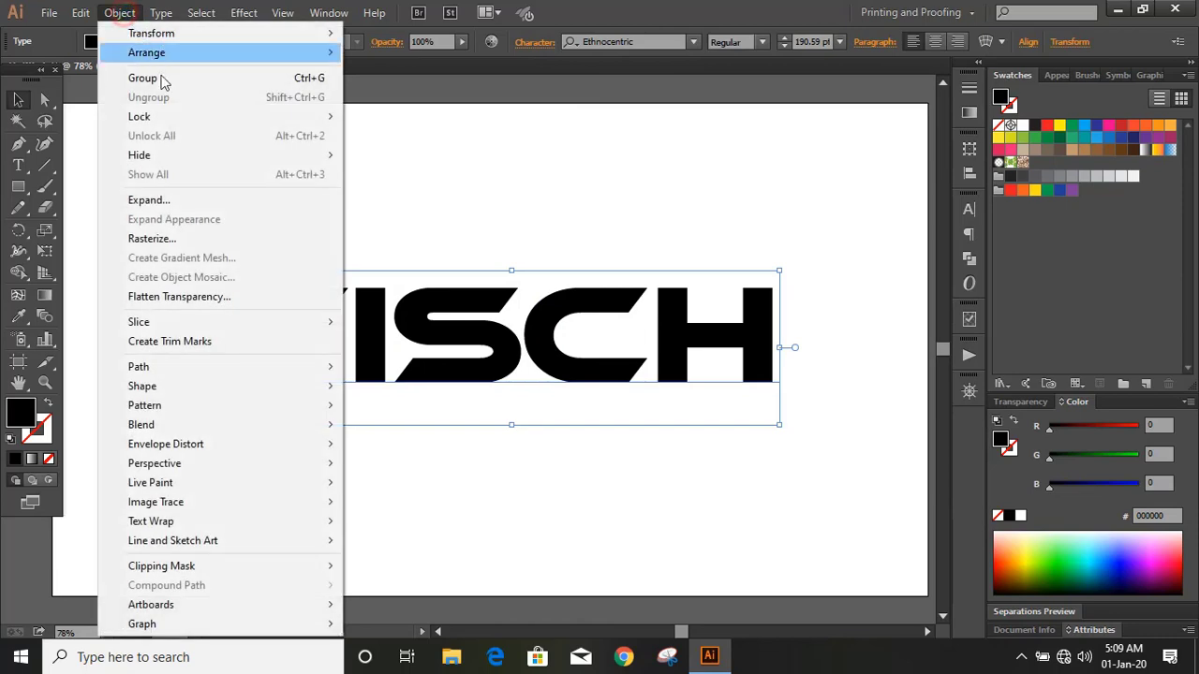
pyautogui.click(163, 196)
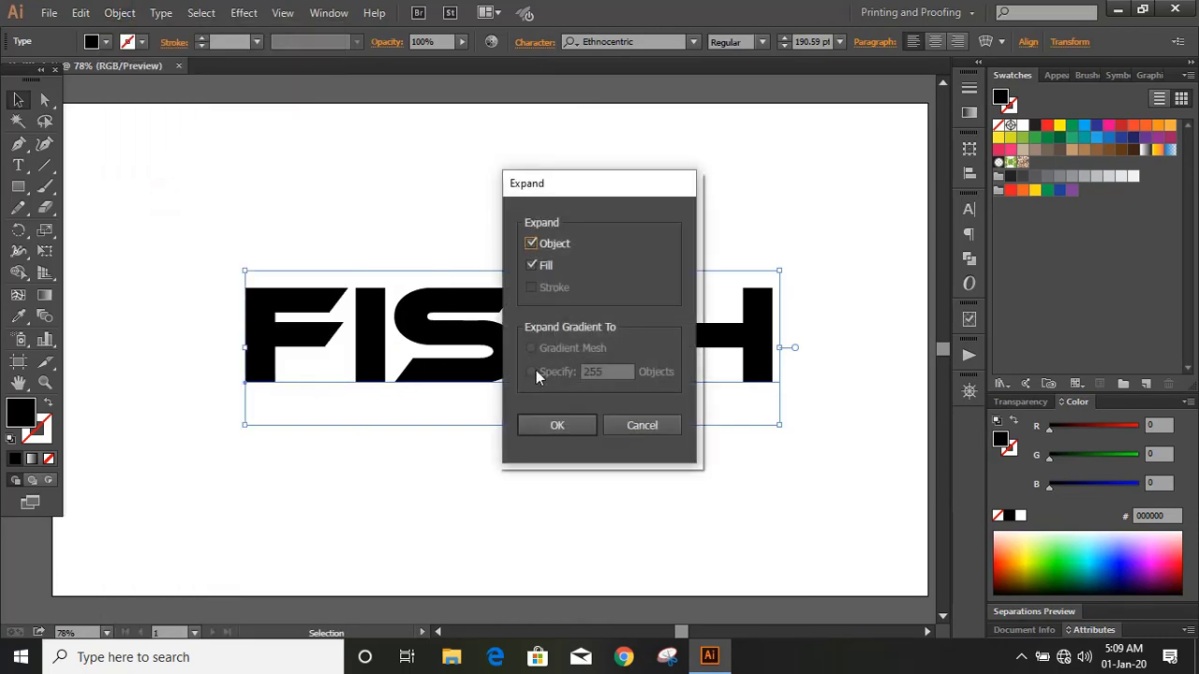
pyautogui.click(543, 427)
pyautogui.click(113, 14)
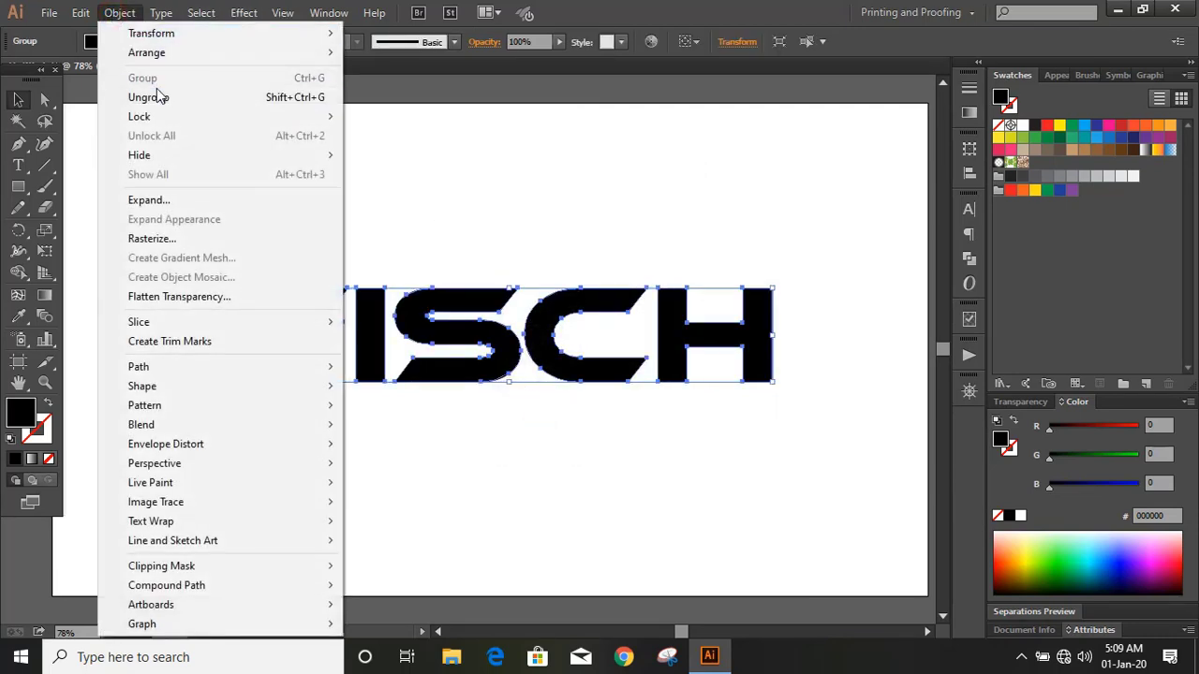
pyautogui.click(158, 101)
pyautogui.click(595, 228)
# Nudge the H left and fill it with tan (c49a6c)
pyautogui.scroll(2, 629, 352)
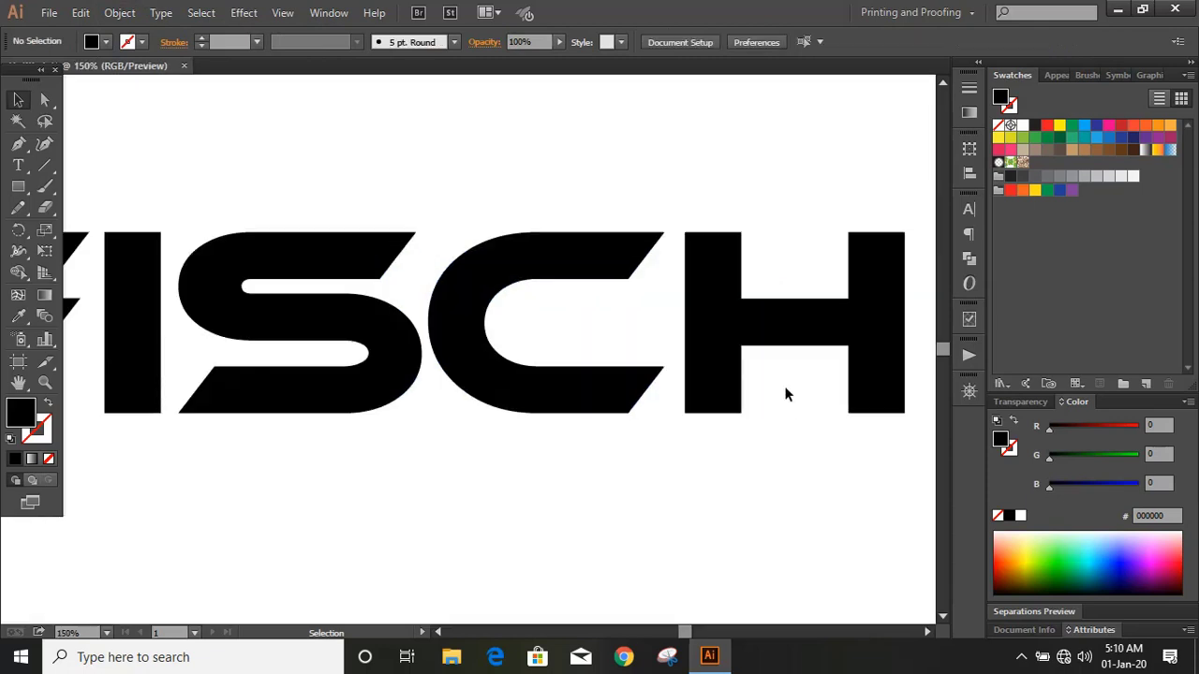
pyautogui.click(717, 312)
pyautogui.hotkey('shift', 'Left')
pyautogui.hotkey('shift', 'Left')
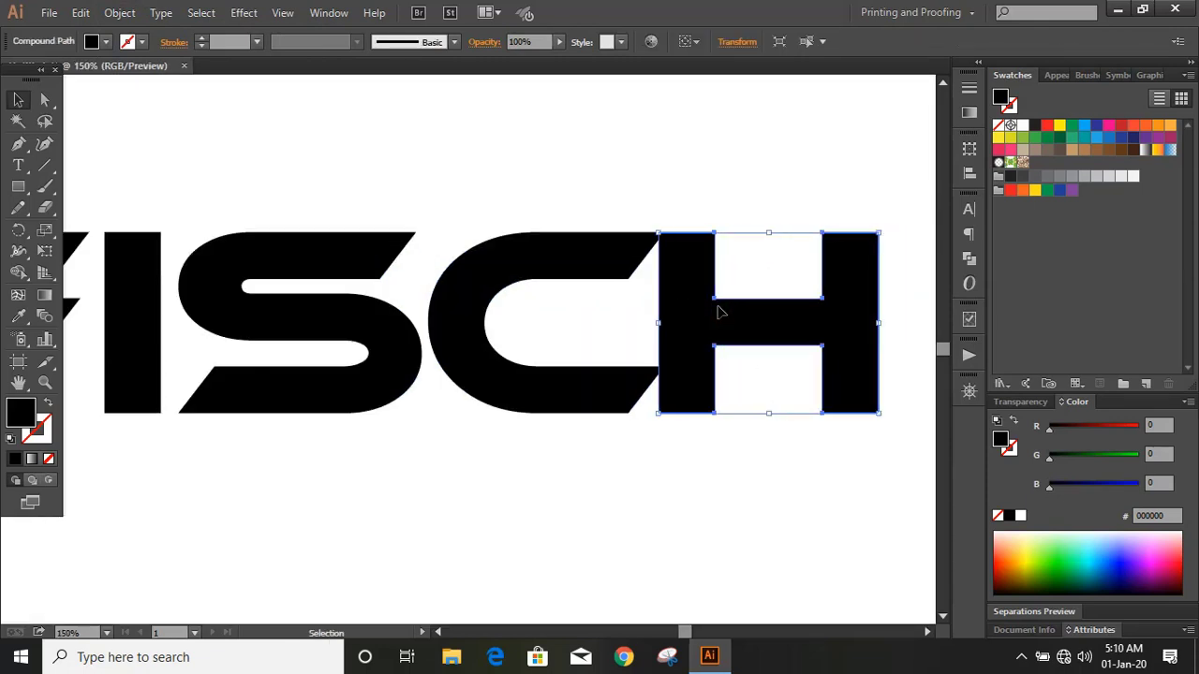
pyautogui.click(624, 459)
pyautogui.click(673, 333)
pyautogui.click(1072, 150)
pyautogui.click(718, 128)
# Shift the C and H left together, fill the C blue (1c75bc), then select S and C
pyautogui.moveTo(600, 148); pyautogui.dragTo(727, 352)
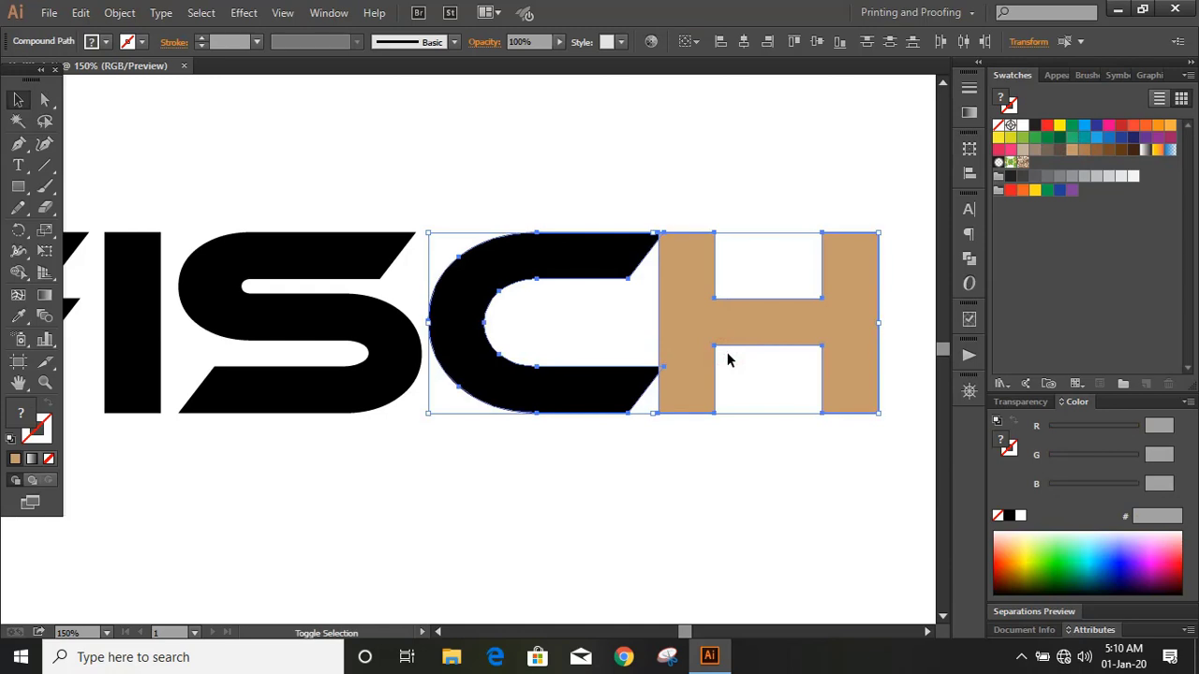
pyautogui.hotkey('shift', 'Left')
pyautogui.hotkey('shift', 'Left')
pyautogui.hotkey('shift', 'Left')
pyautogui.hotkey('shift', 'Left')
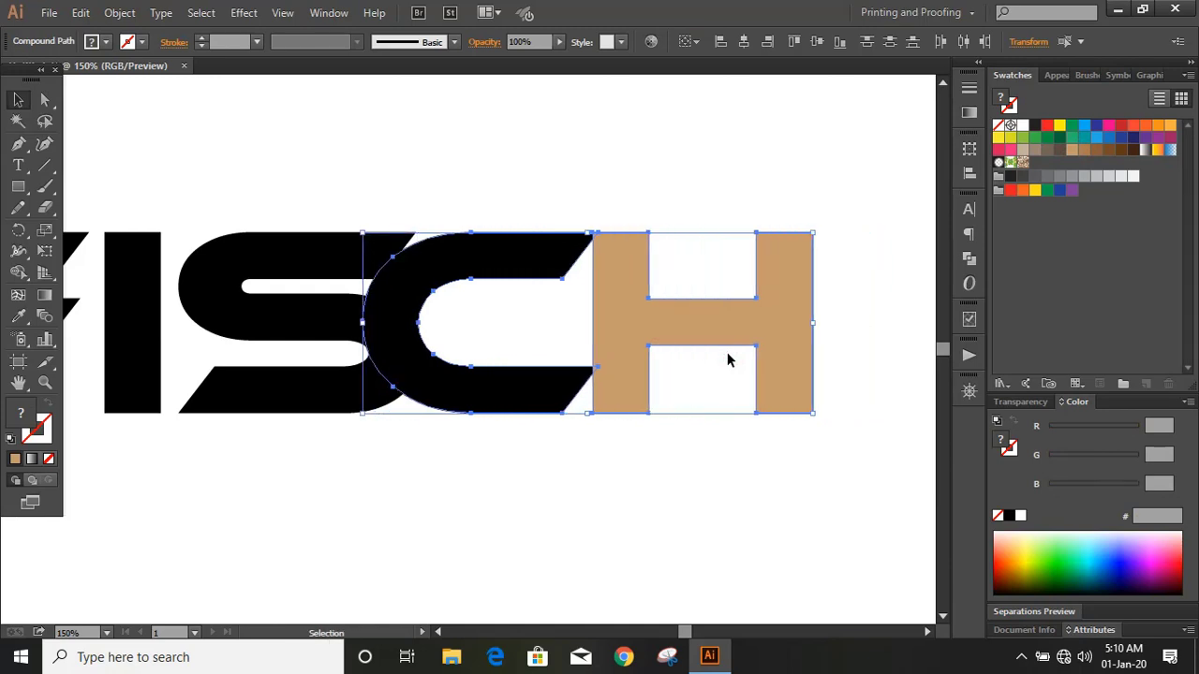
pyautogui.click(590, 481)
pyautogui.click(527, 401)
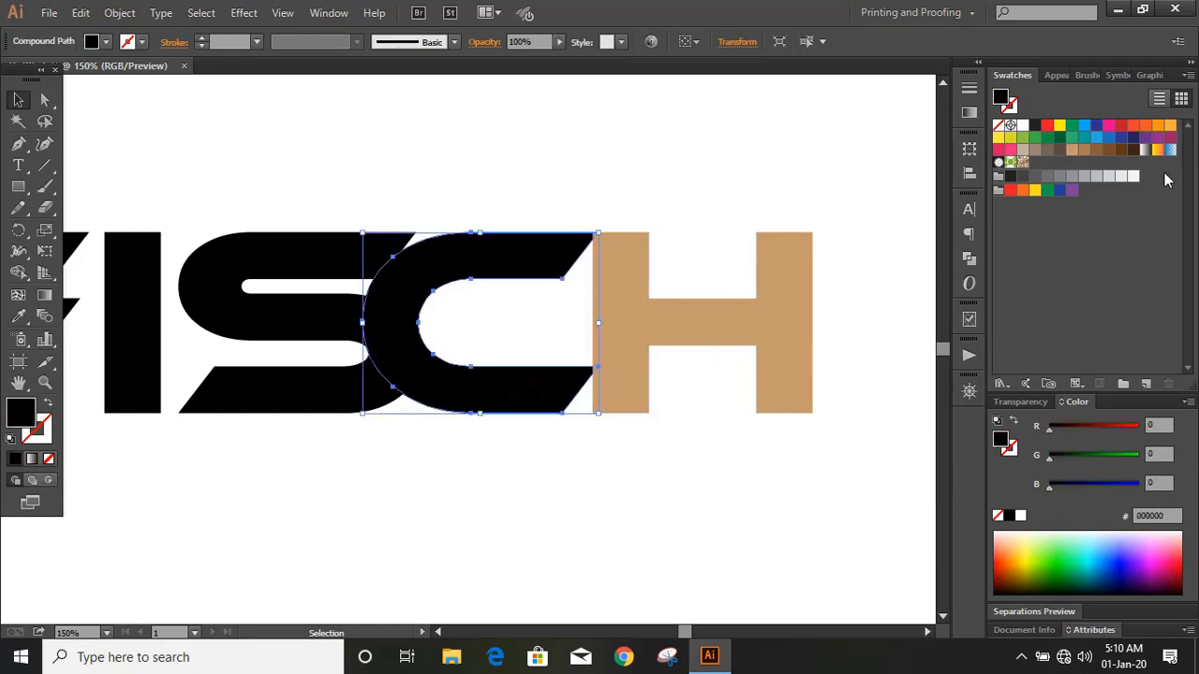
pyautogui.click(1108, 137)
pyautogui.click(719, 149)
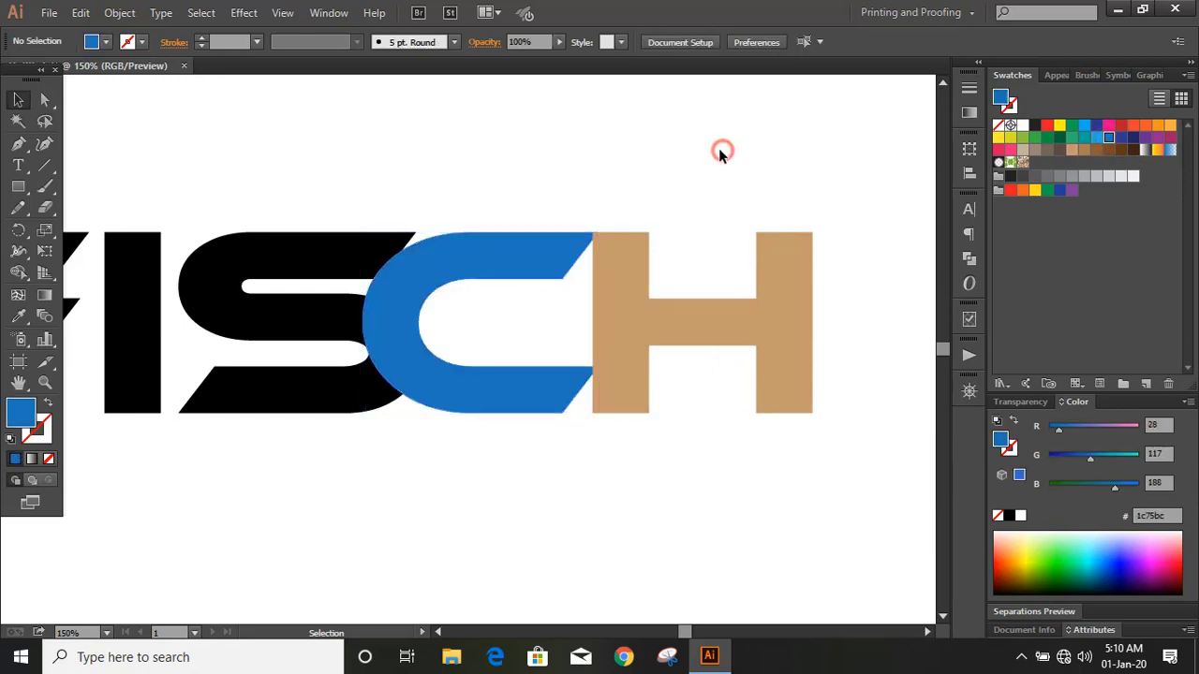
pyautogui.hotkey('ctrl', '+')
pyautogui.moveTo(304, 150); pyautogui.dragTo(468, 474)
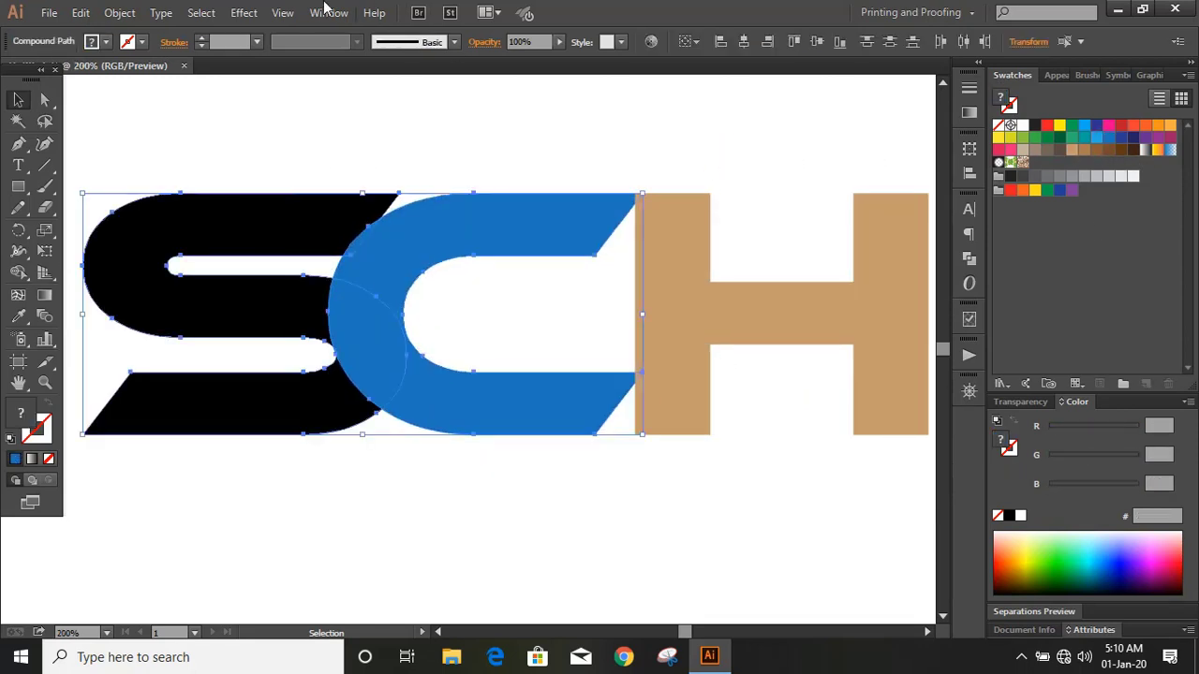
# Add a 10 pt offset path around the S and C and fill it orange (f15a29)
pyautogui.click(122, 13)
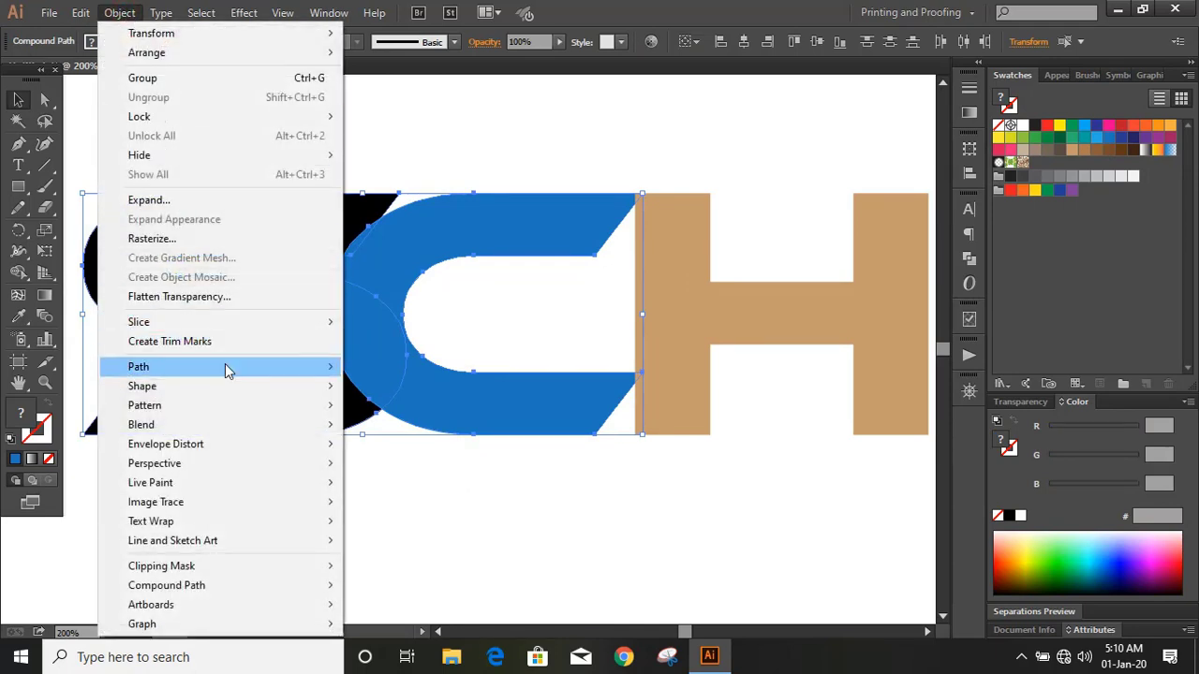
pyautogui.moveTo(237, 371)
pyautogui.click(410, 431)
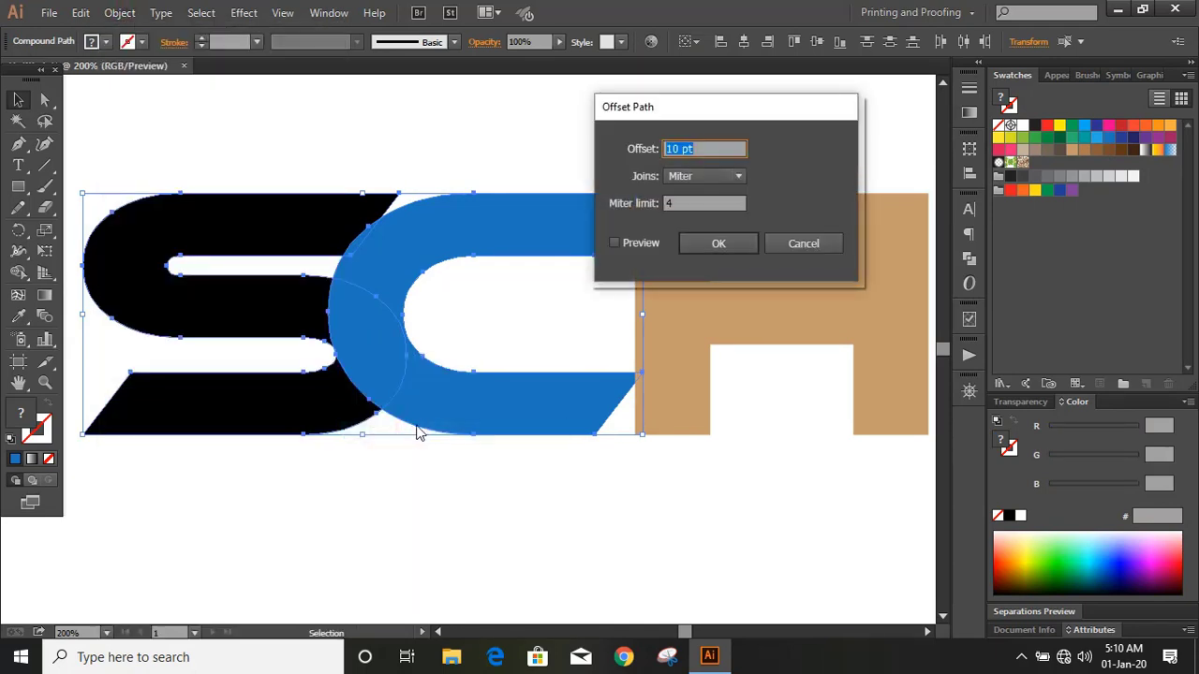
pyautogui.click(614, 243)
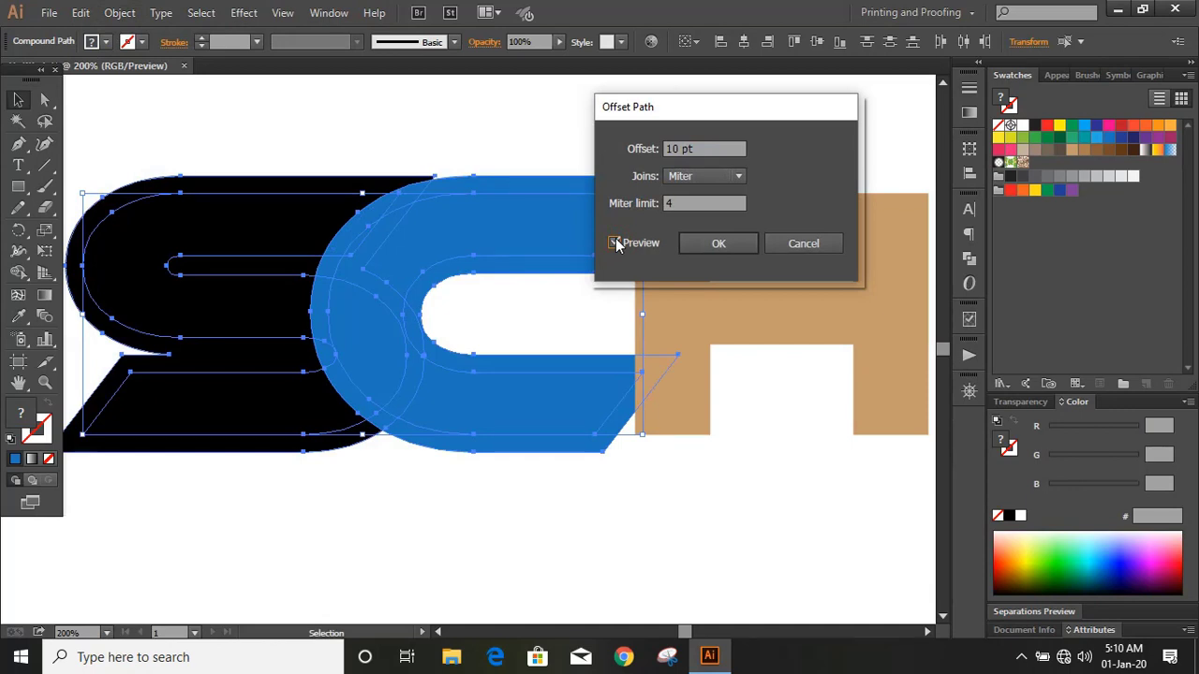
pyautogui.click(716, 244)
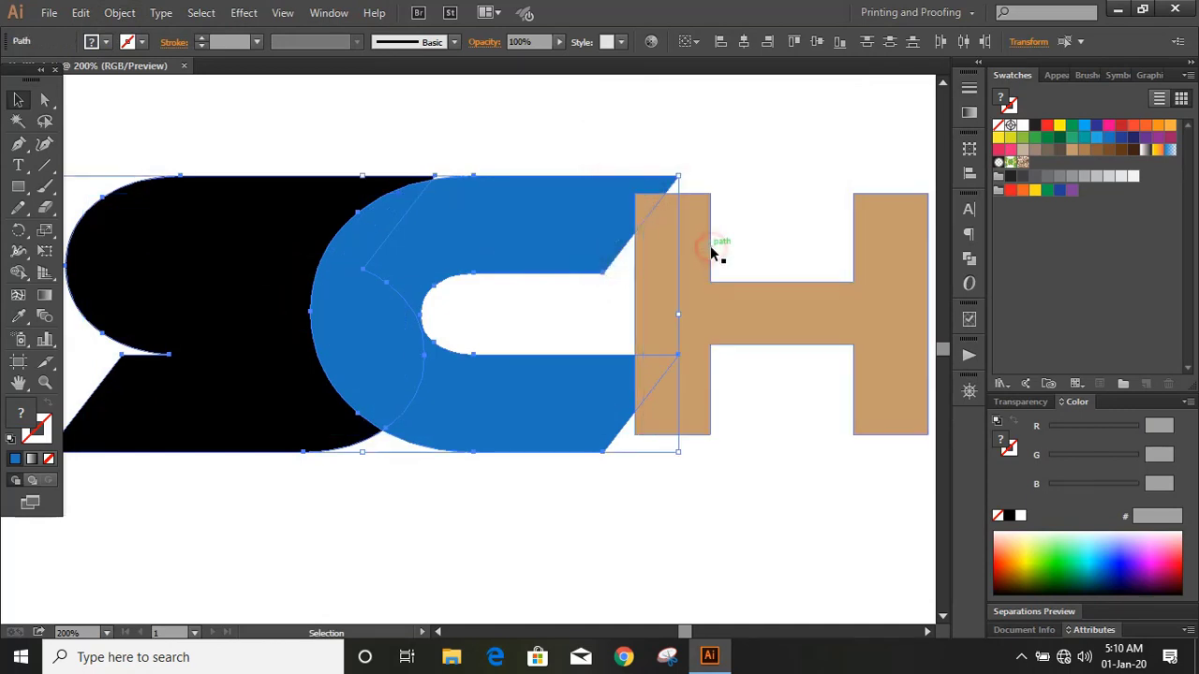
pyautogui.click(1147, 126)
pyautogui.click(532, 146)
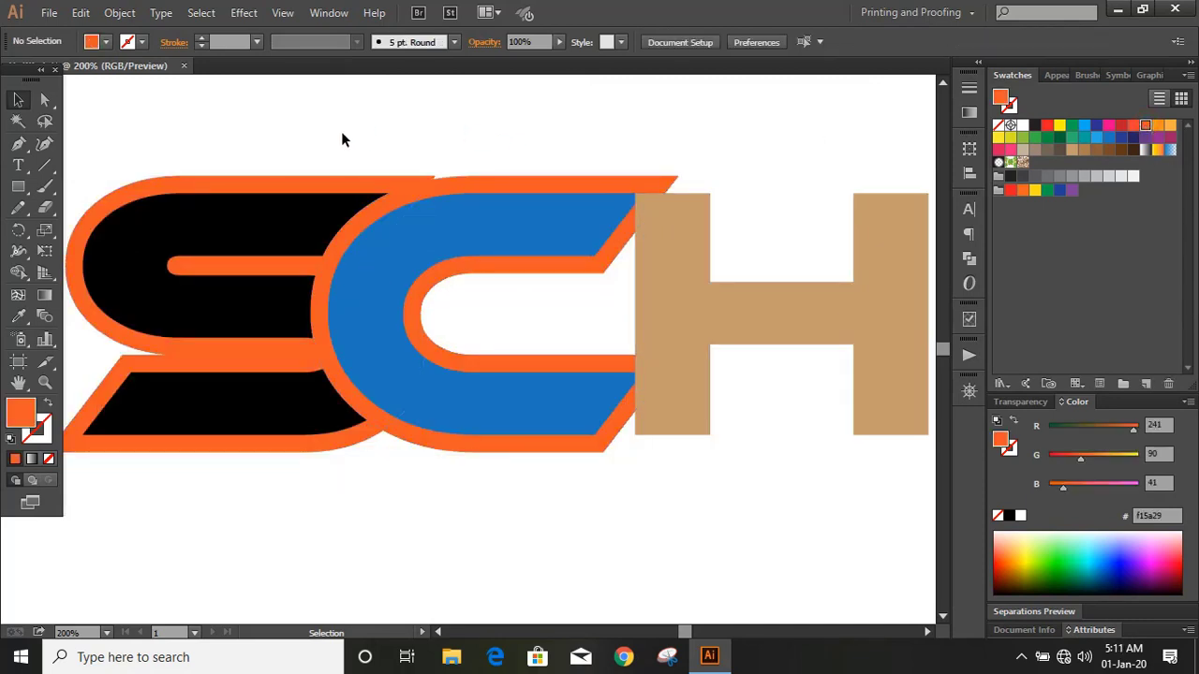
pyautogui.moveTo(282, 147); pyautogui.dragTo(468, 471)
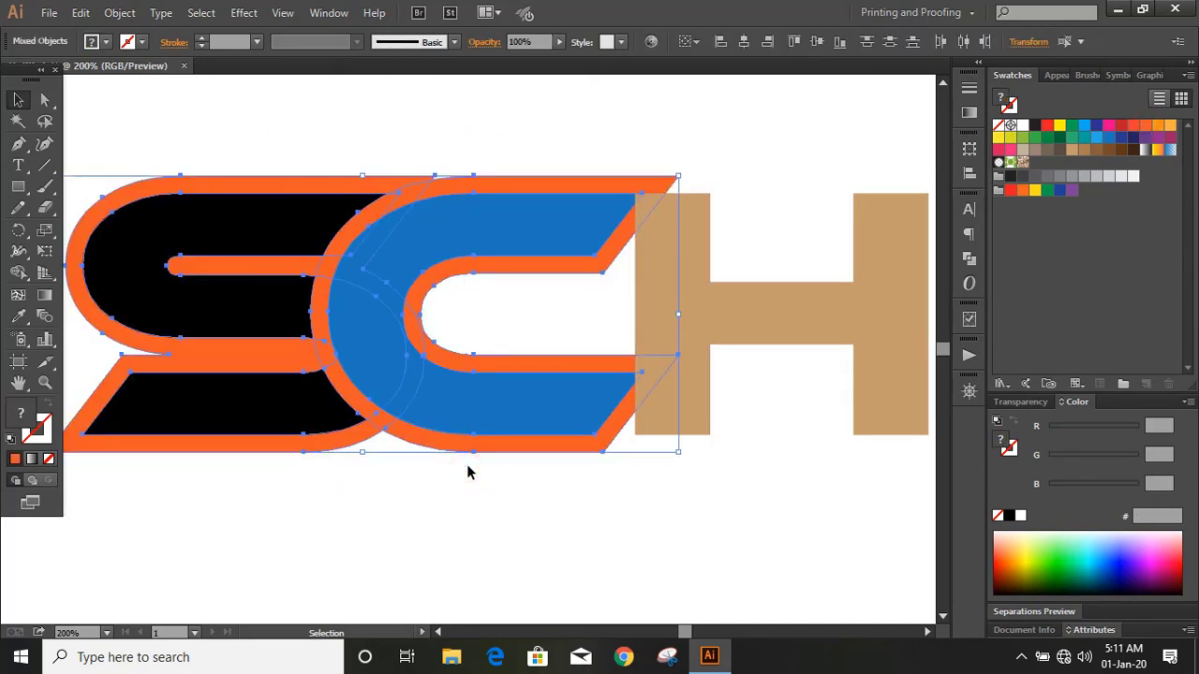
# Merge the S, C and their overlaps into one green (00a14b) shape with Shape Builder
pyautogui.click(18, 271)
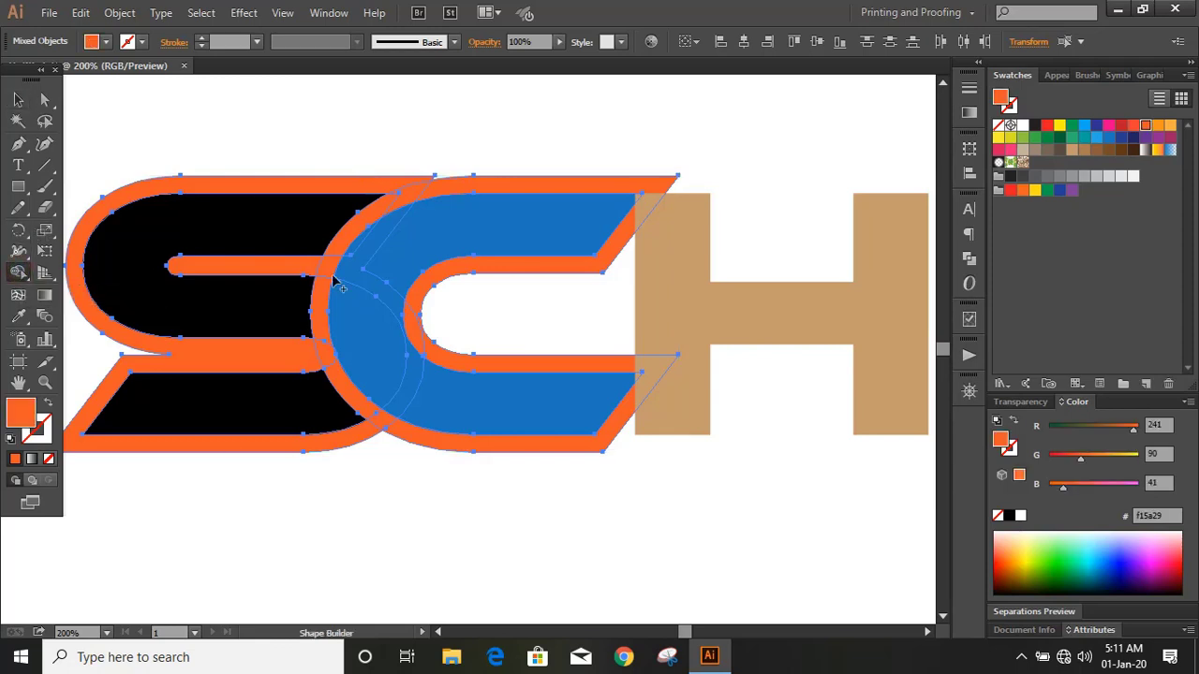
pyautogui.click(1048, 190)
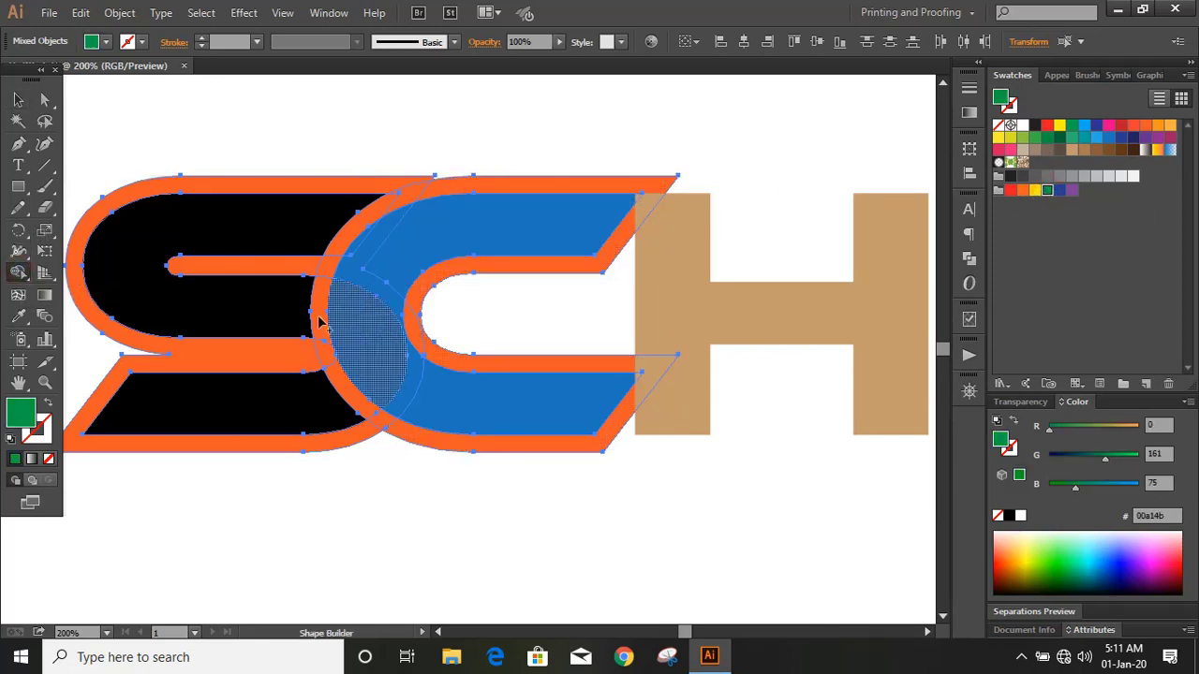
pyautogui.moveTo(253, 316)
pyautogui.mouseDown()
pyautogui.moveTo(336, 315)
pyautogui.moveTo(426, 401)
pyautogui.mouseUp()
pyautogui.moveTo(375, 308)
pyautogui.mouseDown()
pyautogui.moveTo(393, 271)
pyautogui.moveTo(359, 249)
pyautogui.mouseUp()
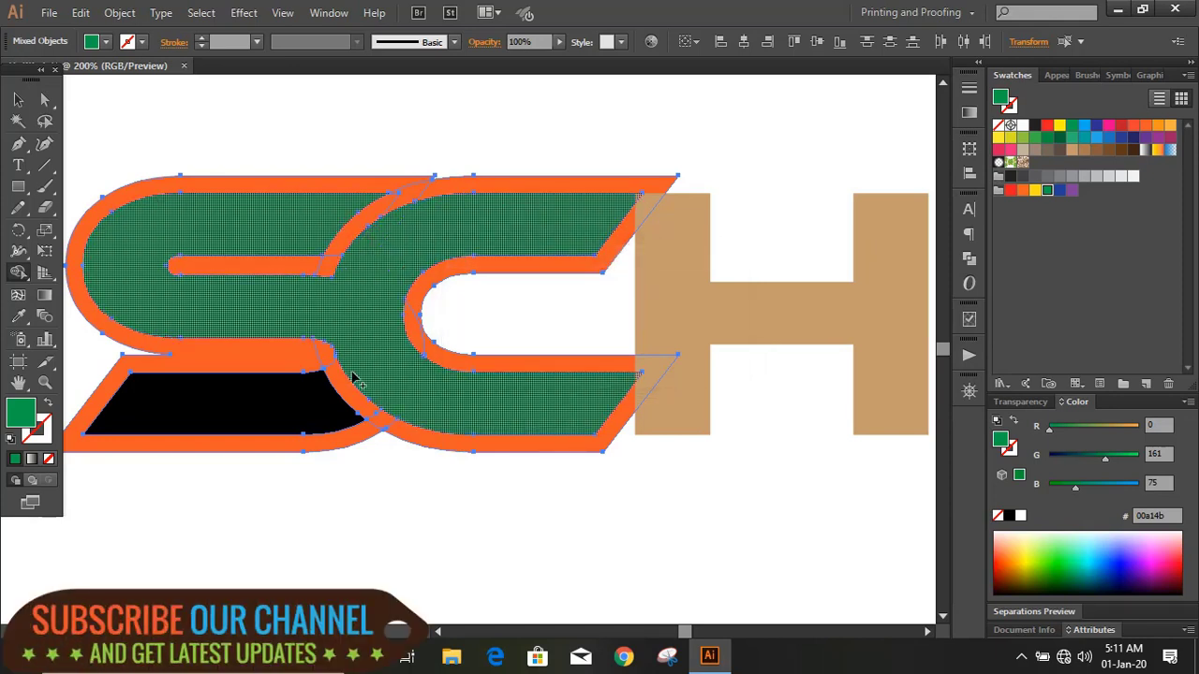
pyautogui.moveTo(277, 267)
pyautogui.mouseDown()
pyautogui.moveTo(334, 265)
pyautogui.moveTo(350, 235)
pyautogui.moveTo(431, 193)
pyautogui.mouseUp()
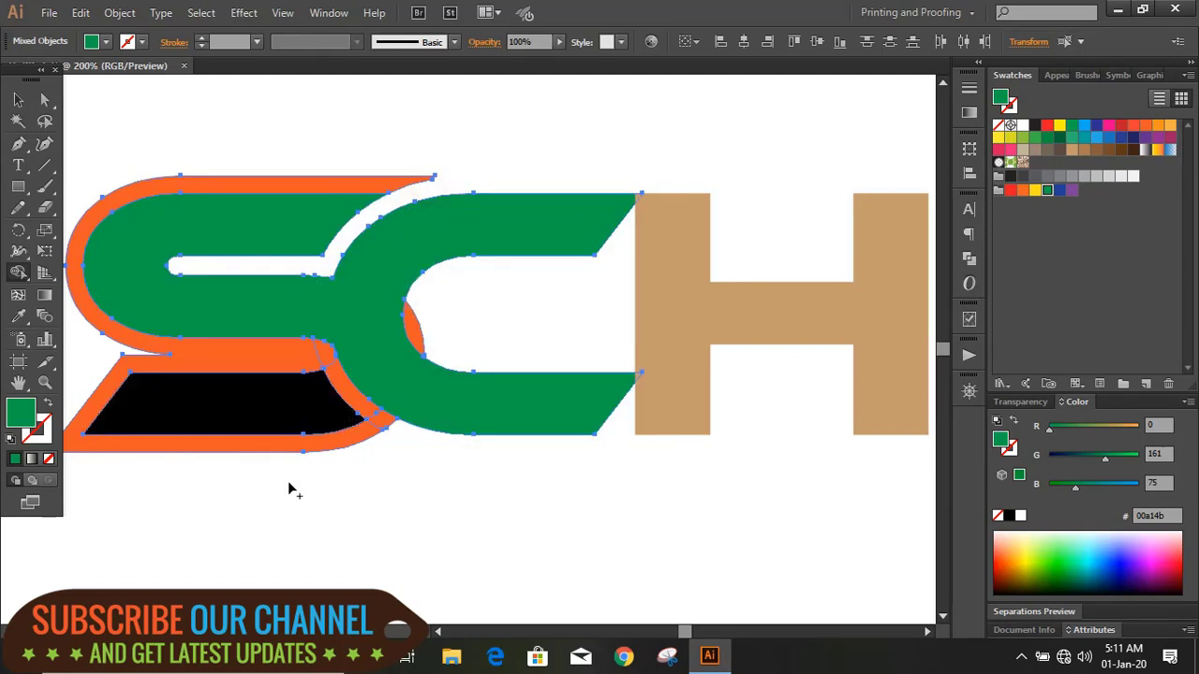
# Delete the orange offset pieces around the S and C
pyautogui.keyDown('alt'); pyautogui.click(375, 421); pyautogui.keyUp('alt')
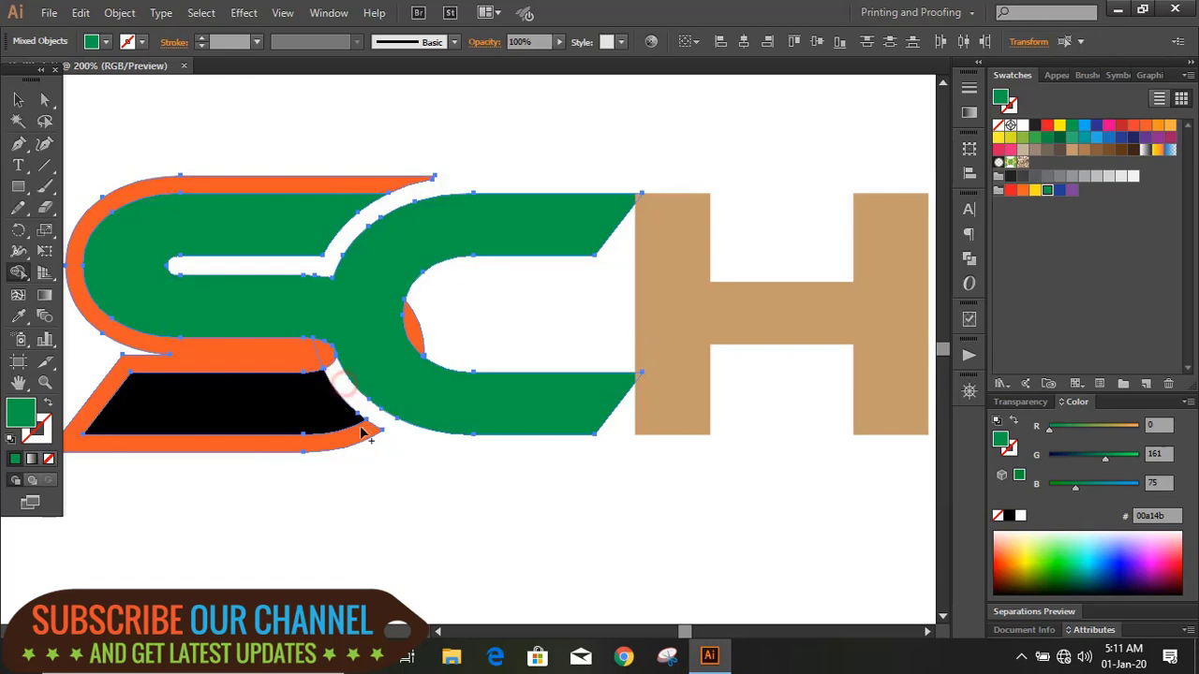
pyautogui.keyDown('alt'); pyautogui.click(415, 328); pyautogui.keyUp('alt')
pyautogui.keyDown('alt'); pyautogui.click(216, 357); pyautogui.keyUp('alt')
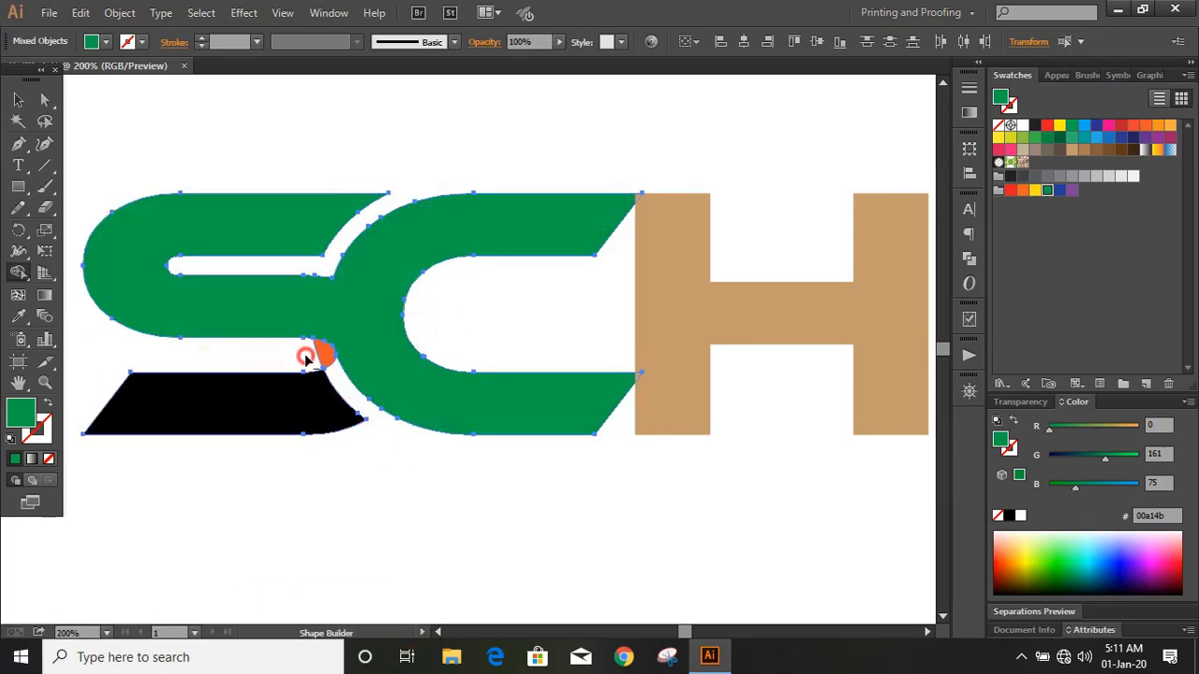
pyautogui.keyDown('alt'); pyautogui.click(319, 354); pyautogui.keyUp('alt')
pyautogui.click(18, 99)
pyautogui.click(323, 147)
pyautogui.click(749, 439)
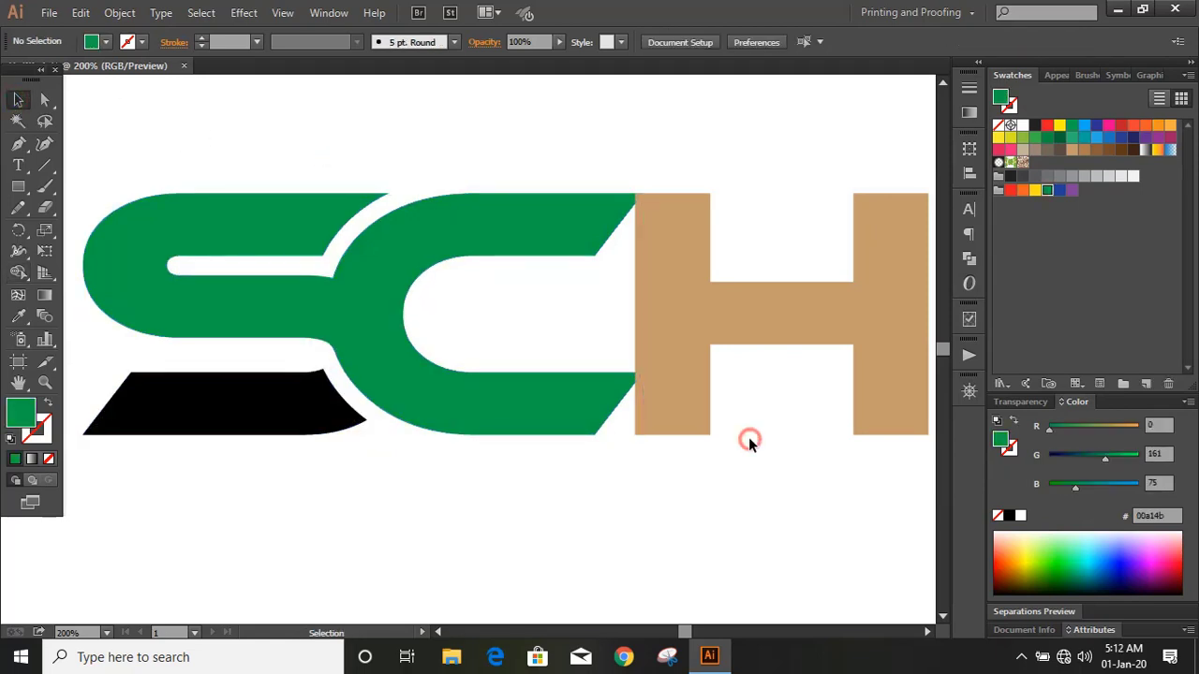
# Nudge the tan H left so it overlaps the C
pyautogui.click(693, 316)
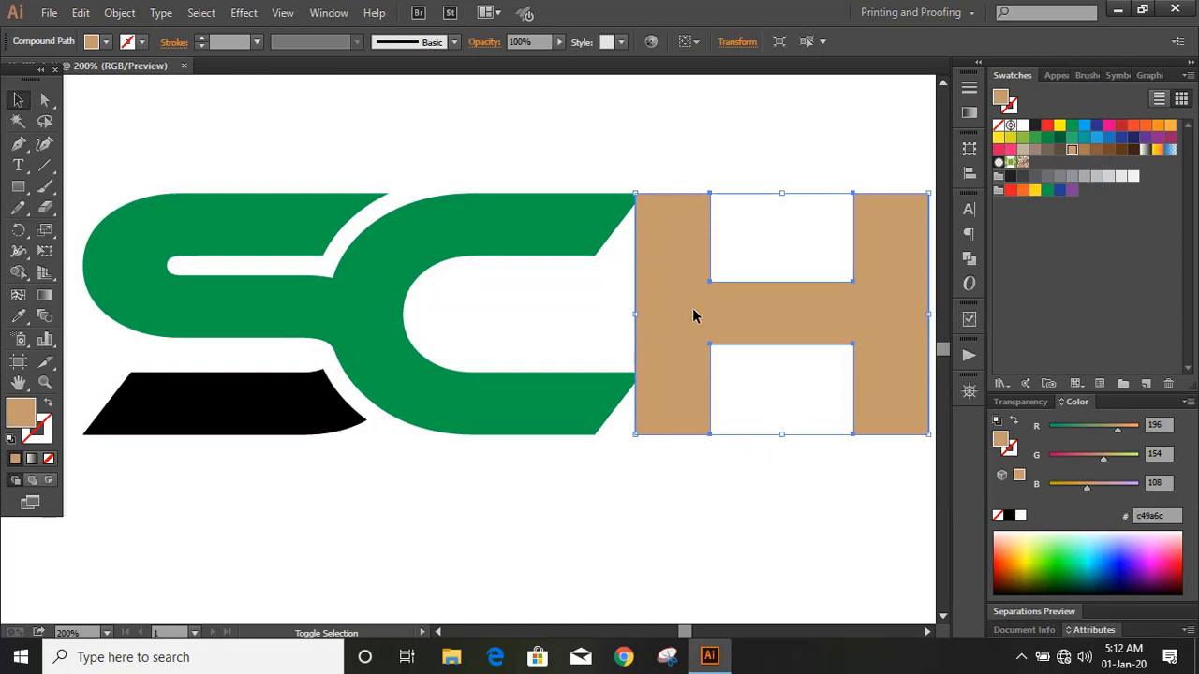
pyautogui.press('Left')
pyautogui.press('Left')
pyautogui.press('Left')
pyautogui.press('Left')
pyautogui.press('Left')
pyautogui.press('Left')
pyautogui.press('Left')
pyautogui.press('Left')
pyautogui.press('Left')
pyautogui.press('Left')
pyautogui.press('Left')
pyautogui.press('Left')
pyautogui.press('Left')
pyautogui.press('Left')
pyautogui.press('Left')
pyautogui.press('Left')
pyautogui.press('Left')
pyautogui.press('Left')
pyautogui.press('Left')
pyautogui.press('Left')
pyautogui.press('Left')
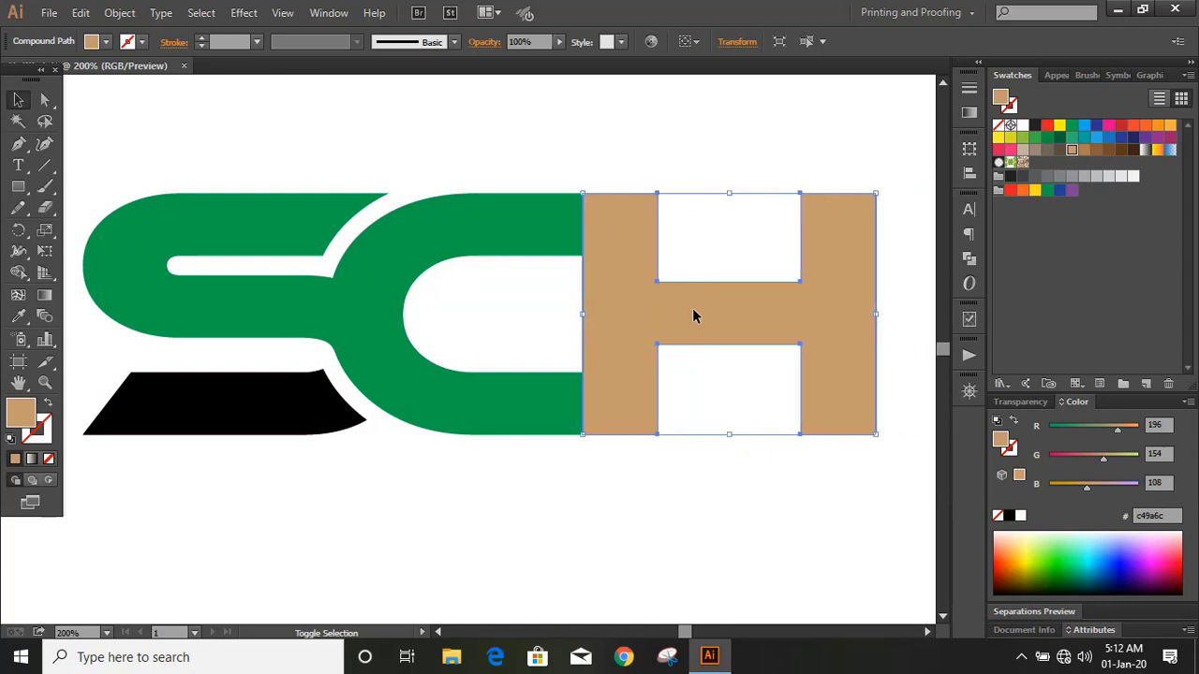
pyautogui.press('Left')
pyautogui.press('Left')
pyautogui.press('Left')
pyautogui.press('Left')
pyautogui.press('Left')
pyautogui.press('Left')
pyautogui.press('Left')
pyautogui.press('Right')
pyautogui.click(599, 140)
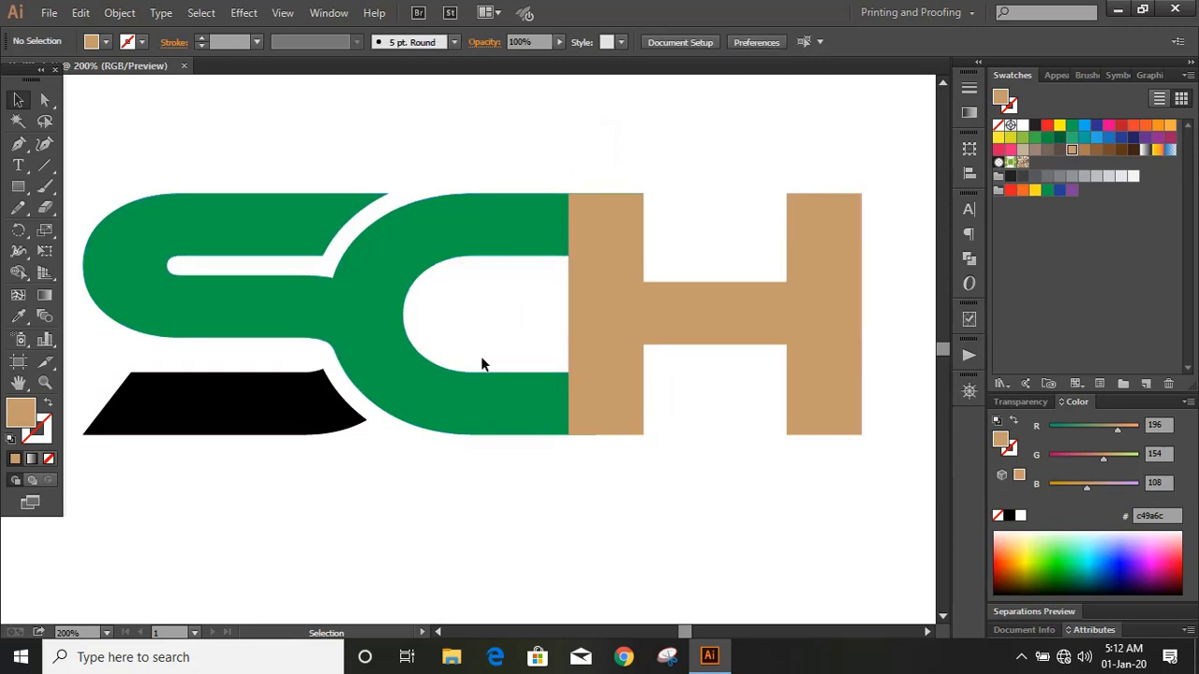
# Bring the green S/C shape in front of the H
pyautogui.click(451, 414)
pyautogui.rightClick(451, 414)
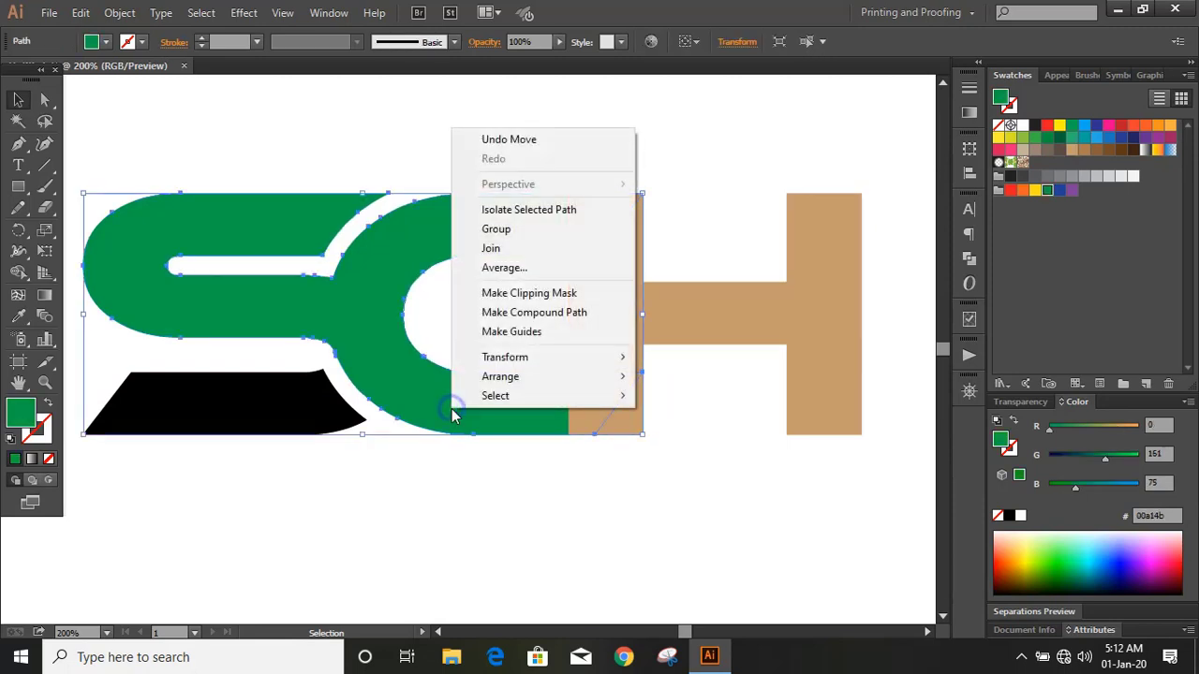
pyautogui.moveTo(522, 384)
pyautogui.click(701, 375)
pyautogui.click(551, 488)
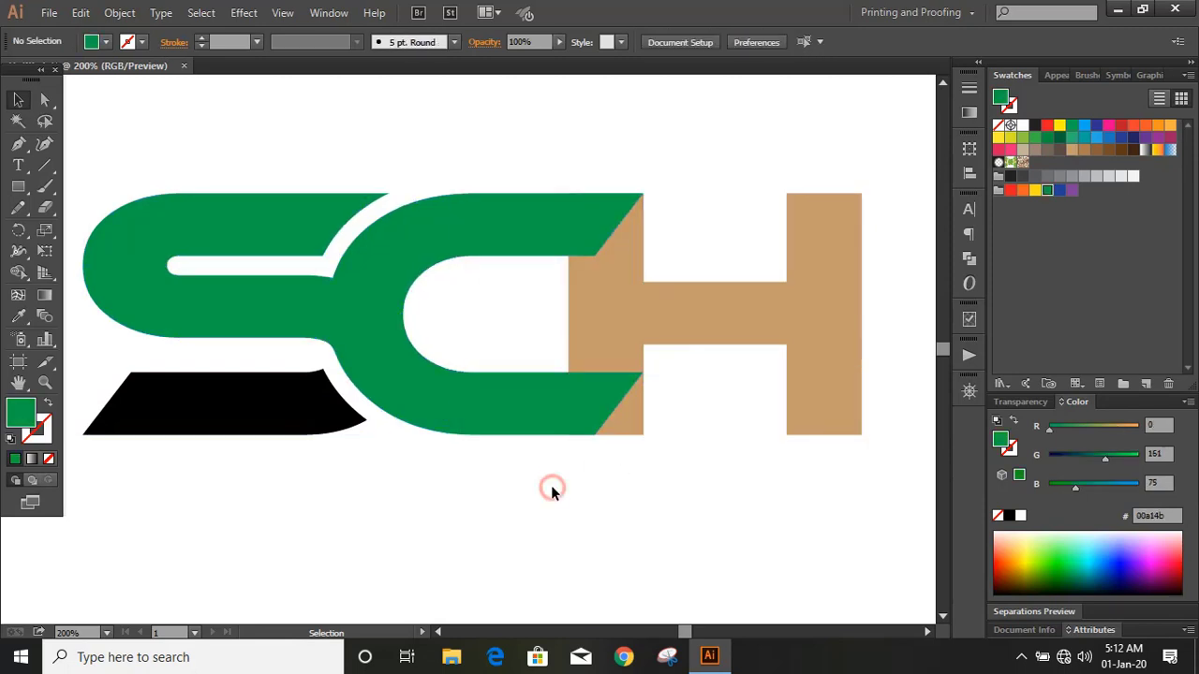
# Stretch the C's lower-arm end anchors right into the H
pyautogui.click(44, 99)
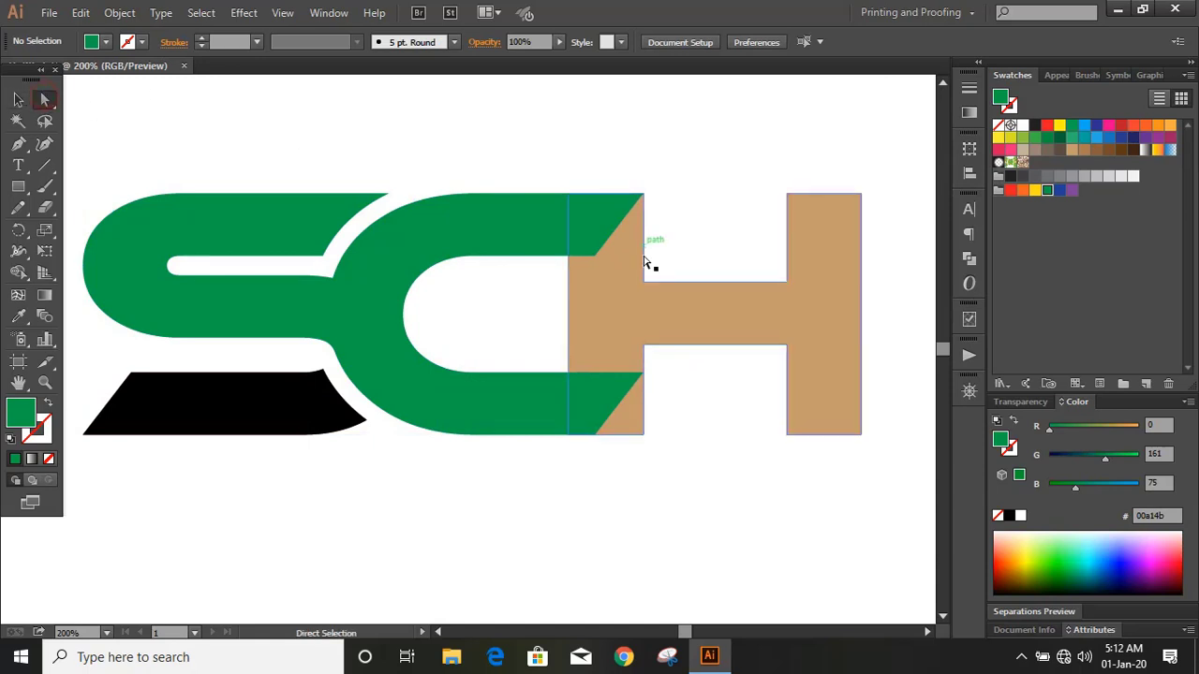
pyautogui.click(644, 376)
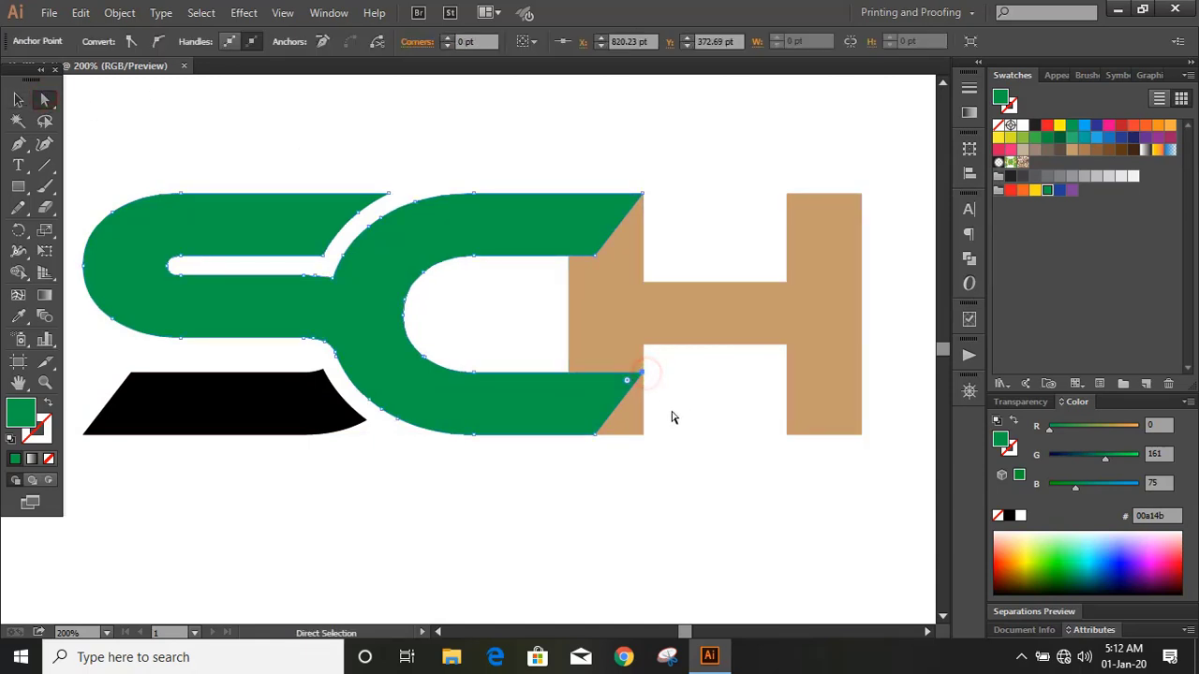
pyautogui.keyDown('shift'); pyautogui.click(597, 435); pyautogui.keyUp('shift')
pyautogui.hotkey('shift', 'Right')
pyautogui.hotkey('shift', 'Right')
pyautogui.hotkey('shift', 'Right')
pyautogui.hotkey('shift', 'Right')
pyautogui.hotkey('shift', 'Right')
pyautogui.hotkey('shift', 'Right')
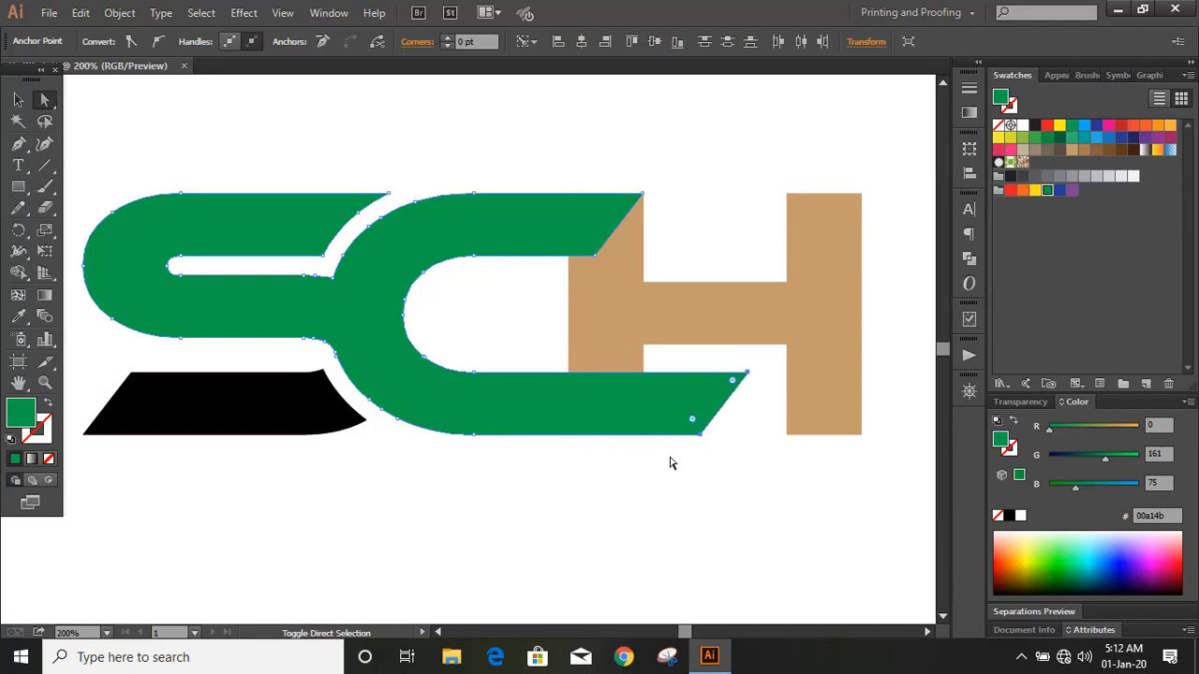
pyautogui.press('Right')
pyautogui.press('Right')
pyautogui.press('Right')
pyautogui.press('Right')
pyautogui.press('Right')
pyautogui.press('Right')
pyautogui.press('Left')
pyautogui.press('Left')
pyautogui.press('Left')
pyautogui.click(670, 462)
pyautogui.moveTo(516, 132); pyautogui.dragTo(630, 461)
pyautogui.click(120, 12)
# Add a 10 pt offset outline around the shapes and fill it dark green
pyautogui.moveTo(252, 372)
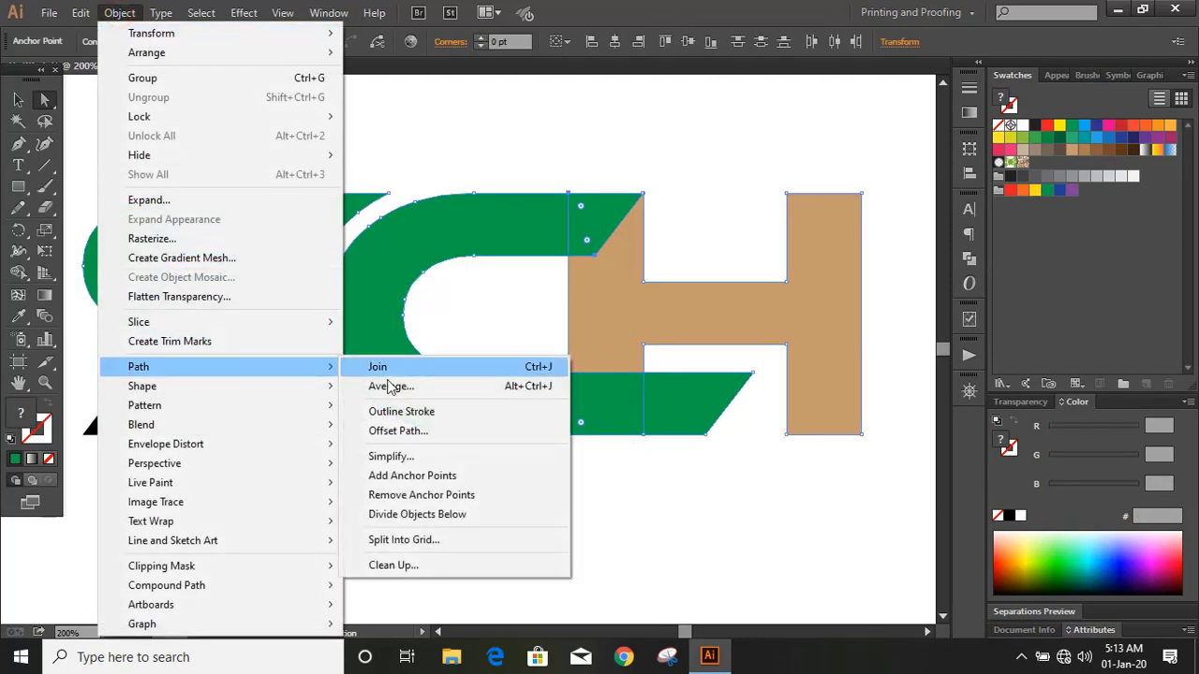
pyautogui.click(552, 427)
pyautogui.click(705, 239)
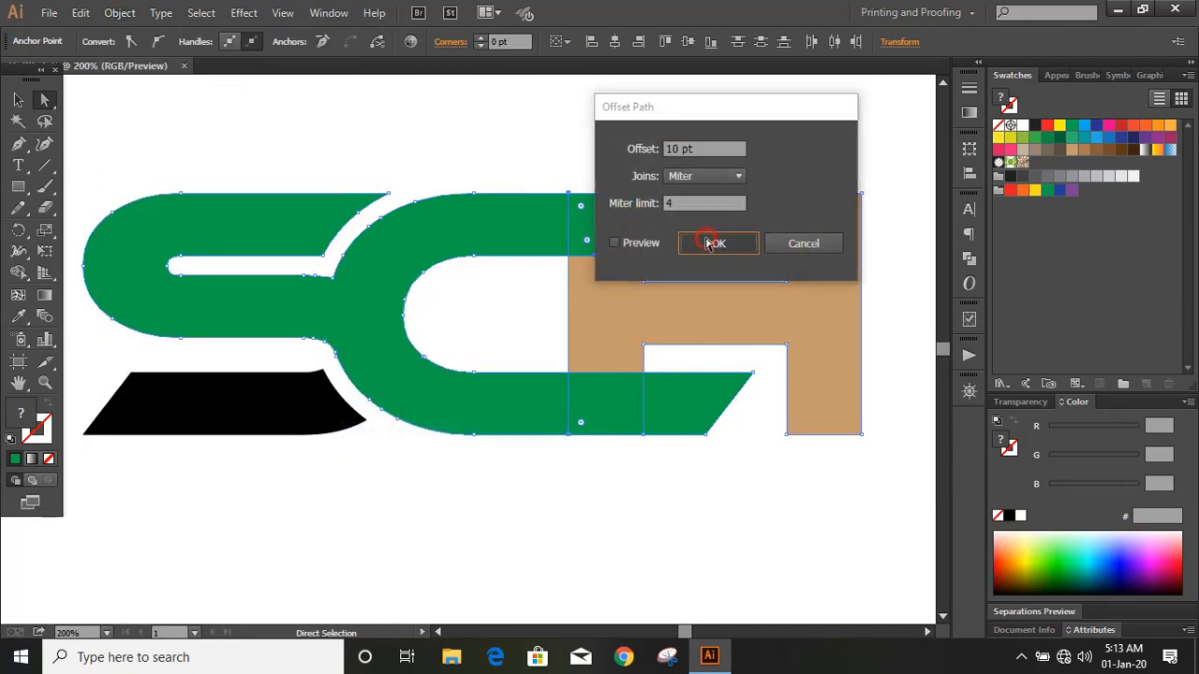
pyautogui.click(1060, 138)
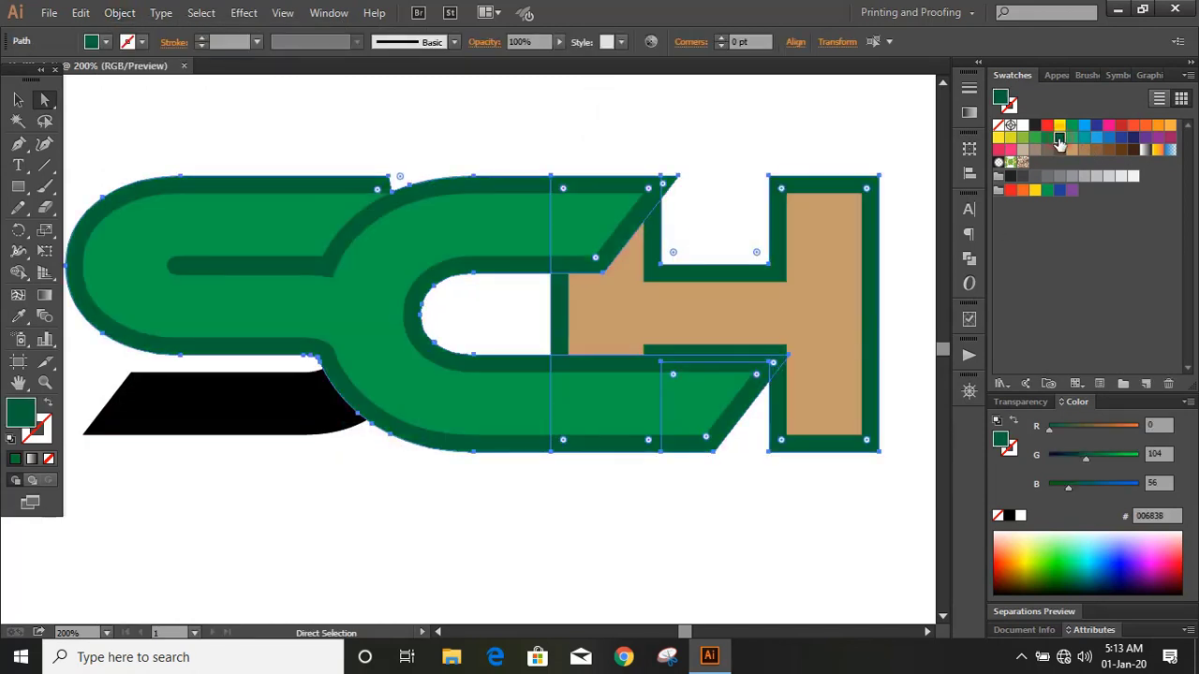
pyautogui.click(677, 142)
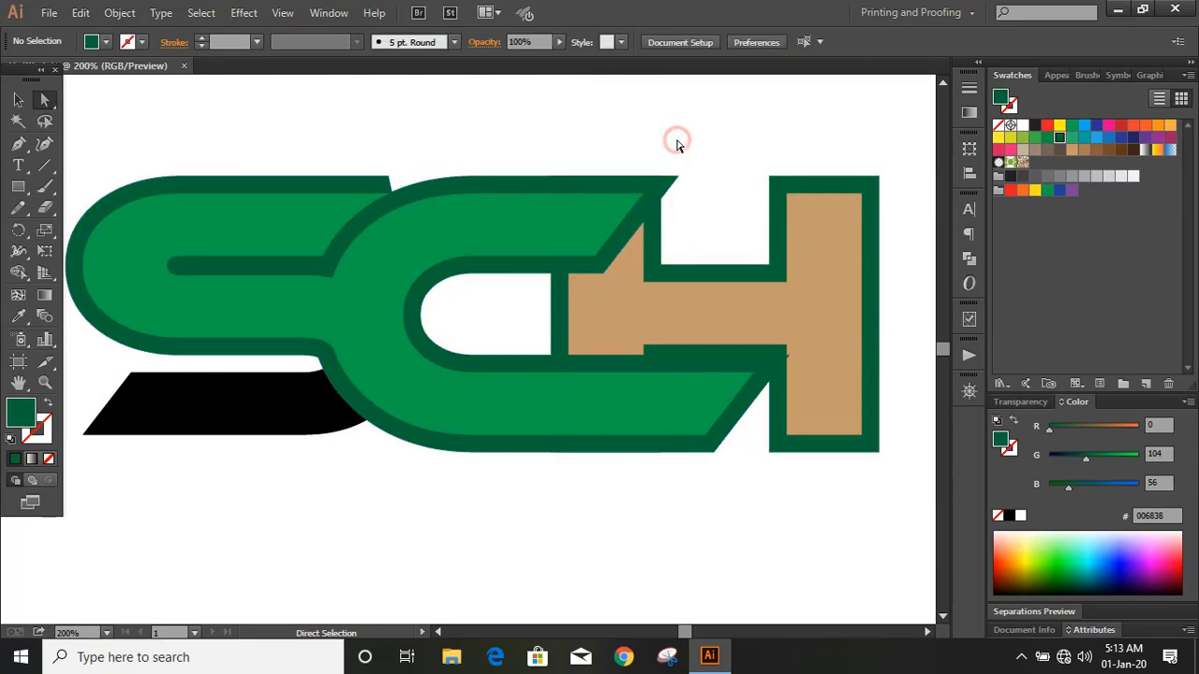
# Merge the green regions with Shape Builder, using the inner green path and tan H
pyautogui.click(481, 361)
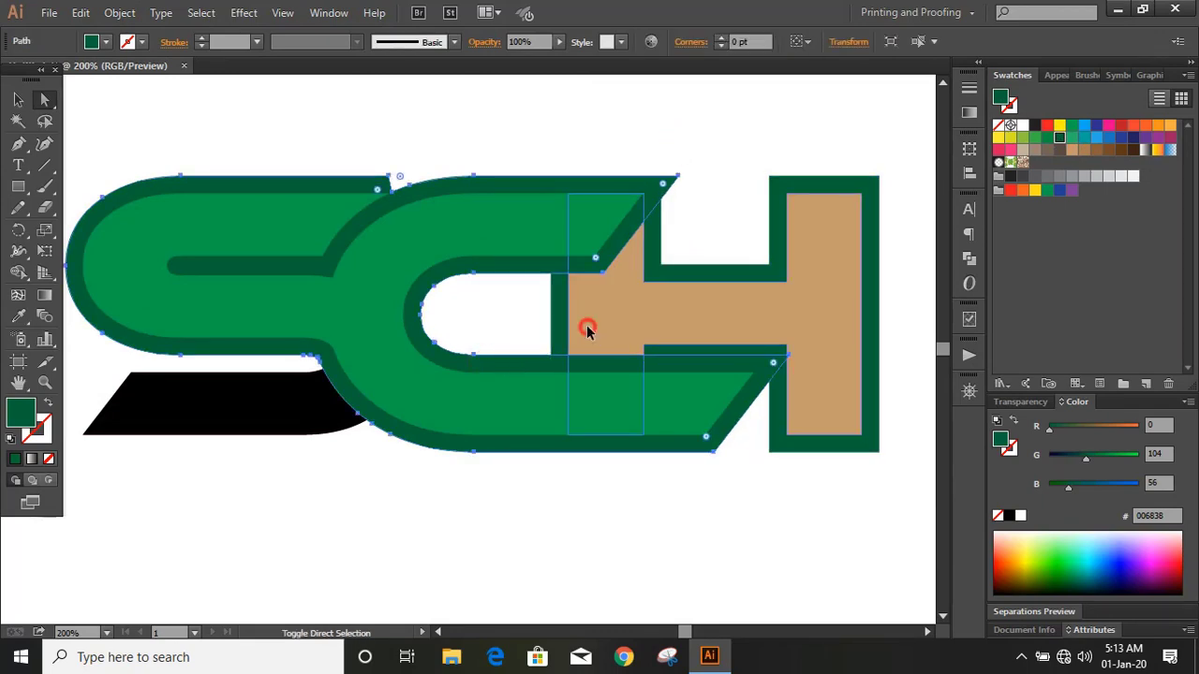
pyautogui.keyDown('shift'); pyautogui.click(585, 328); pyautogui.keyUp('shift')
pyautogui.click(13, 274)
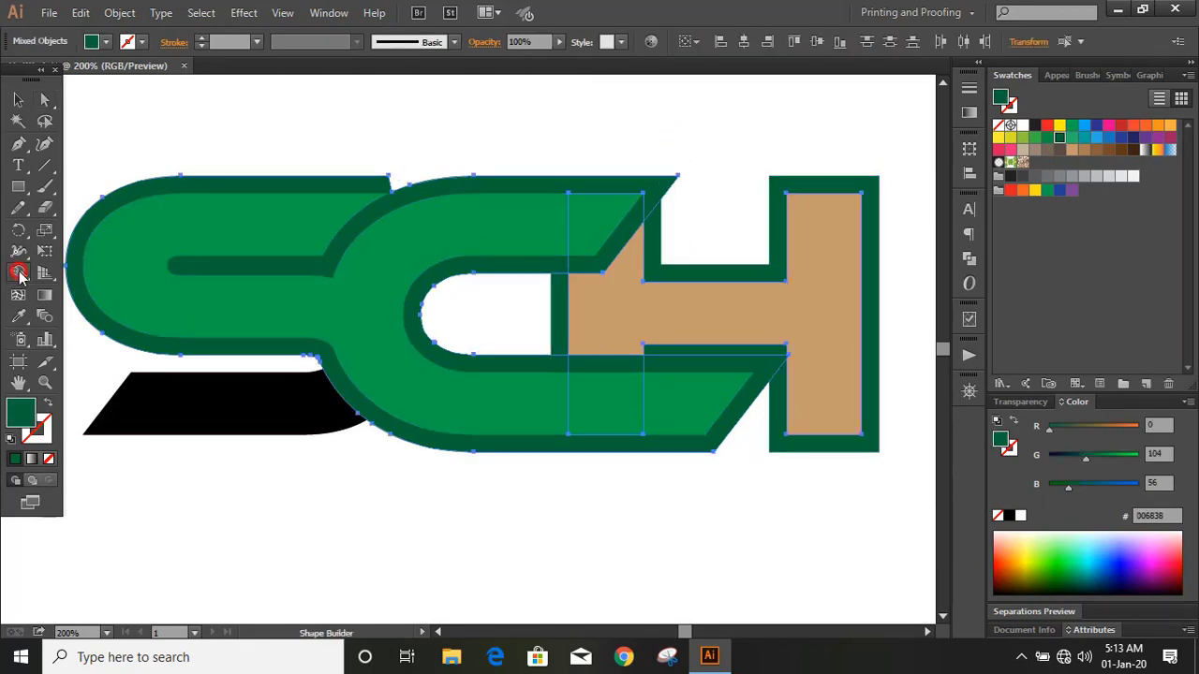
pyautogui.moveTo(568, 364)
pyautogui.mouseDown()
pyautogui.moveTo(624, 366)
pyautogui.moveTo(550, 413)
pyautogui.mouseUp()
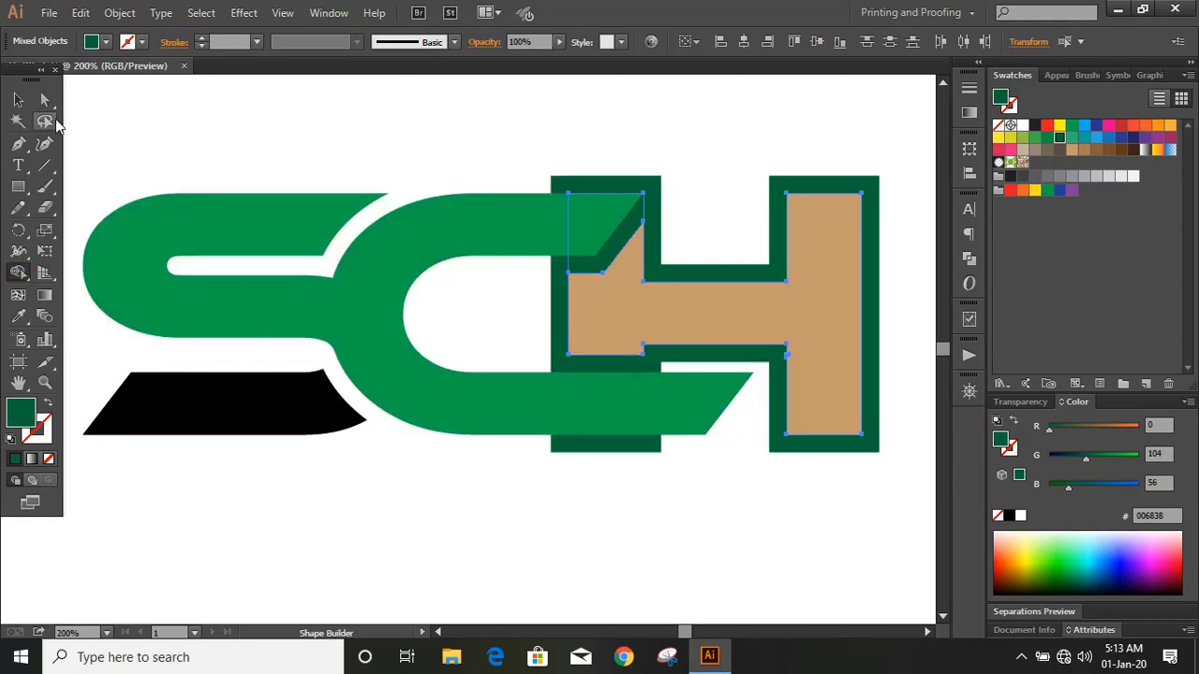
pyautogui.click(18, 99)
# Remove the overlap piece at the H's top-left with Shape Builder
pyautogui.click(448, 158)
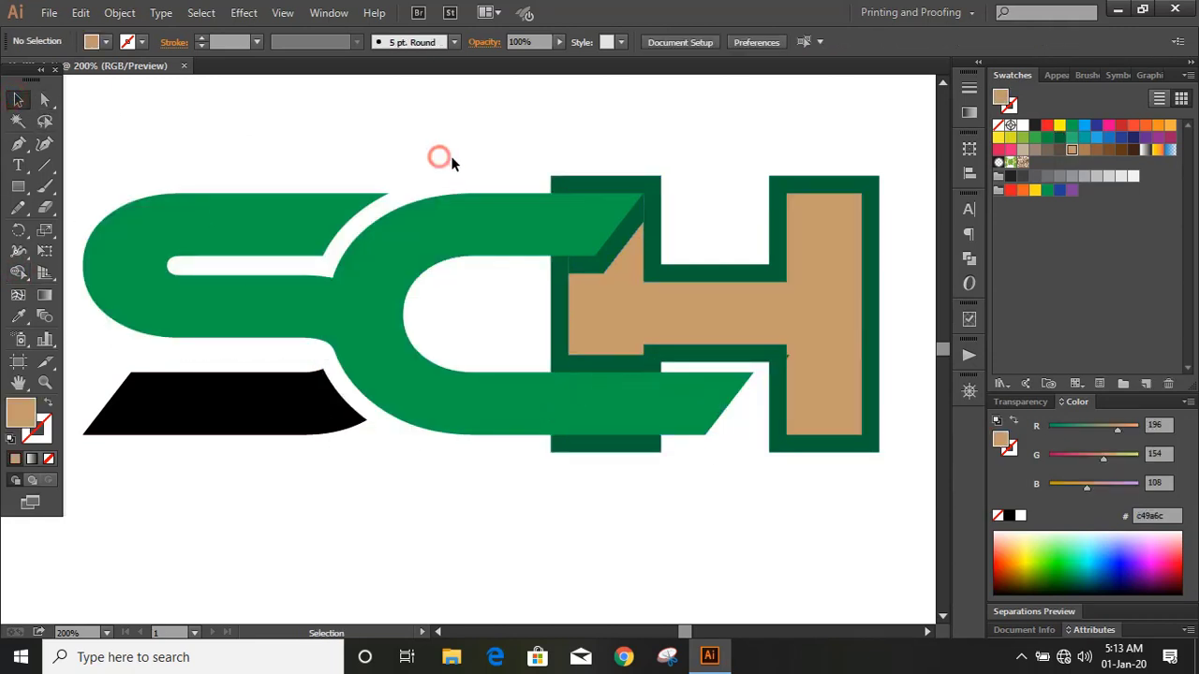
pyautogui.click(616, 180)
pyautogui.keyDown('shift'); pyautogui.click(472, 225); pyautogui.keyUp('shift')
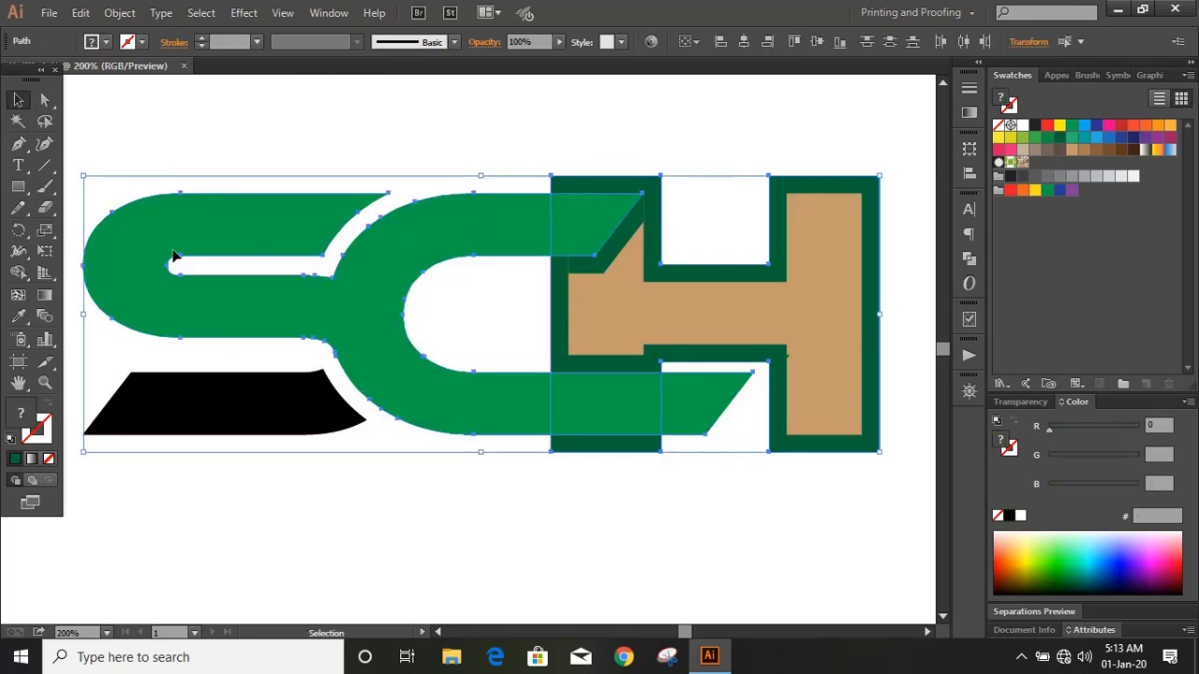
pyautogui.click(18, 272)
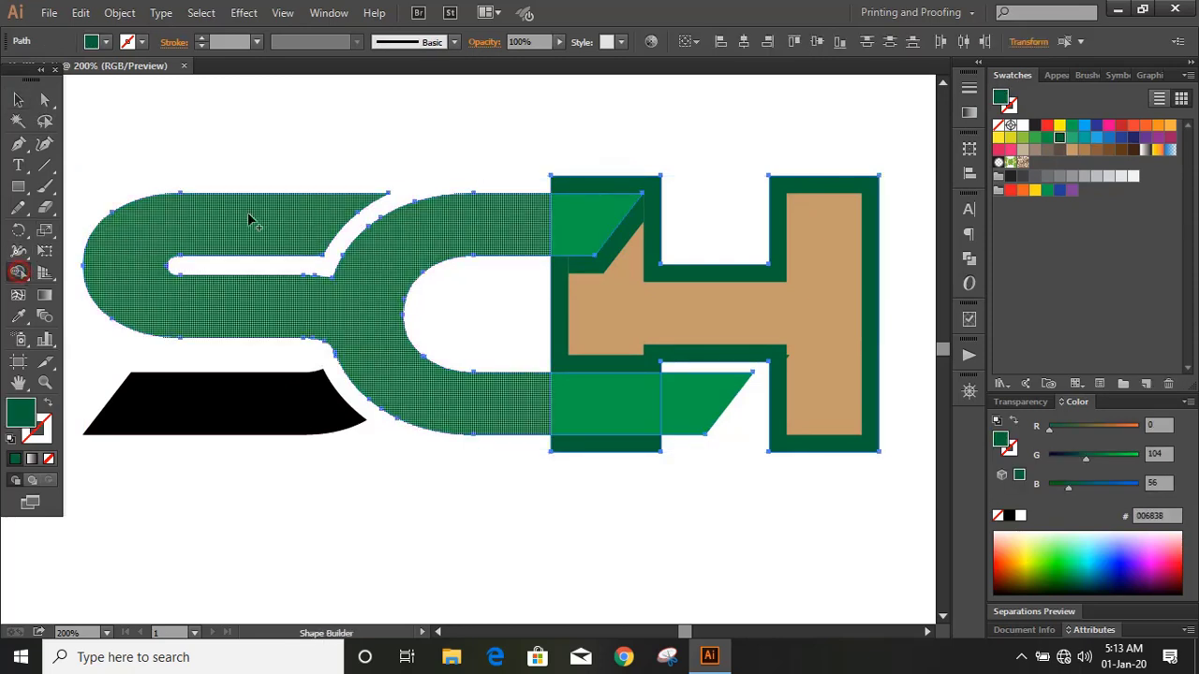
pyautogui.keyDown('alt'); pyautogui.click(576, 238); pyautogui.keyUp('alt')
# Delete the dark-green frame around the H
pyautogui.click(18, 99)
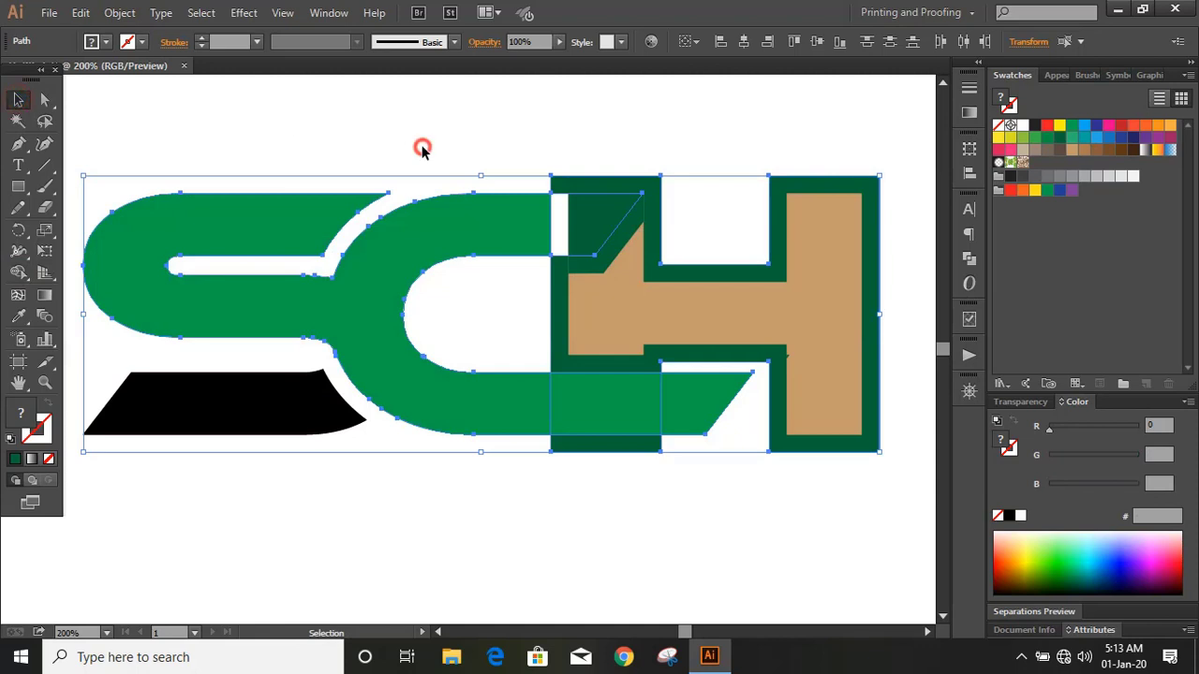
pyautogui.click(420, 147)
pyautogui.click(611, 182)
pyautogui.click(628, 126)
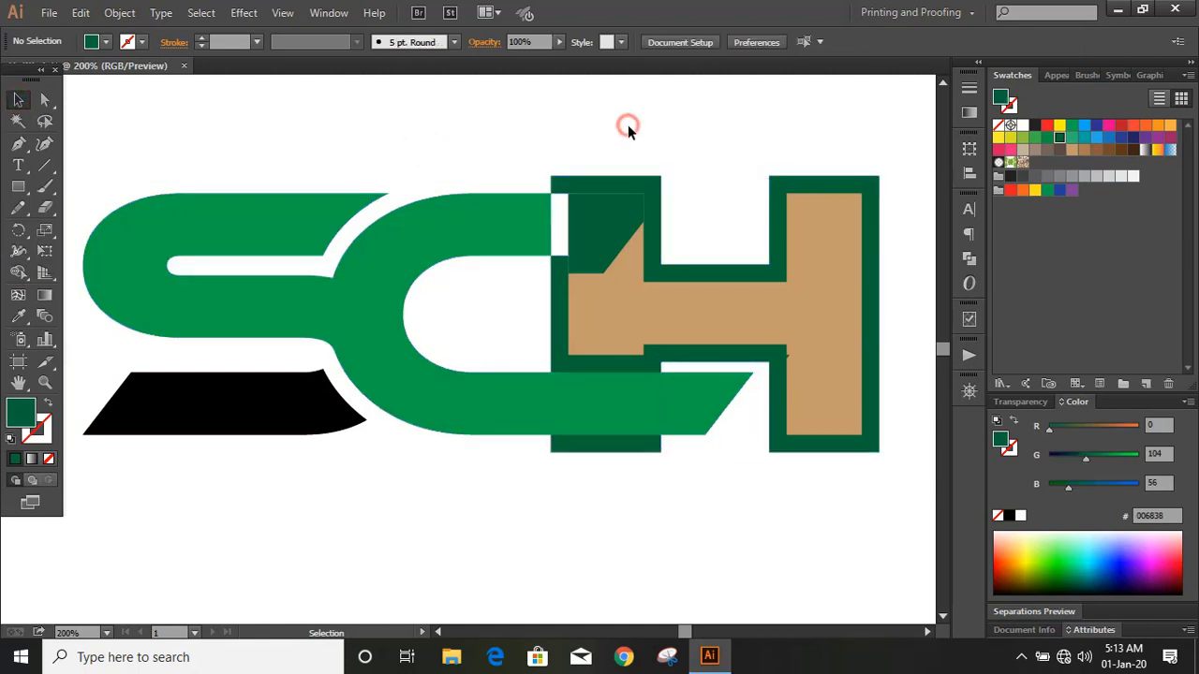
pyautogui.click(642, 179)
pyautogui.press('Delete')
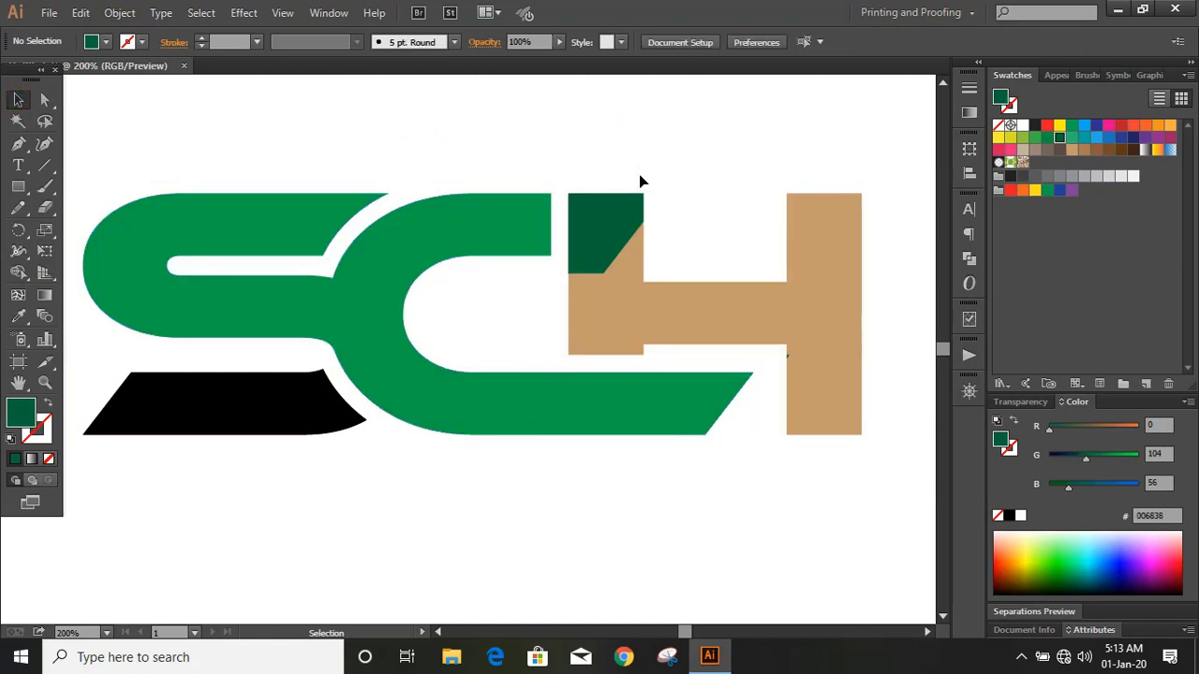
pyautogui.click(625, 246)
# Delete the small dark-green piece and make the I narrower
pyautogui.press('Delete')
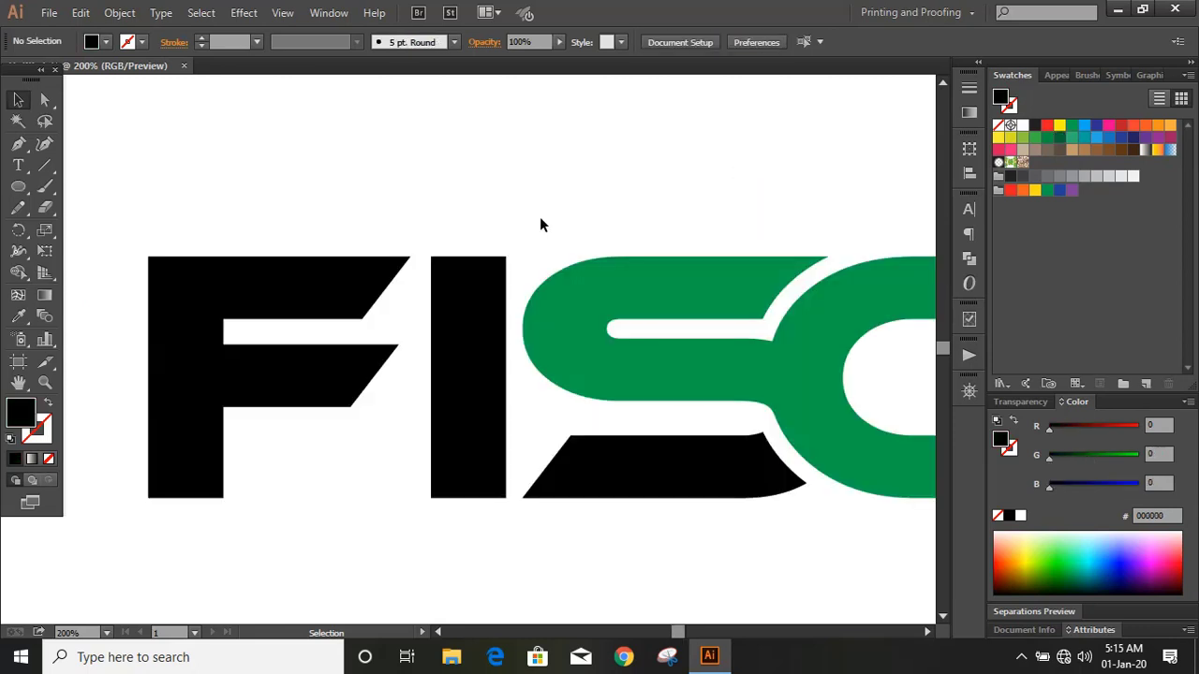
pyautogui.click(447, 349)
pyautogui.moveTo(430, 377); pyautogui.dragTo(446, 374)
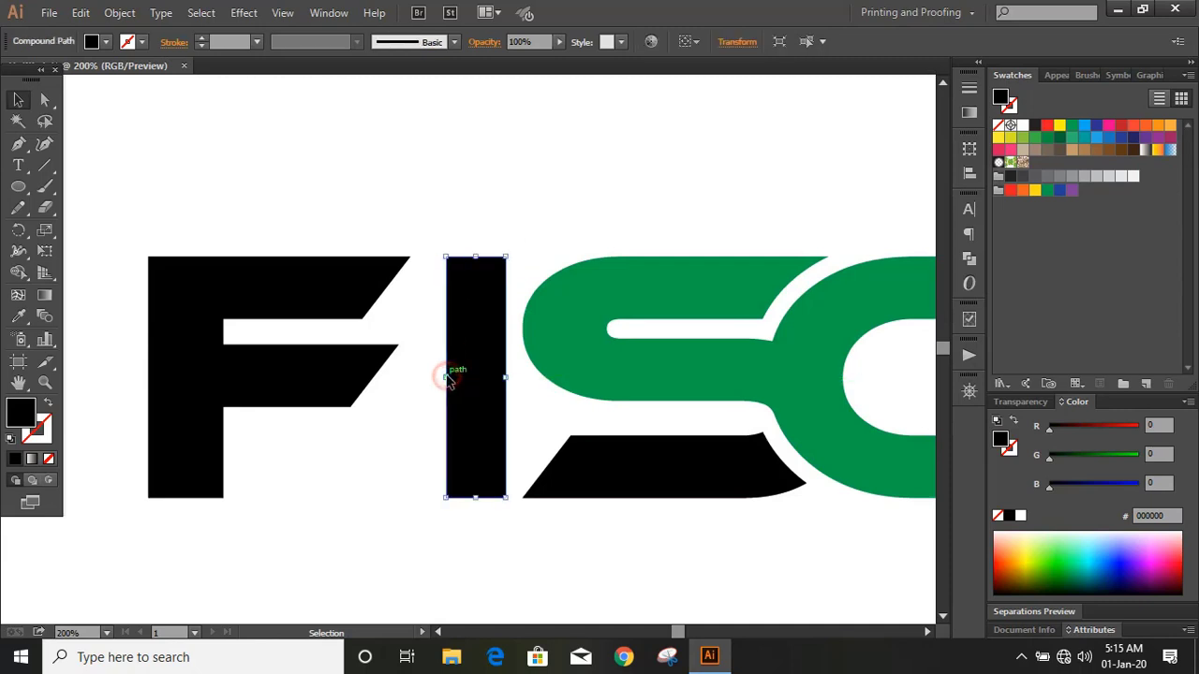
pyautogui.click(404, 437)
# Draw a black ellipse at the I's base and resize it taller and narrower
pyautogui.click(18, 187)
pyautogui.moveTo(302, 431); pyautogui.dragTo(504, 498)
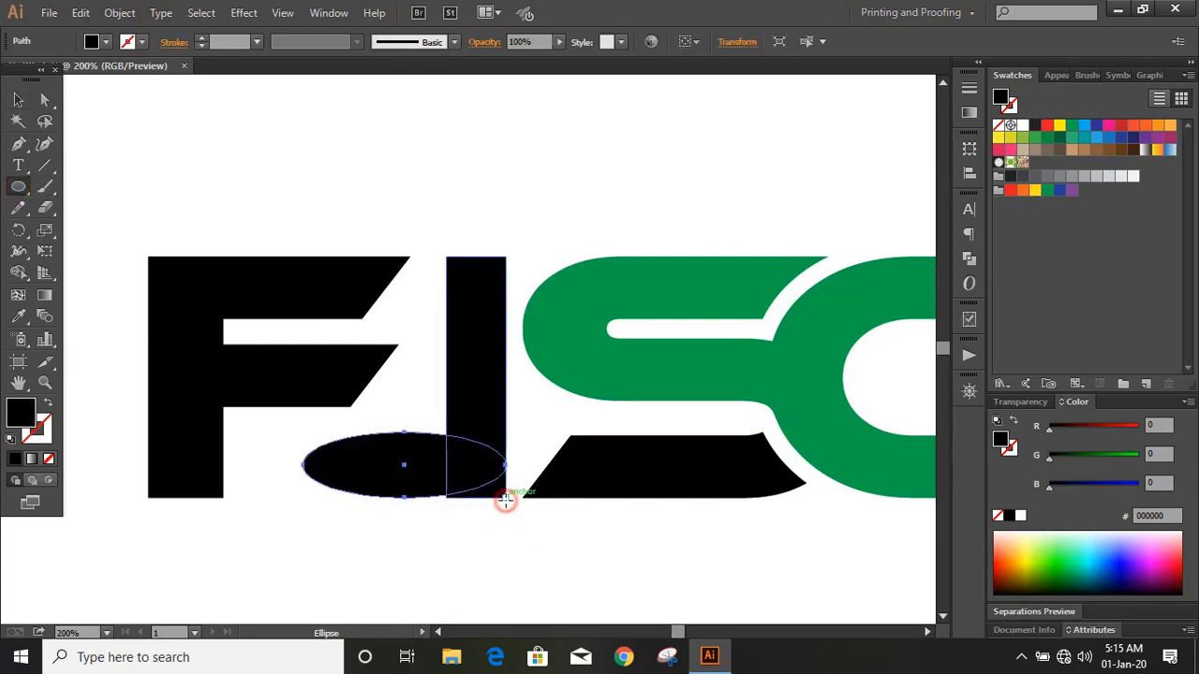
pyautogui.click(18, 99)
pyautogui.moveTo(404, 432); pyautogui.dragTo(404, 409)
pyautogui.moveTo(303, 453); pyautogui.dragTo(341, 453)
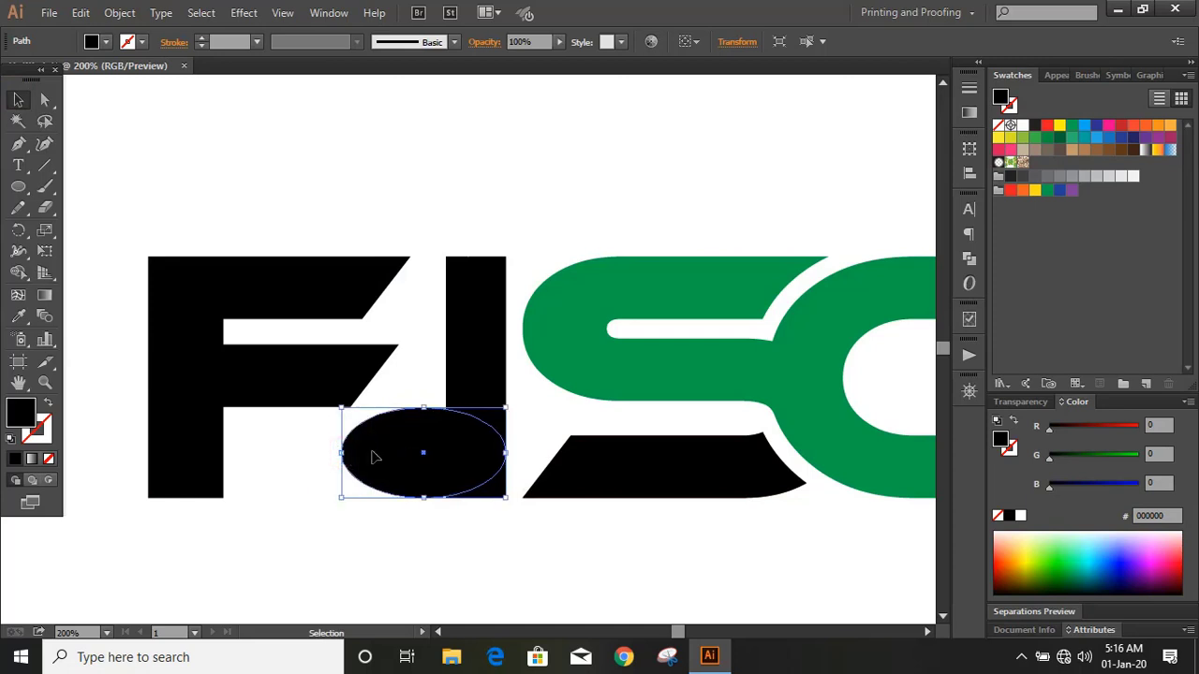
pyautogui.moveTo(424, 407); pyautogui.dragTo(424, 399)
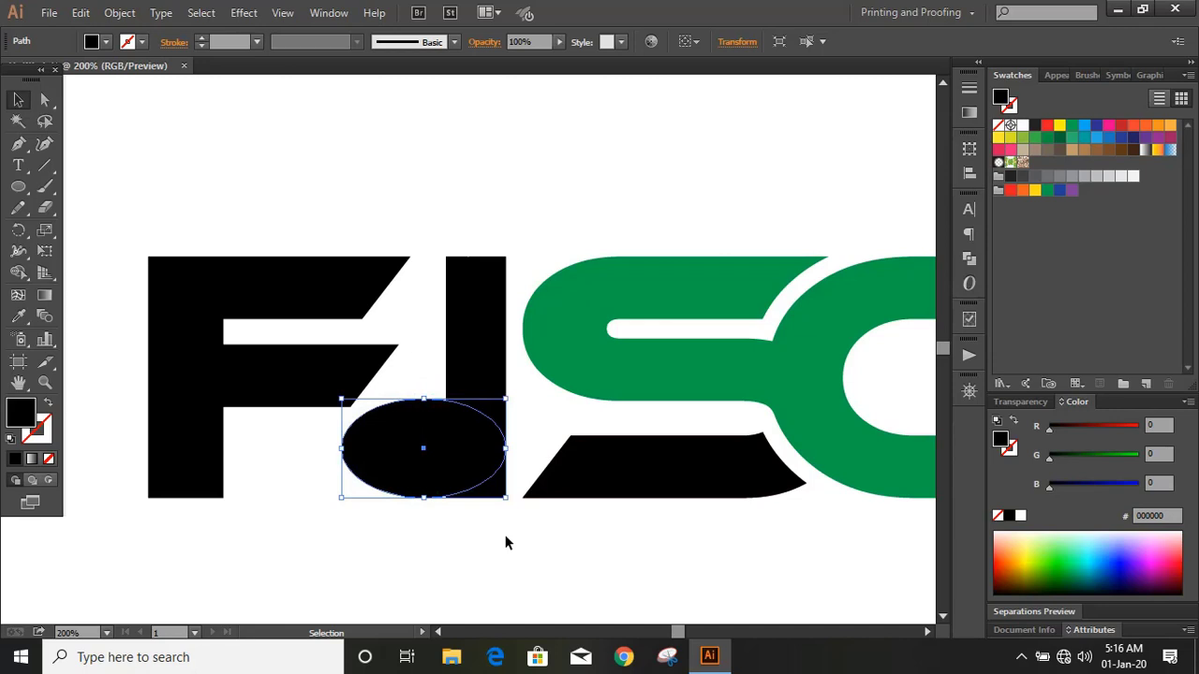
# Reshape the ellipse by nudging its top and left anchor points
pyautogui.click(45, 100)
pyautogui.click(423, 400)
pyautogui.press('Up')
pyautogui.press('Up')
pyautogui.press('Up')
pyautogui.press('Up')
pyautogui.press('Up')
pyautogui.press('Up')
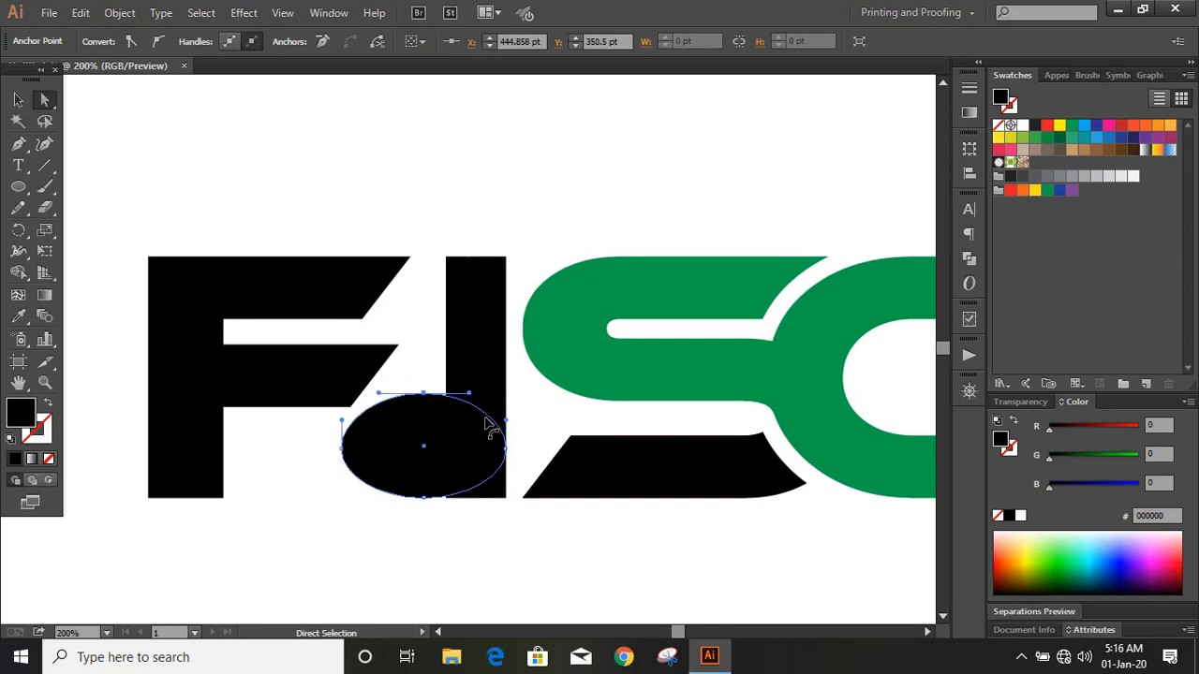
pyautogui.press('Right')
pyautogui.click(344, 449)
pyautogui.press('Up')
pyautogui.press('Up')
pyautogui.press('Right')
pyautogui.press('Right')
pyautogui.press('Right')
pyautogui.press('Right')
pyautogui.press('Right')
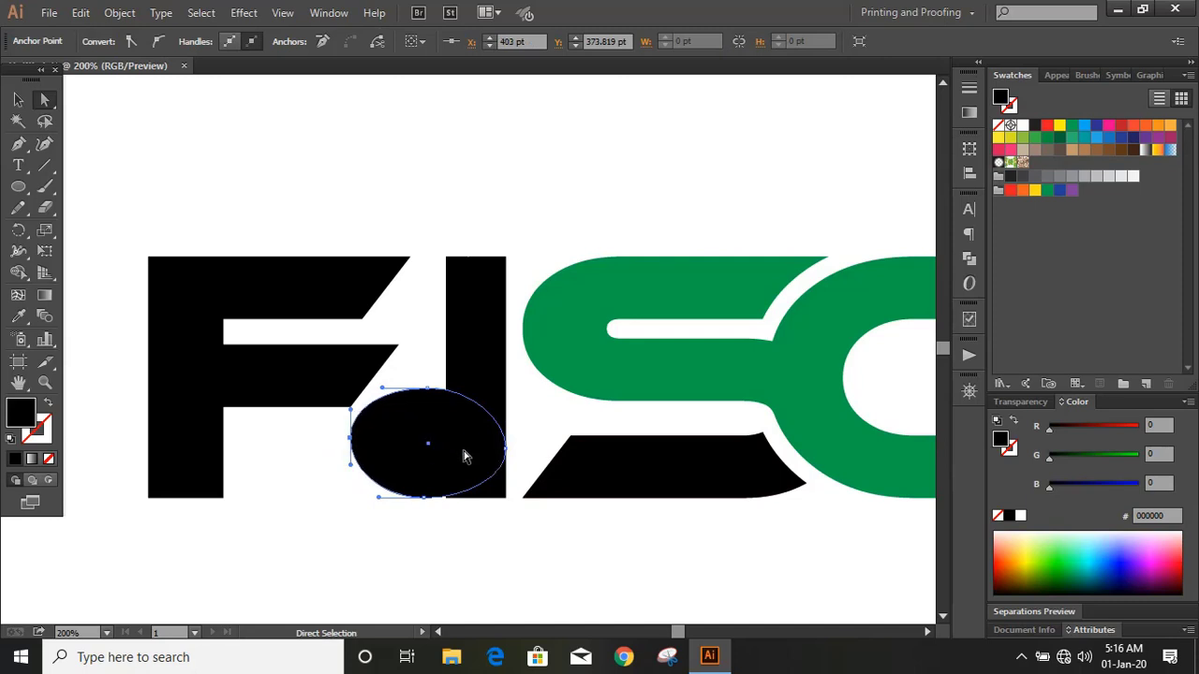
pyautogui.click(17, 100)
pyautogui.click(289, 166)
# Merge the ellipse with the I's stem into a note shape and pull the leftover sliver away
pyautogui.moveTo(470, 506); pyautogui.dragTo(419, 410)
pyautogui.click(18, 272)
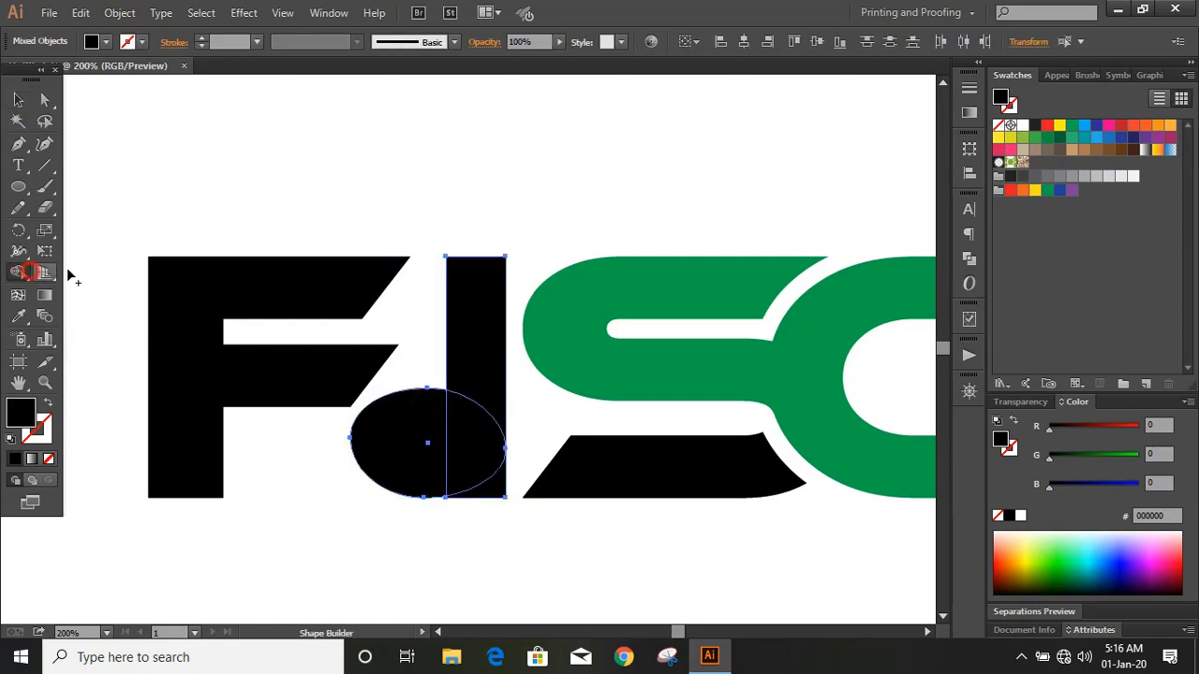
pyautogui.moveTo(482, 335)
pyautogui.mouseDown()
pyautogui.moveTo(470, 419)
pyautogui.moveTo(442, 436)
pyautogui.mouseUp()
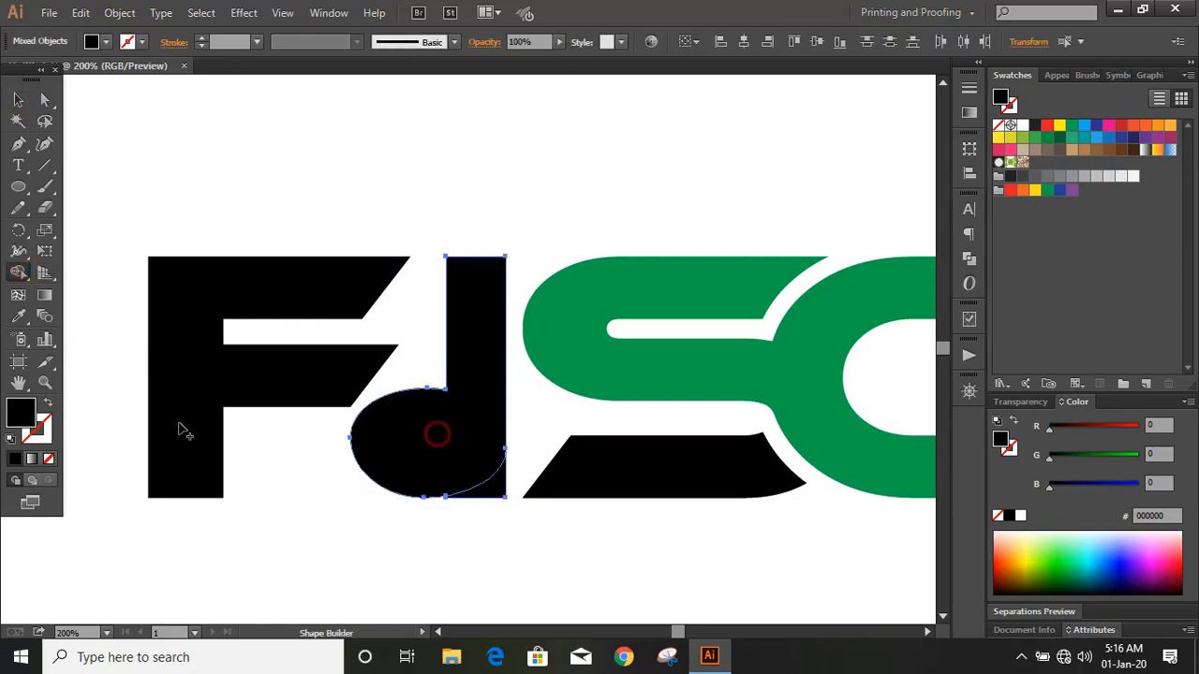
pyautogui.click(18, 100)
pyautogui.click(256, 175)
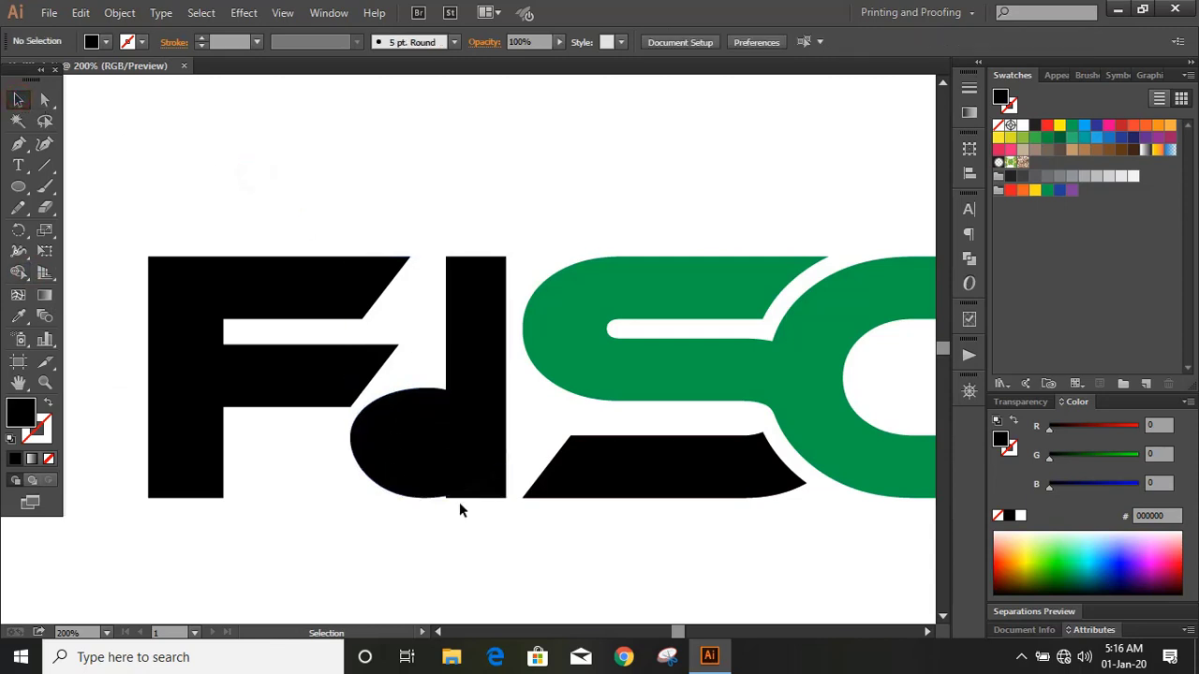
pyautogui.moveTo(496, 501); pyautogui.dragTo(527, 555)
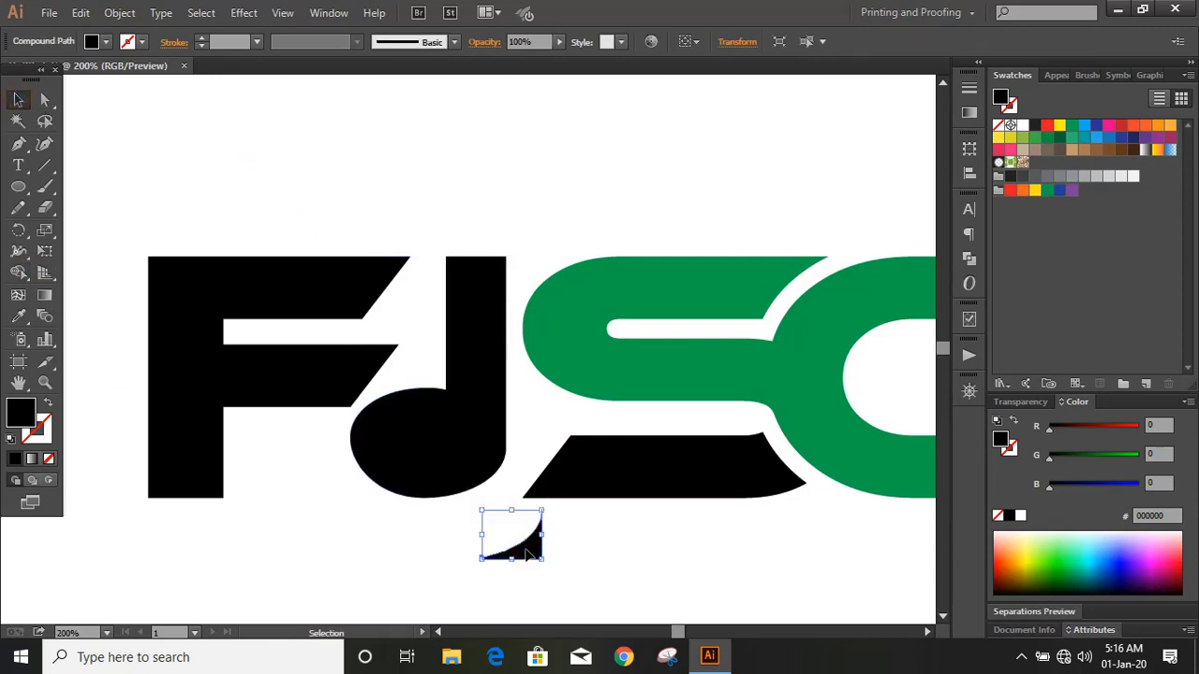
# Delete the leftover sliver and draw a curved Pen path joining the note head to the stem
pyautogui.press('Delete')
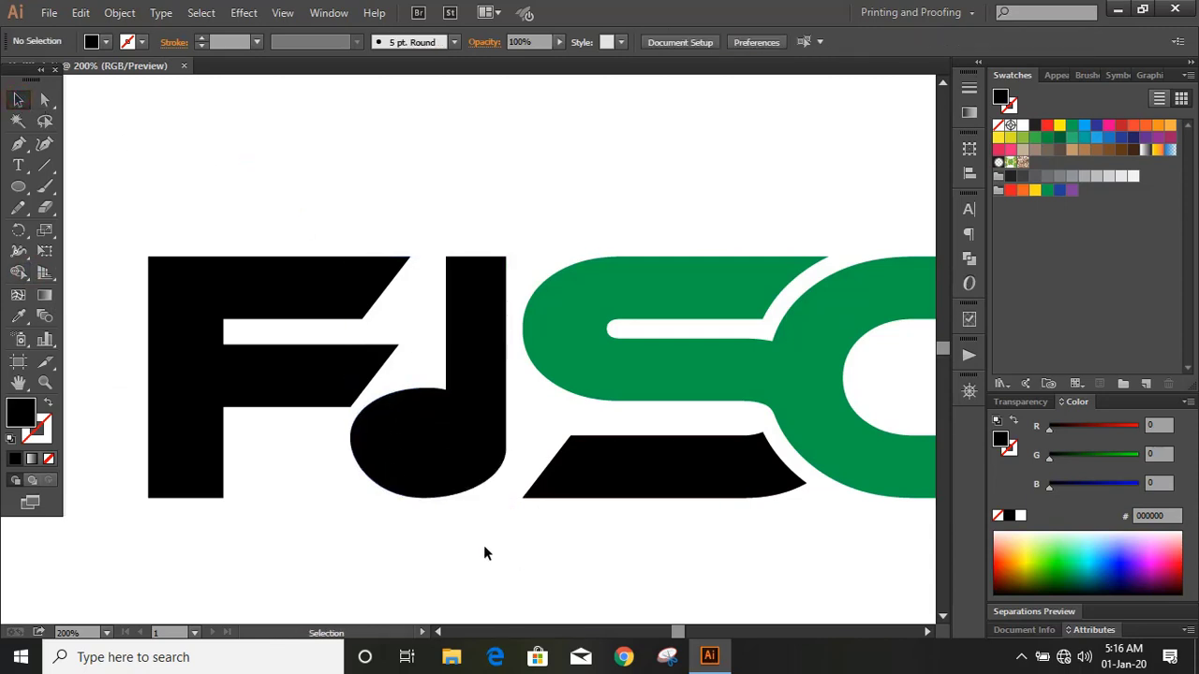
pyautogui.scroll(1, 483, 546)
pyautogui.click(19, 144)
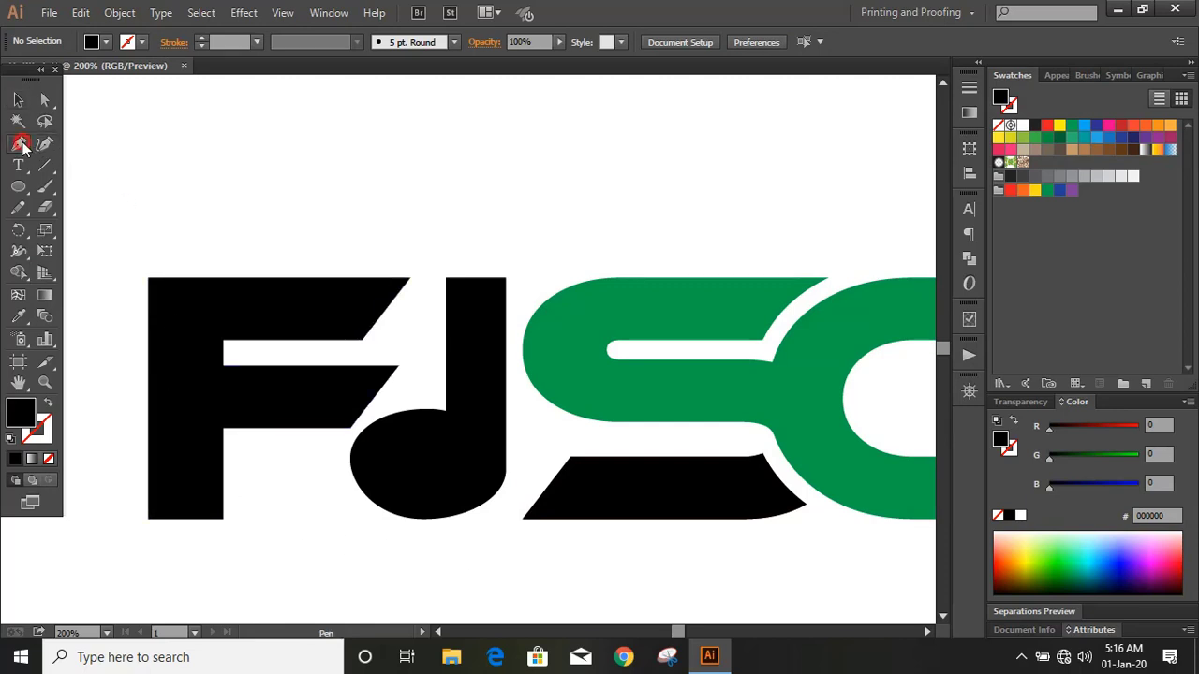
pyautogui.click(409, 516)
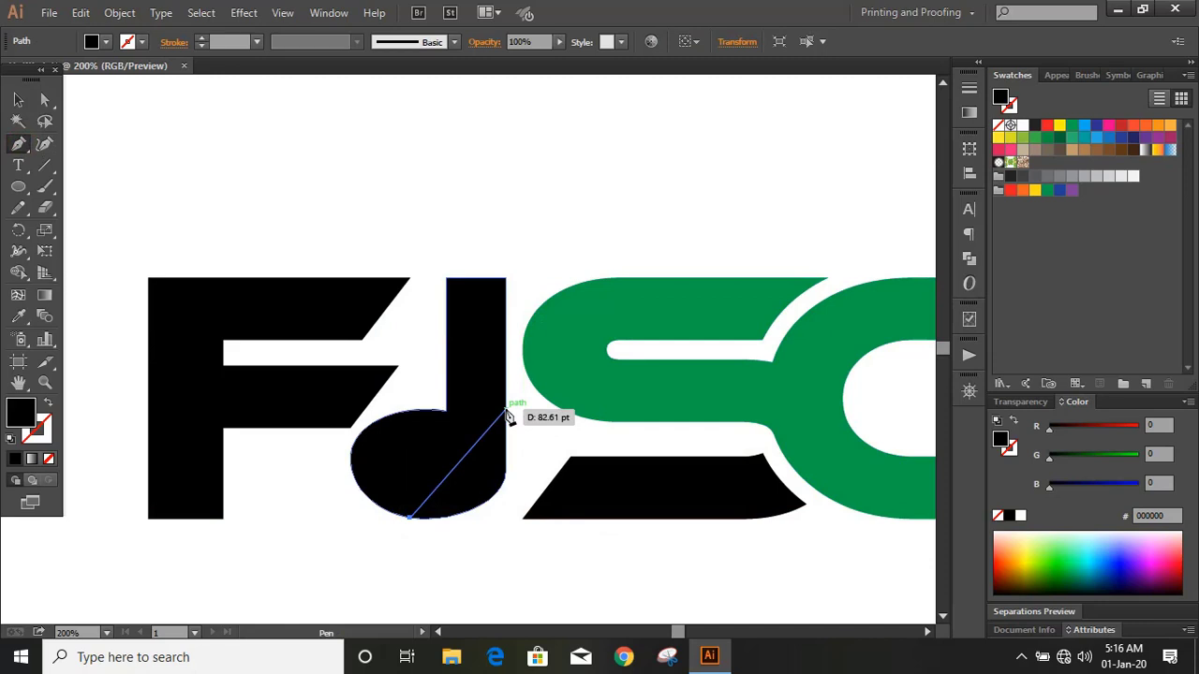
pyautogui.moveTo(507, 412); pyautogui.dragTo(501, 283)
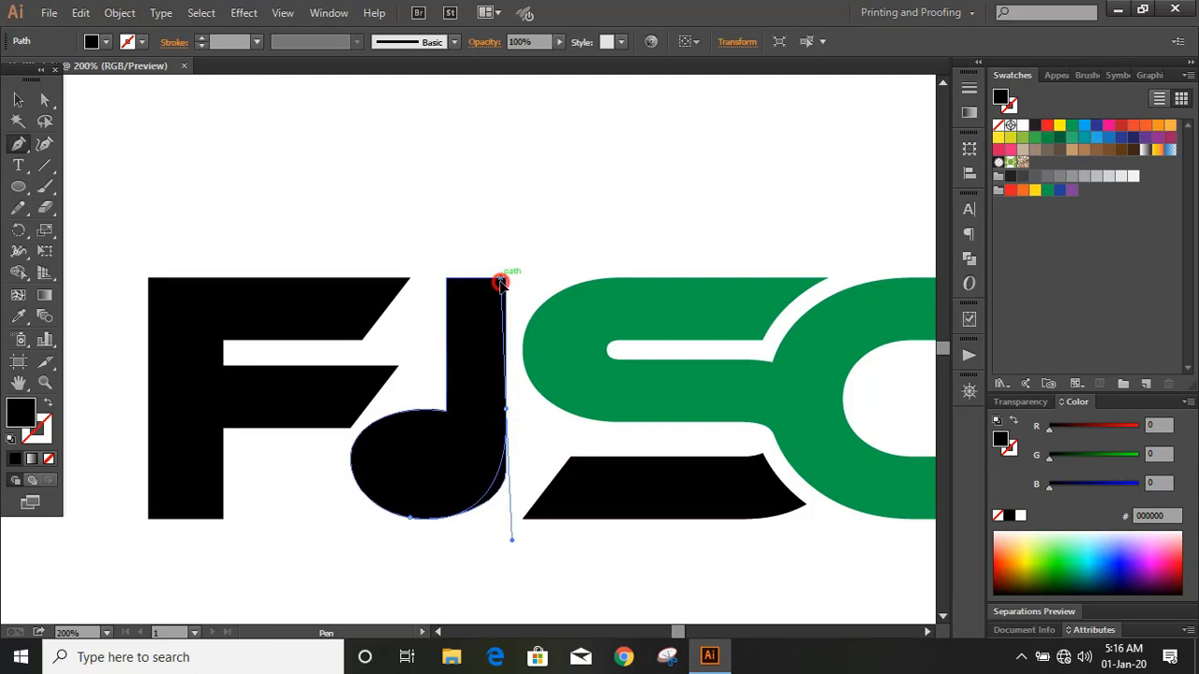
pyautogui.click(501, 283)
# Merge the curve into the note with Shape Builder and delete the leftover curved sliver
pyautogui.press('v')
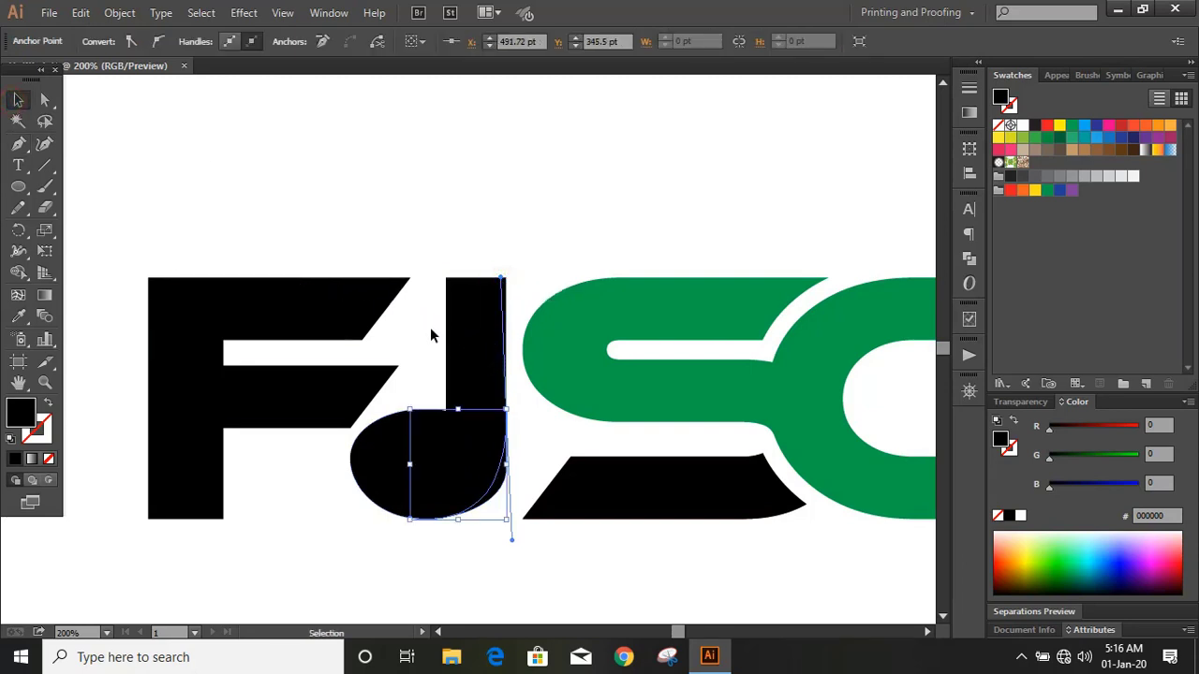
pyautogui.keyDown('shift'); pyautogui.click(469, 348); pyautogui.keyUp('shift')
pyautogui.click(18, 272)
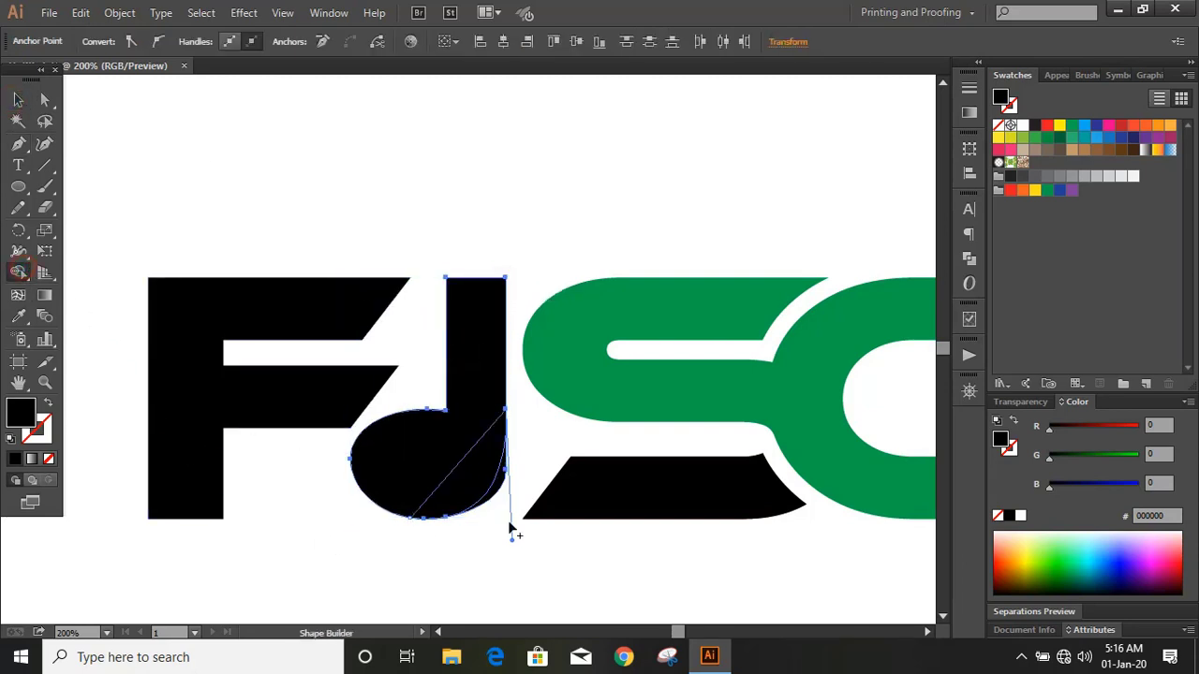
pyautogui.keyDown('alt'); pyautogui.click(504, 477); pyautogui.keyUp('alt')
pyautogui.click(17, 100)
pyautogui.click(259, 136)
pyautogui.moveTo(491, 450); pyautogui.dragTo(415, 388)
pyautogui.press('Delete')
# Raise the stem's top-left anchor by 50 pt into a slanted point
pyautogui.press('a')
pyautogui.moveTo(319, 362); pyautogui.dragTo(319, 344)
pyautogui.hotkey('shift', 'Up')
pyautogui.hotkey('shift', 'Up')
pyautogui.hotkey('shift', 'Up')
pyautogui.hotkey('shift', 'Up')
pyautogui.hotkey('shift', 'Up')
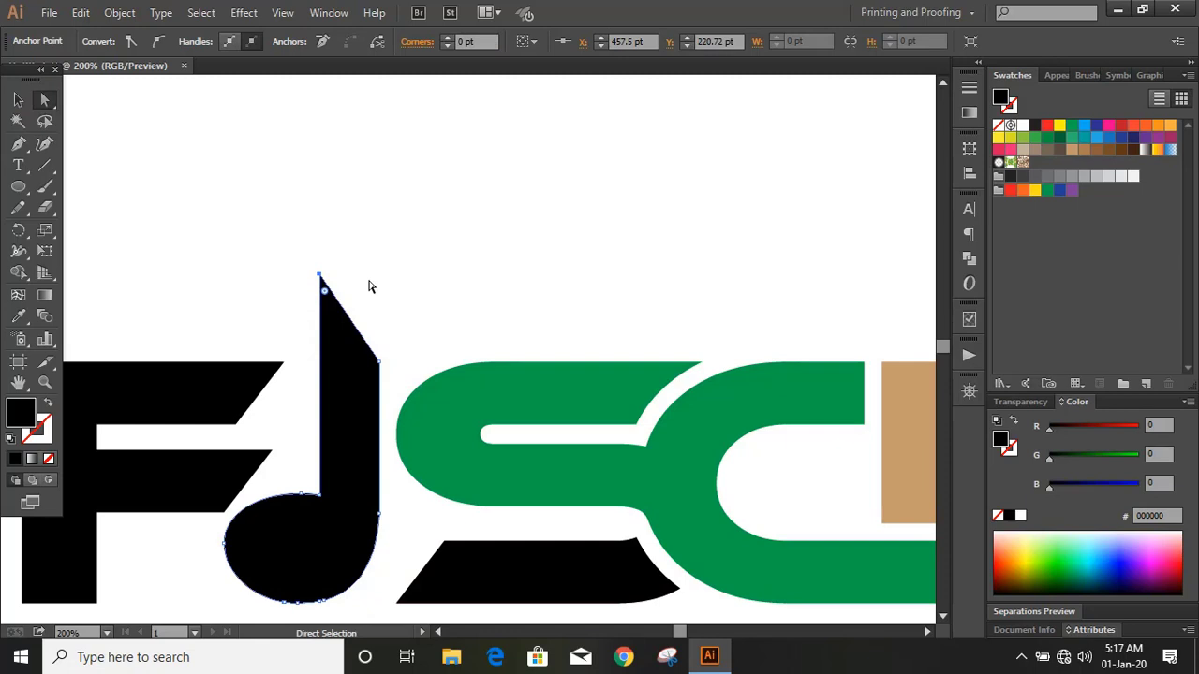
pyautogui.click(17, 98)
pyautogui.click(363, 199)
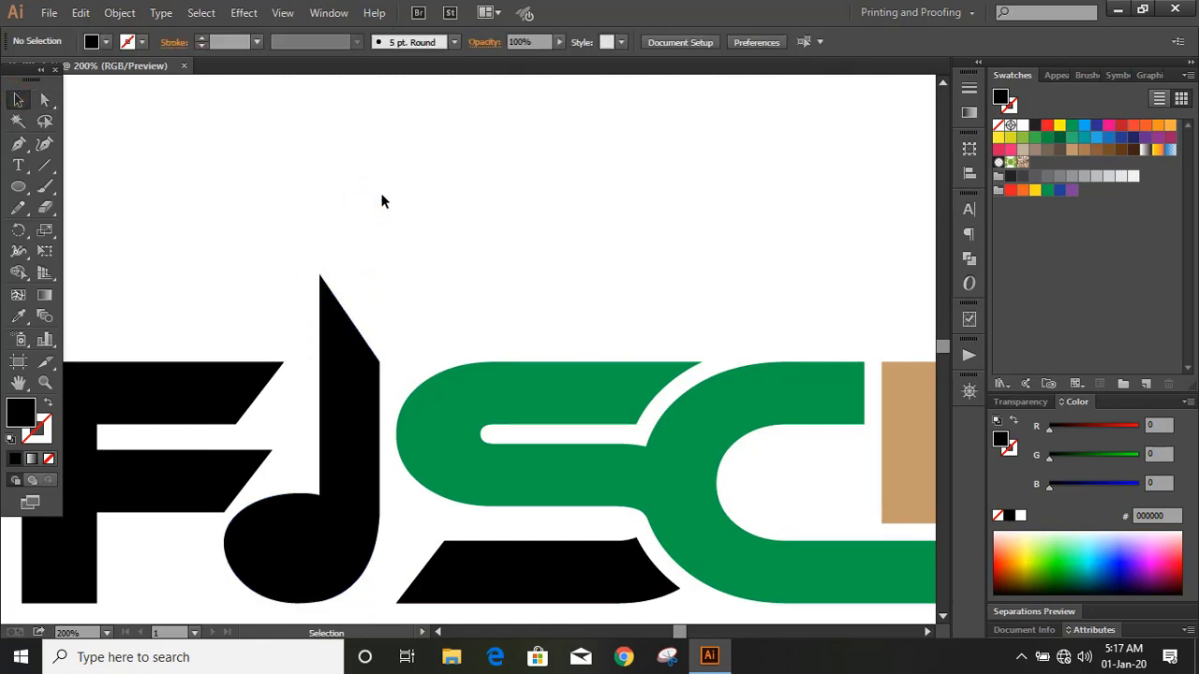
pyautogui.scroll(-1, 382, 200)
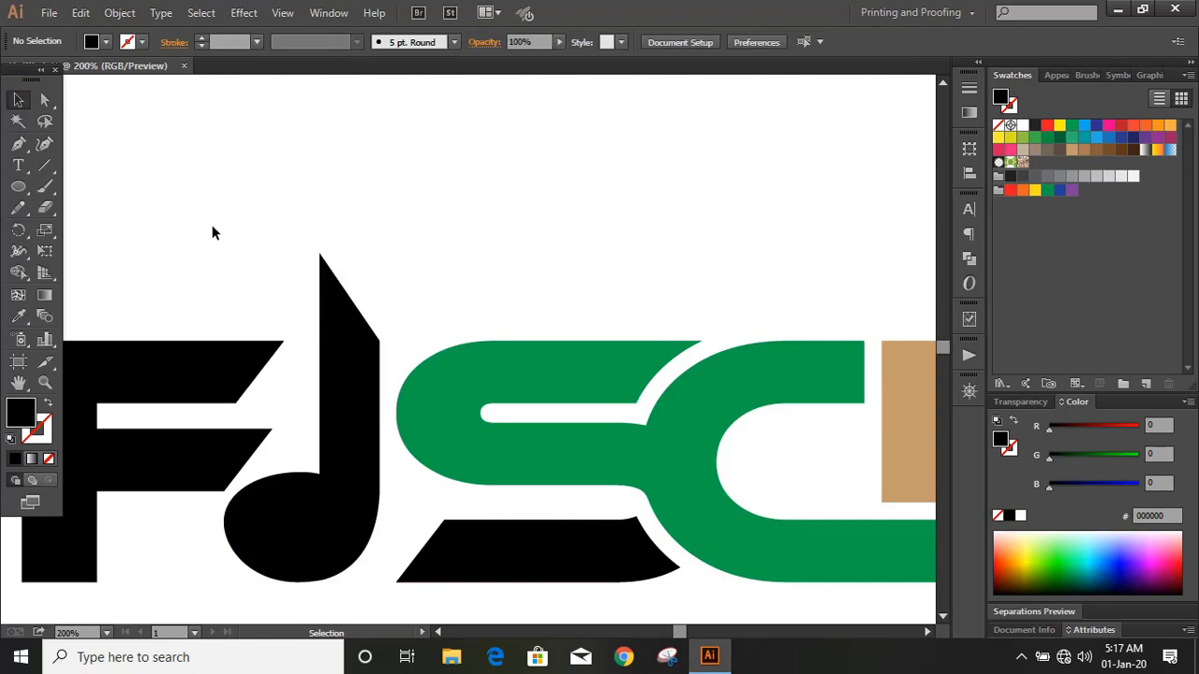
# Draw a curved Pen path from the notch in the S over the note's top as its tail
pyautogui.click(18, 143)
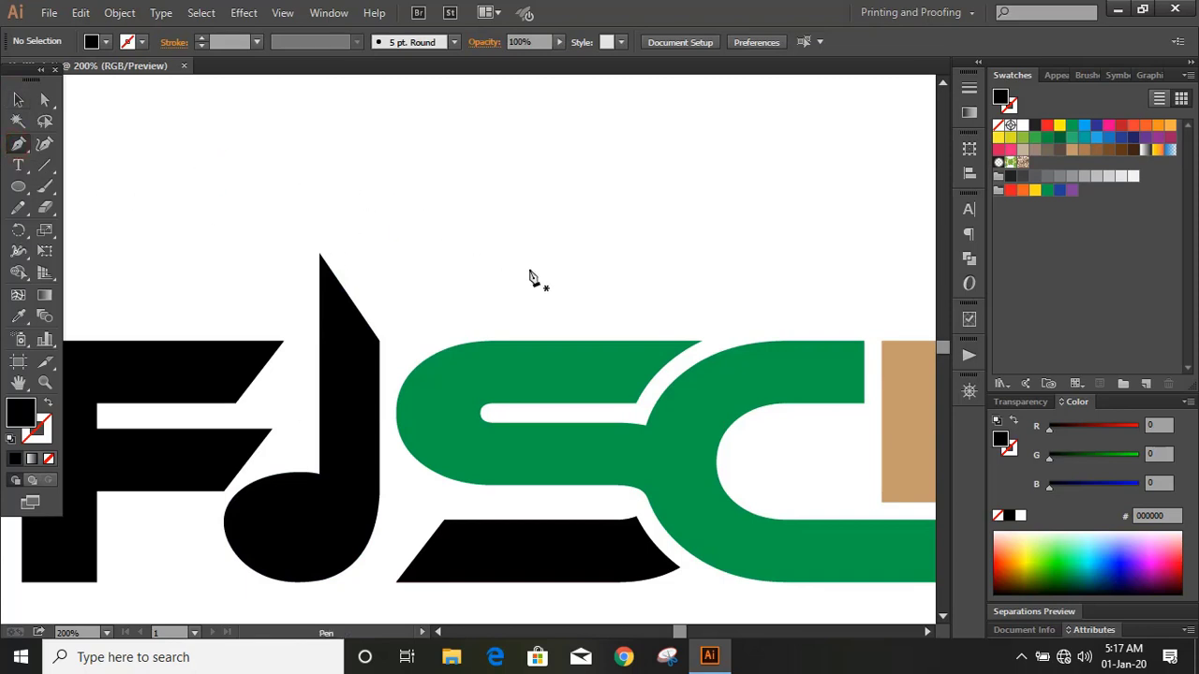
pyautogui.click(637, 402)
pyautogui.moveTo(320, 255); pyautogui.dragTo(235, 124)
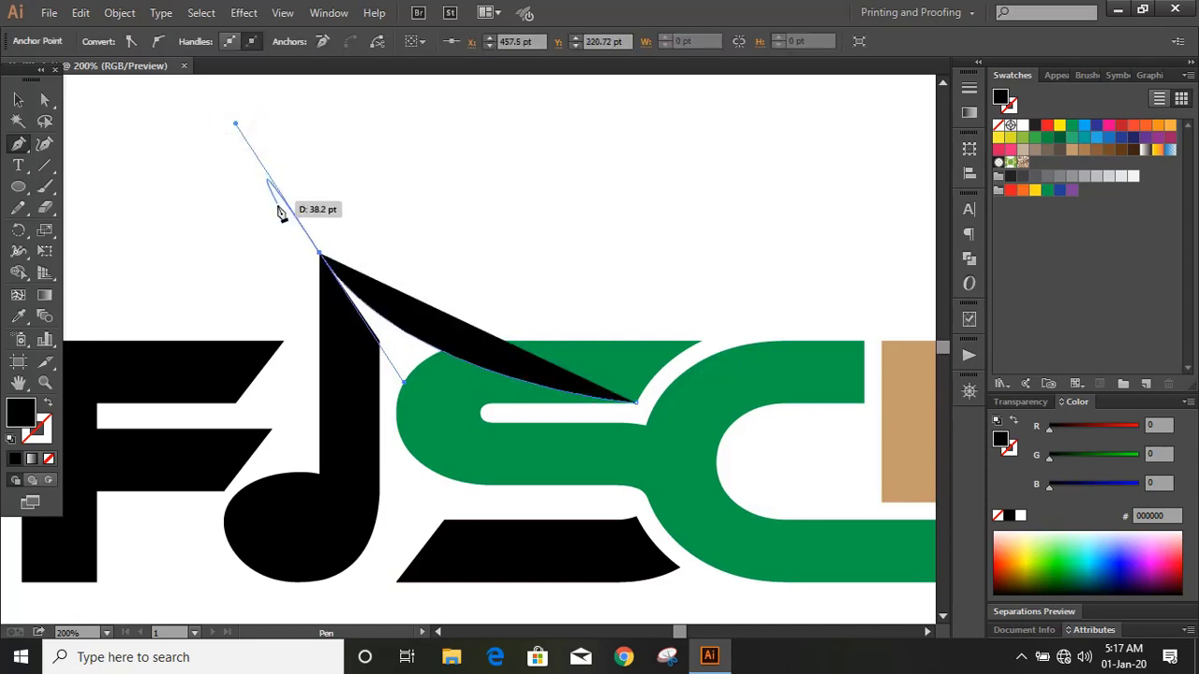
pyautogui.moveTo(321, 256); pyautogui.dragTo(380, 341)
pyautogui.moveTo(379, 341); pyautogui.dragTo(786, 405)
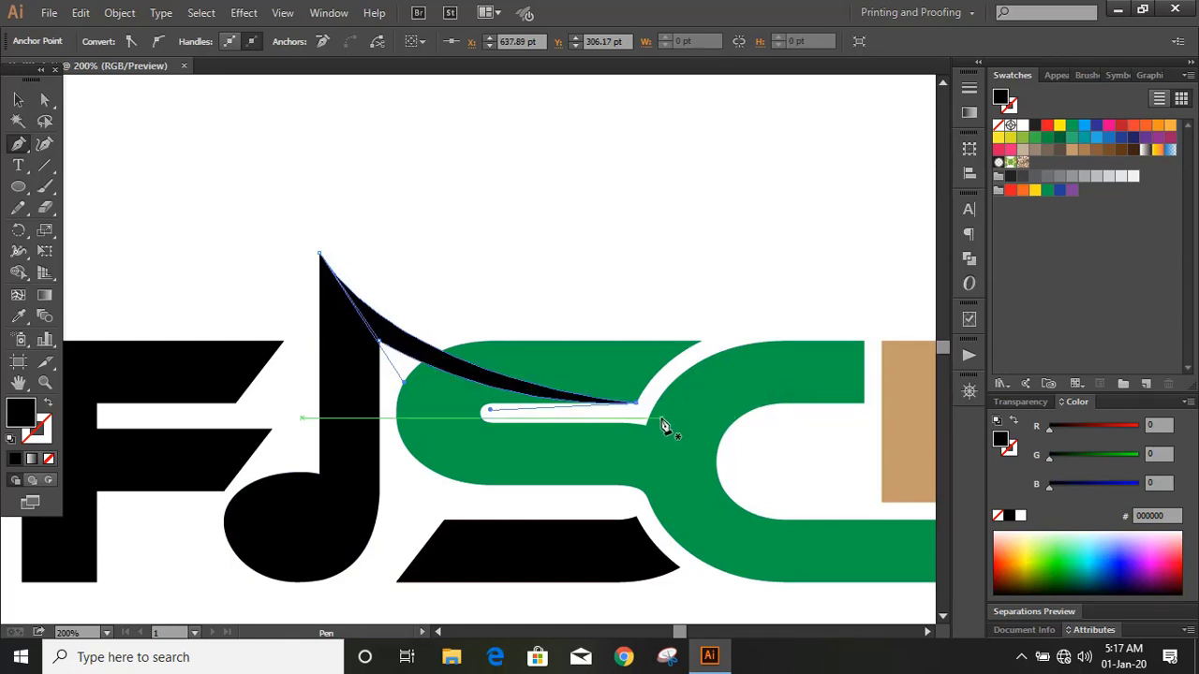
pyautogui.click(18, 99)
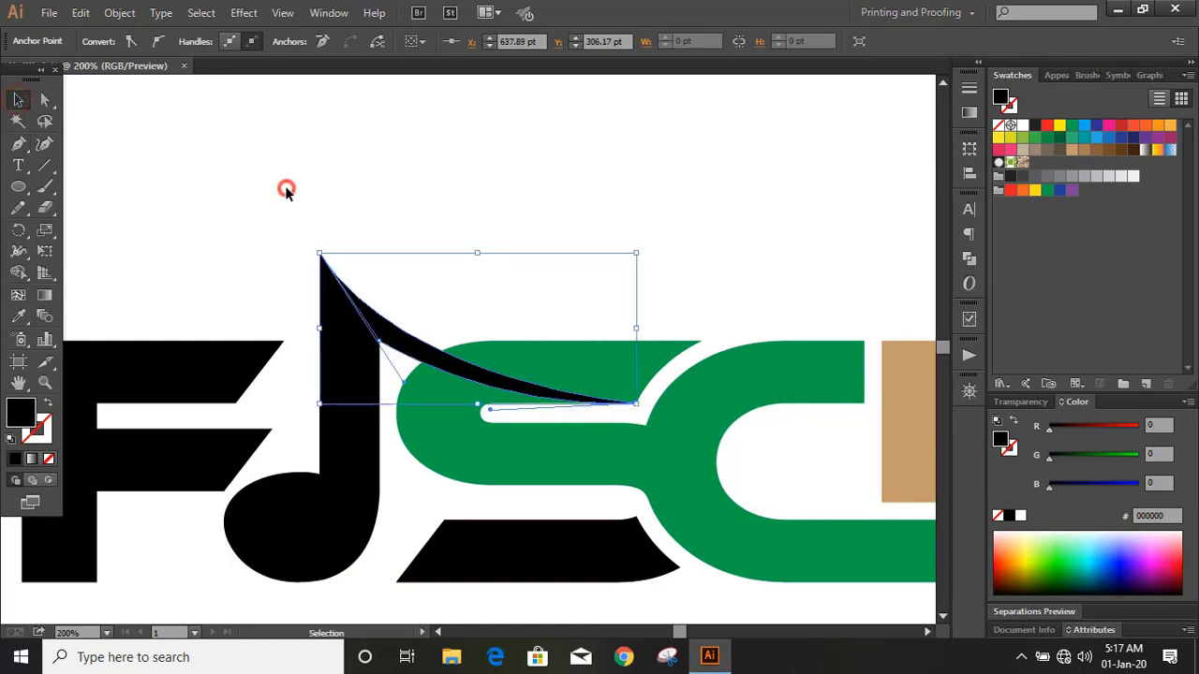
pyautogui.click(287, 190)
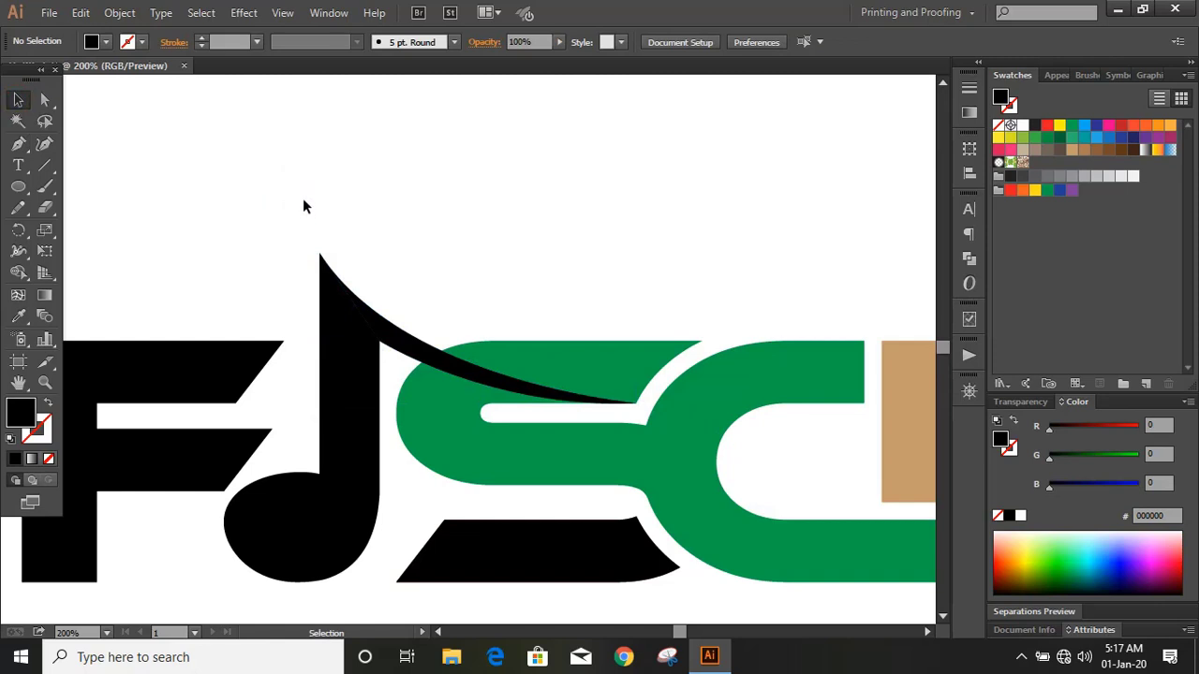
# Nudge the tail's curve anchor down two steps to reshape the flag
pyautogui.click(45, 99)
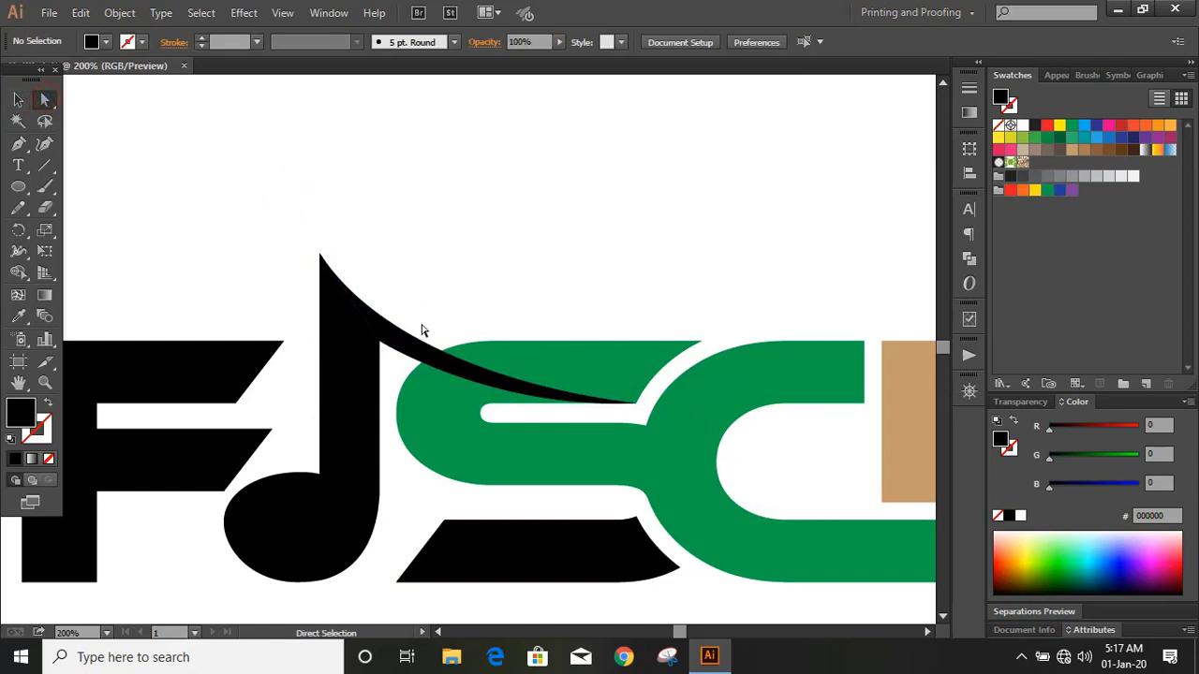
pyautogui.moveTo(378, 341); pyautogui.dragTo(380, 343)
pyautogui.press('Down')
pyautogui.press('Down')
pyautogui.press('Down')
pyautogui.press('Down')
pyautogui.press('Down')
pyautogui.press('Down')
pyautogui.press('Down')
pyautogui.press('Down')
pyautogui.press('Down')
pyautogui.press('Down')
pyautogui.press('Down')
pyautogui.press('Down')
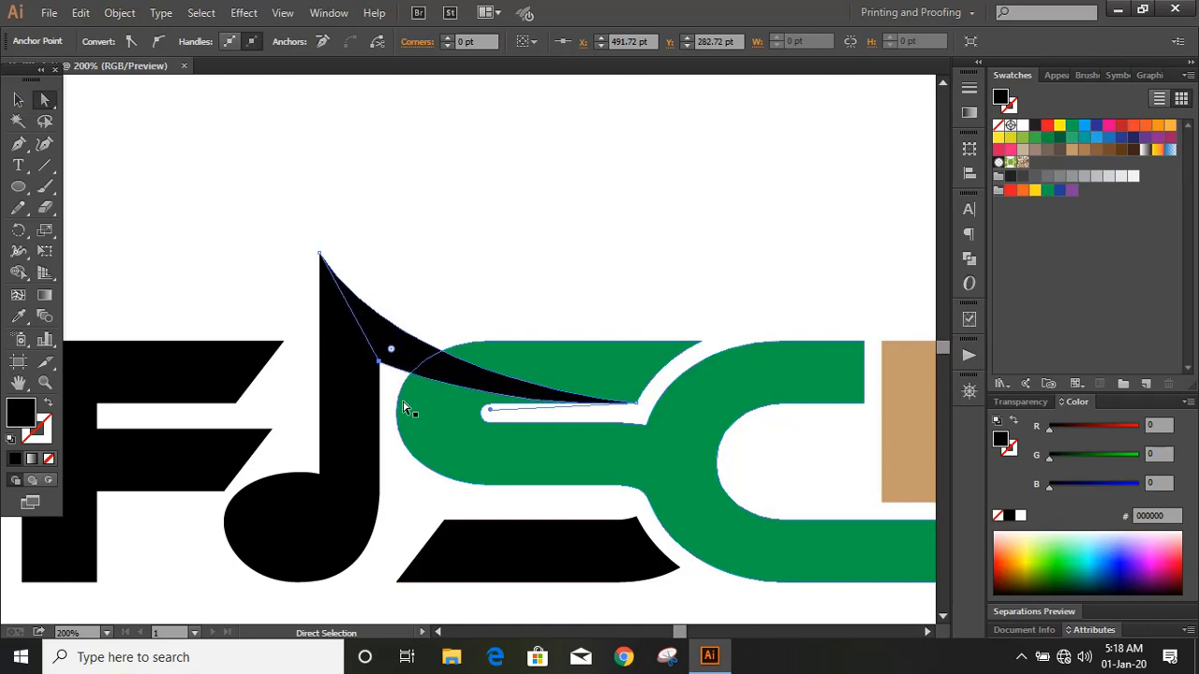
pyautogui.press('Down')
pyautogui.click(18, 99)
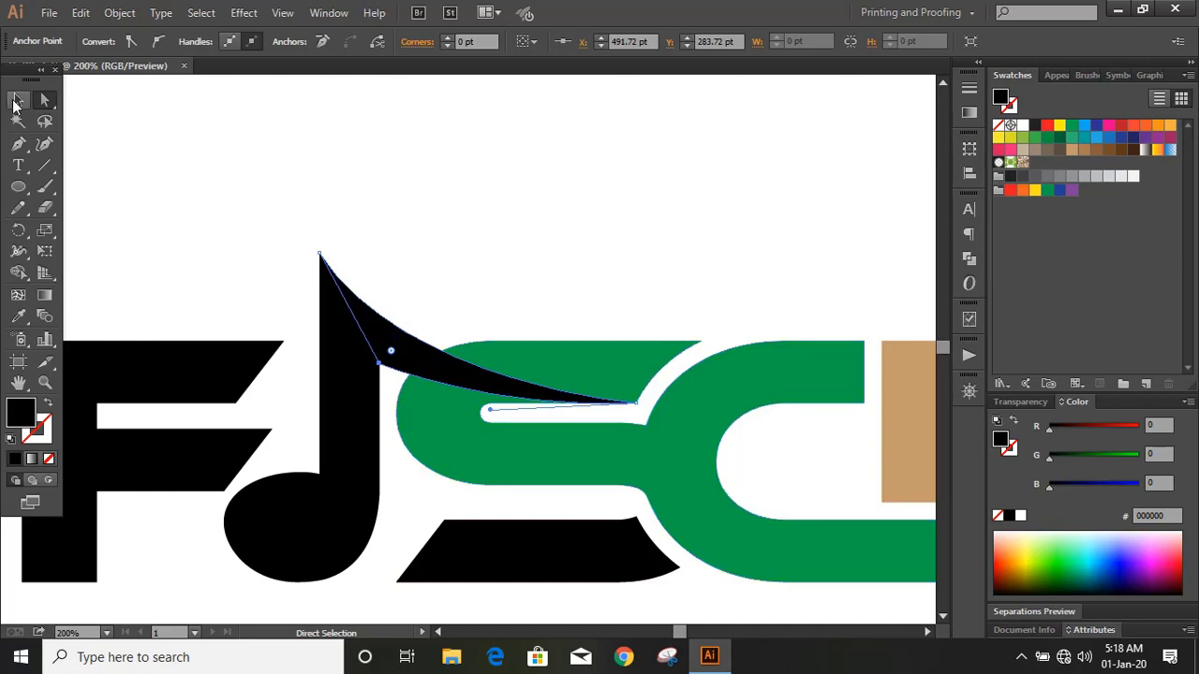
pyautogui.click(331, 148)
# Unite the note's head, stem and tail into one shape with Pathfinder
pyautogui.moveTo(297, 232); pyautogui.dragTo(377, 368)
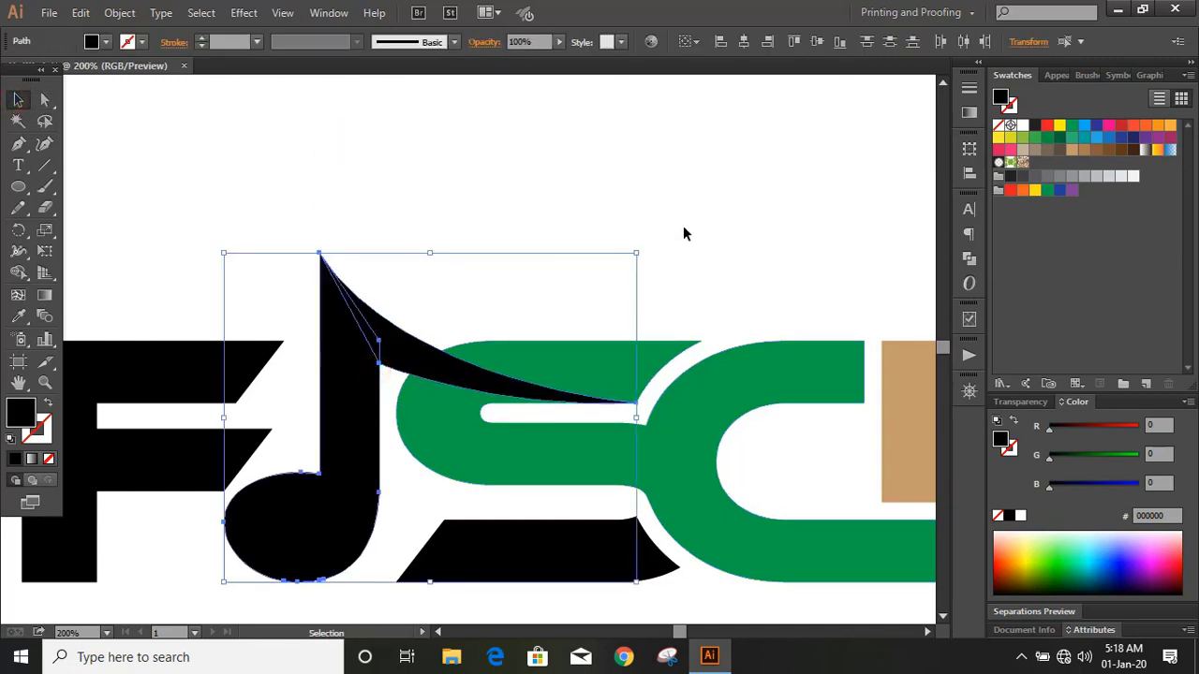
pyautogui.click(969, 257)
pyautogui.click(764, 236)
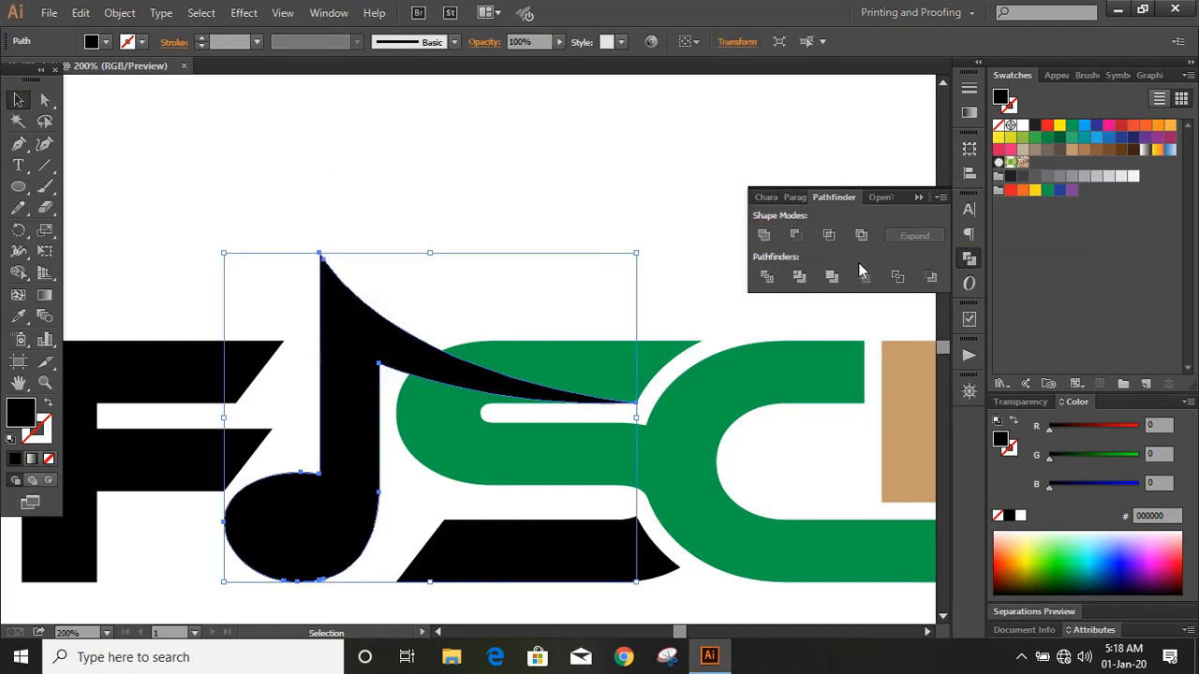
pyautogui.click(918, 198)
pyautogui.click(691, 238)
# Merge the note and the green S with Shape Builder and move the leftover sliver away
pyautogui.press('a')
pyautogui.scroll(-1, 468, 249)
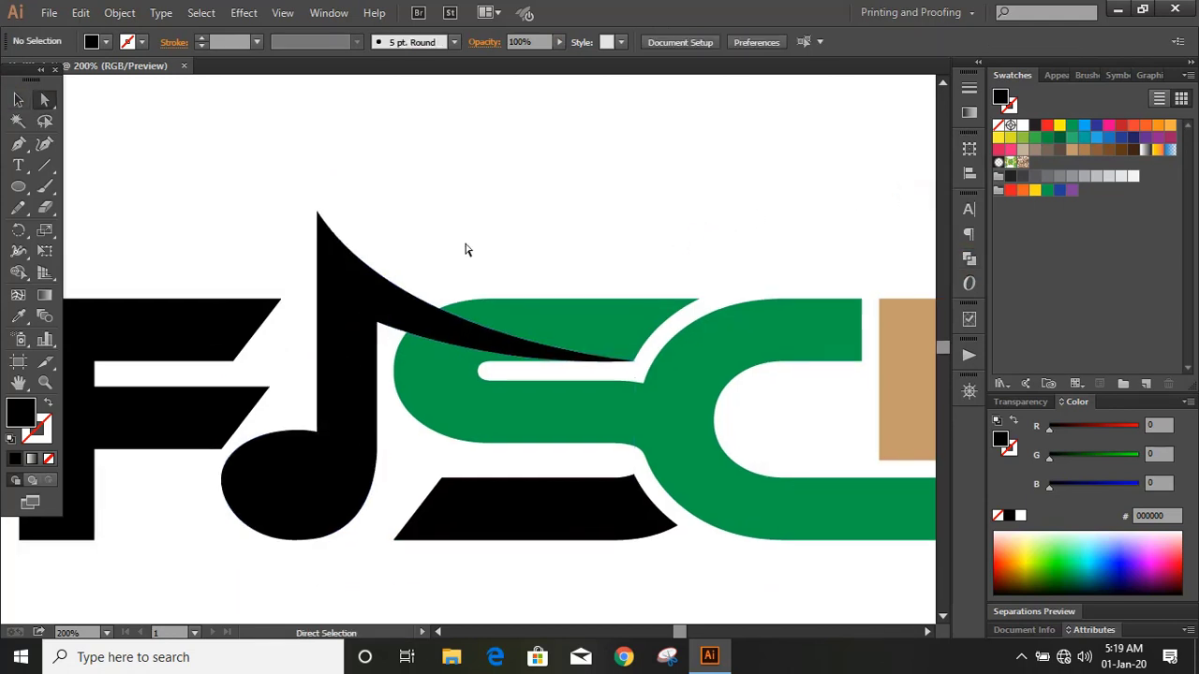
pyautogui.moveTo(448, 248); pyautogui.dragTo(513, 432)
pyautogui.click(21, 275)
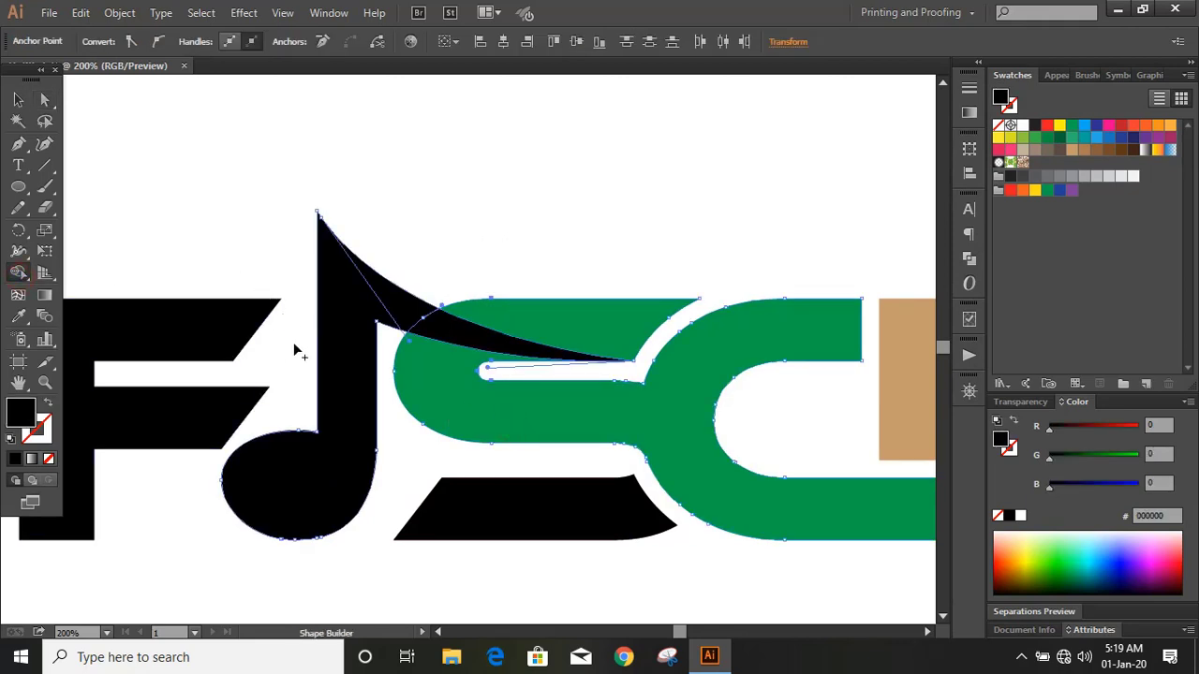
pyautogui.moveTo(363, 308)
pyautogui.mouseDown()
pyautogui.moveTo(415, 321)
pyautogui.moveTo(424, 356)
pyautogui.mouseUp()
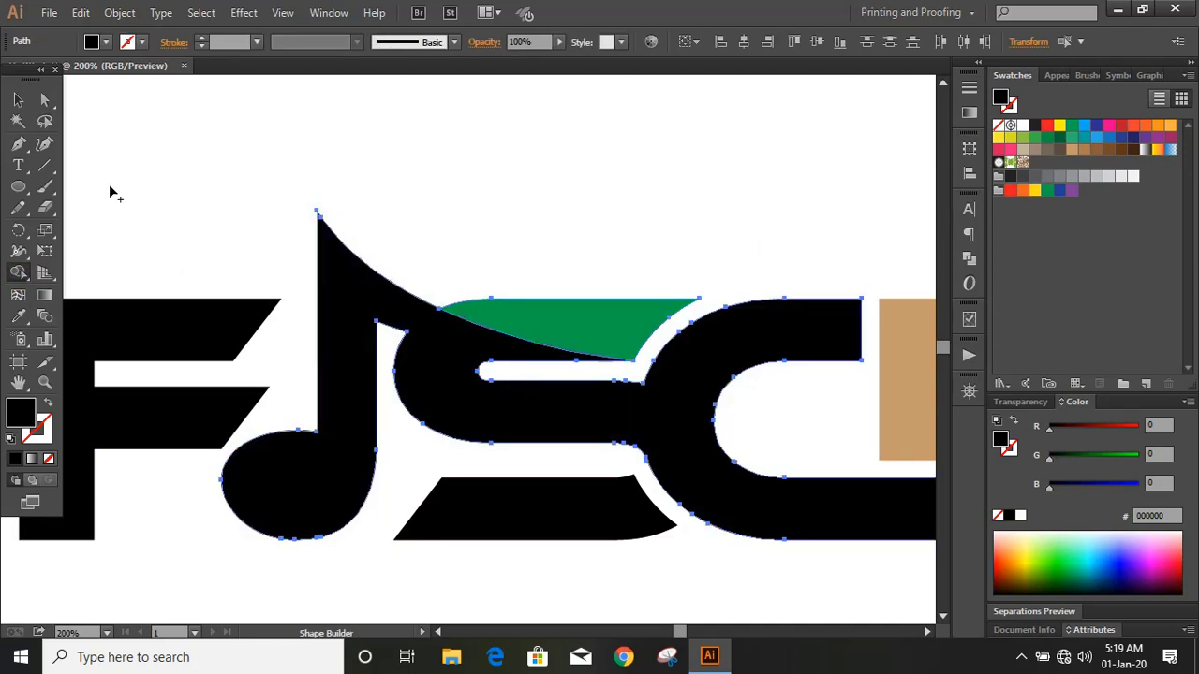
pyautogui.click(19, 99)
pyautogui.click(315, 174)
pyautogui.moveTo(560, 300); pyautogui.dragTo(564, 171)
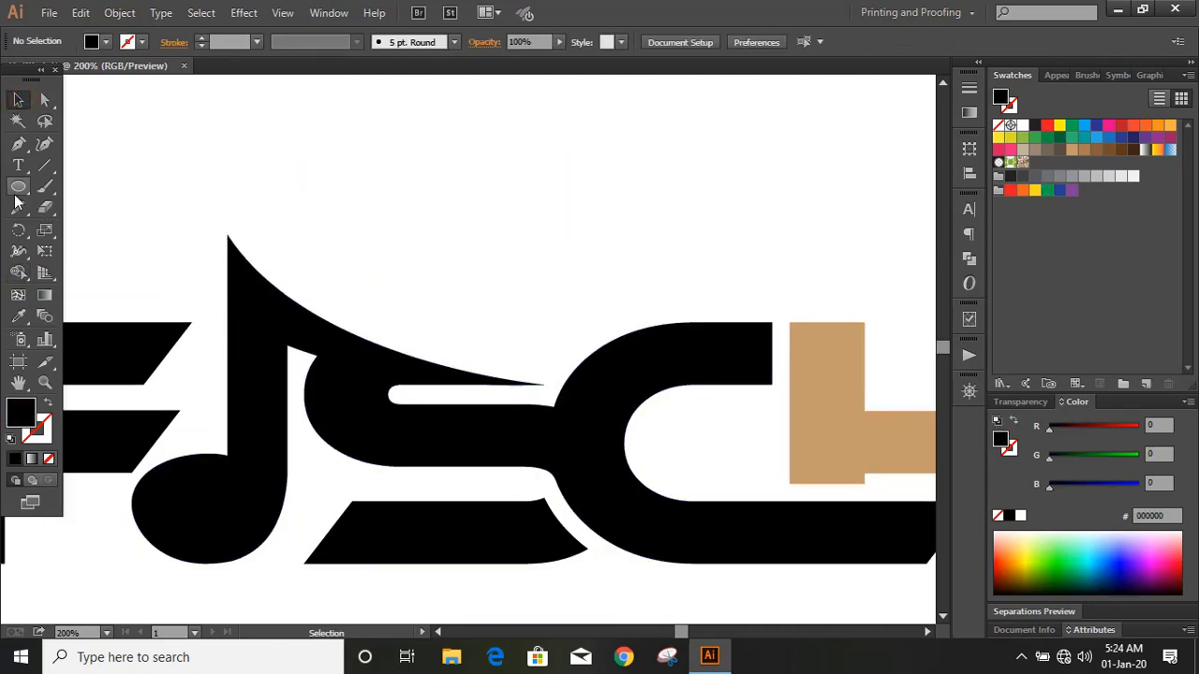
# Draw a small circle above the note's curved tail
pyautogui.click(18, 186)
pyautogui.moveTo(372, 301)
pyautogui.mouseDown()
pyautogui.moveTo(392, 321)
pyautogui.moveTo(369, 282)
pyautogui.mouseUp()
pyautogui.press('v')
pyautogui.click(441, 240)
# Draw a thin rectangle stem beneath the small circle, widen it slightly, and zoom in
pyautogui.click(440, 253)
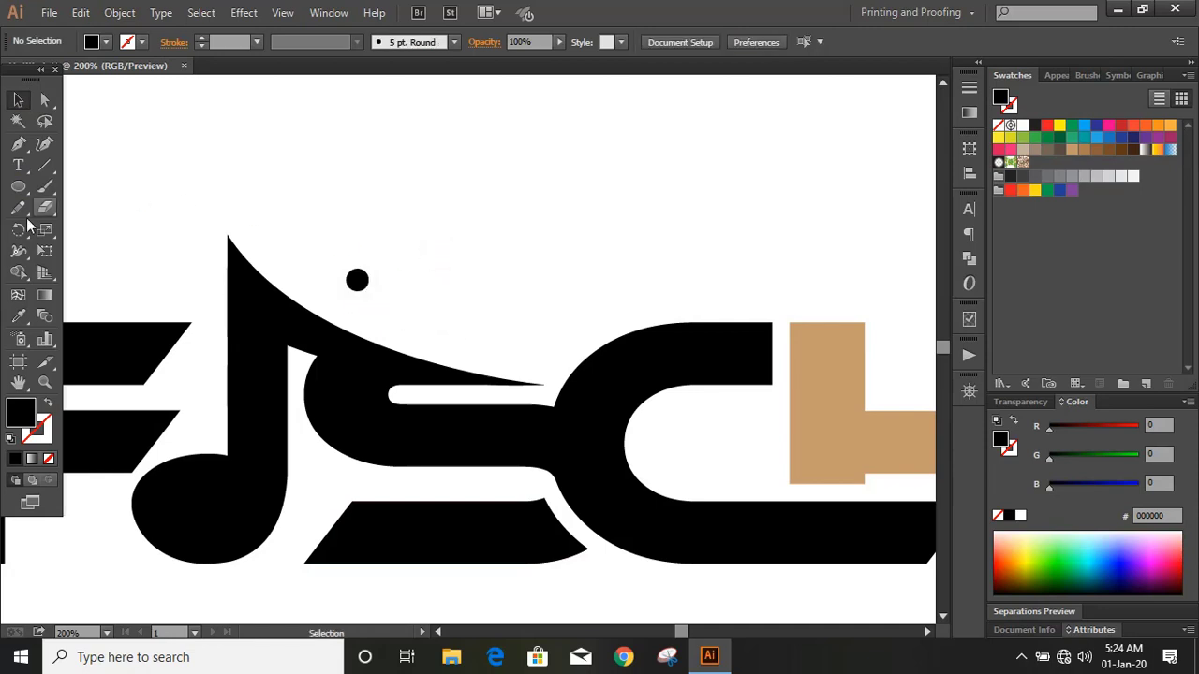
pyautogui.click(18, 186)
pyautogui.click(103, 186)
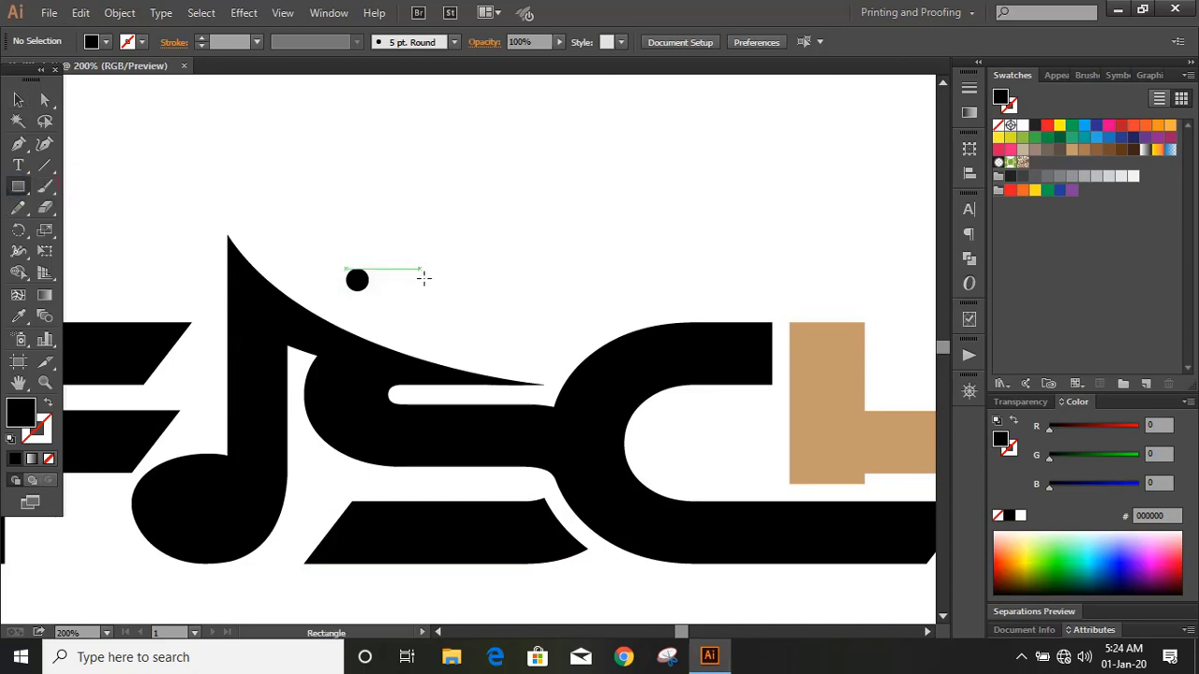
pyautogui.moveTo(355, 279); pyautogui.dragTo(358, 322)
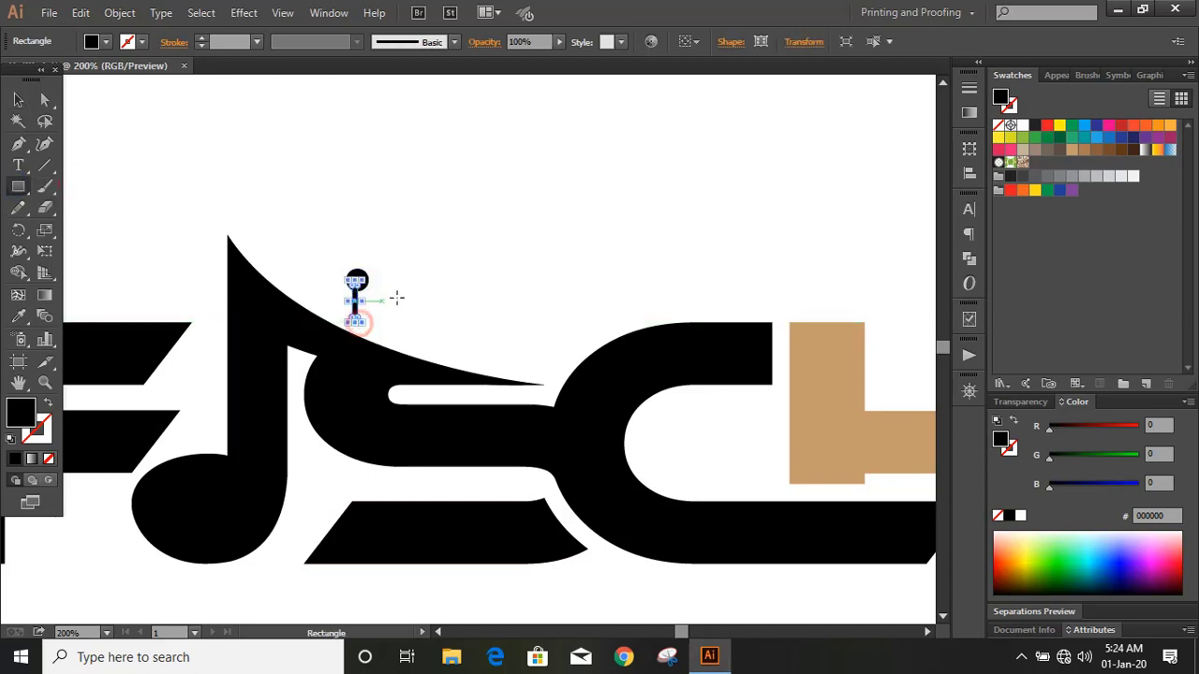
pyautogui.click(18, 99)
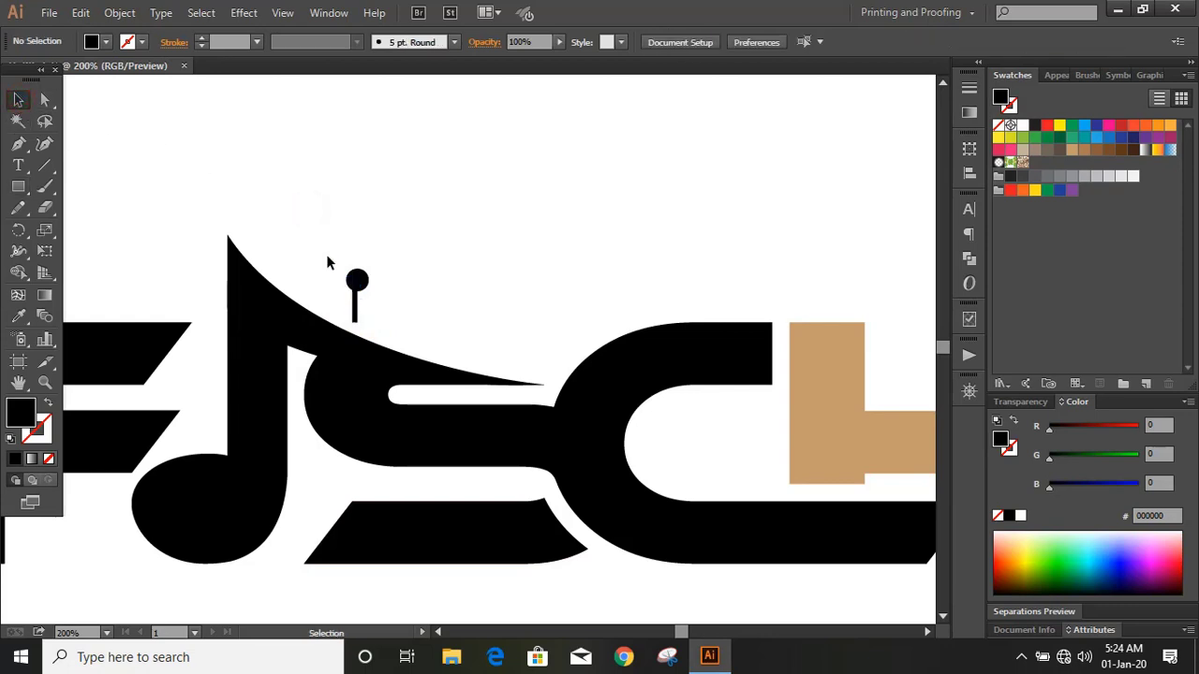
pyautogui.keyDown('shift'); pyautogui.click(356, 281); pyautogui.keyUp('shift')
pyautogui.moveTo(360, 304); pyautogui.dragTo(362, 303)
pyautogui.click(440, 289)
pyautogui.moveTo(334, 251); pyautogui.dragTo(379, 312)
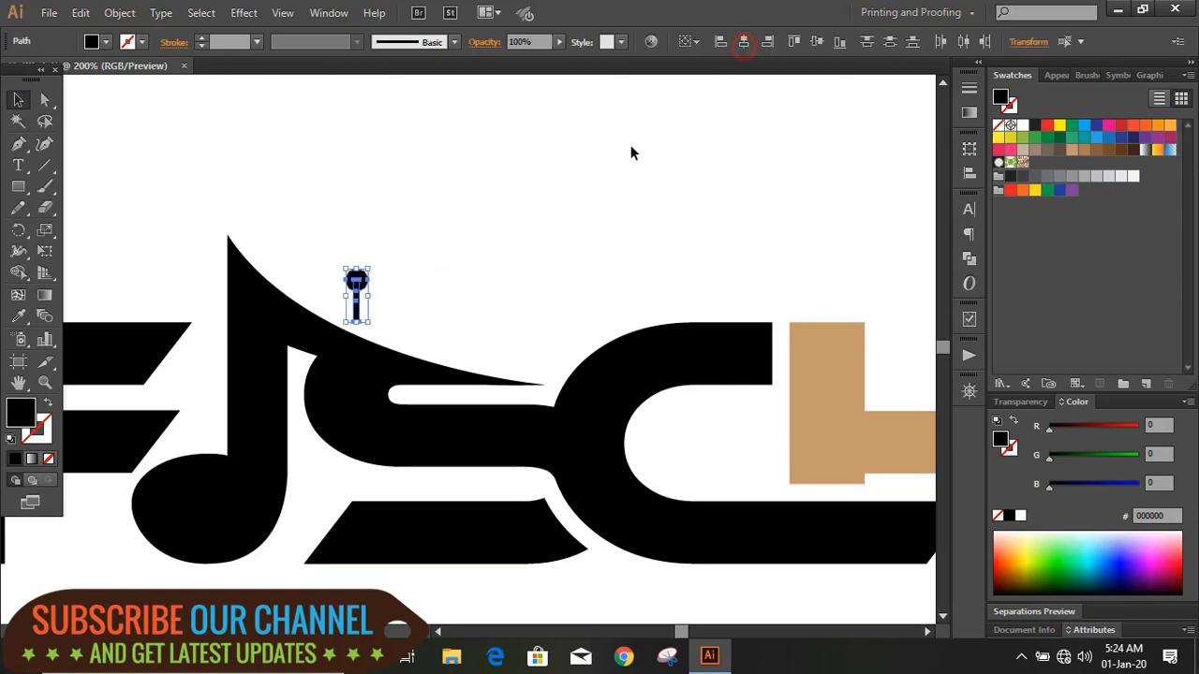
pyautogui.click(524, 248)
pyautogui.hotkey('ctrl', '+')
pyautogui.hotkey('ctrl', '+')
# Taper the stem by nudging its bottom corner anchors inward
pyautogui.click(45, 99)
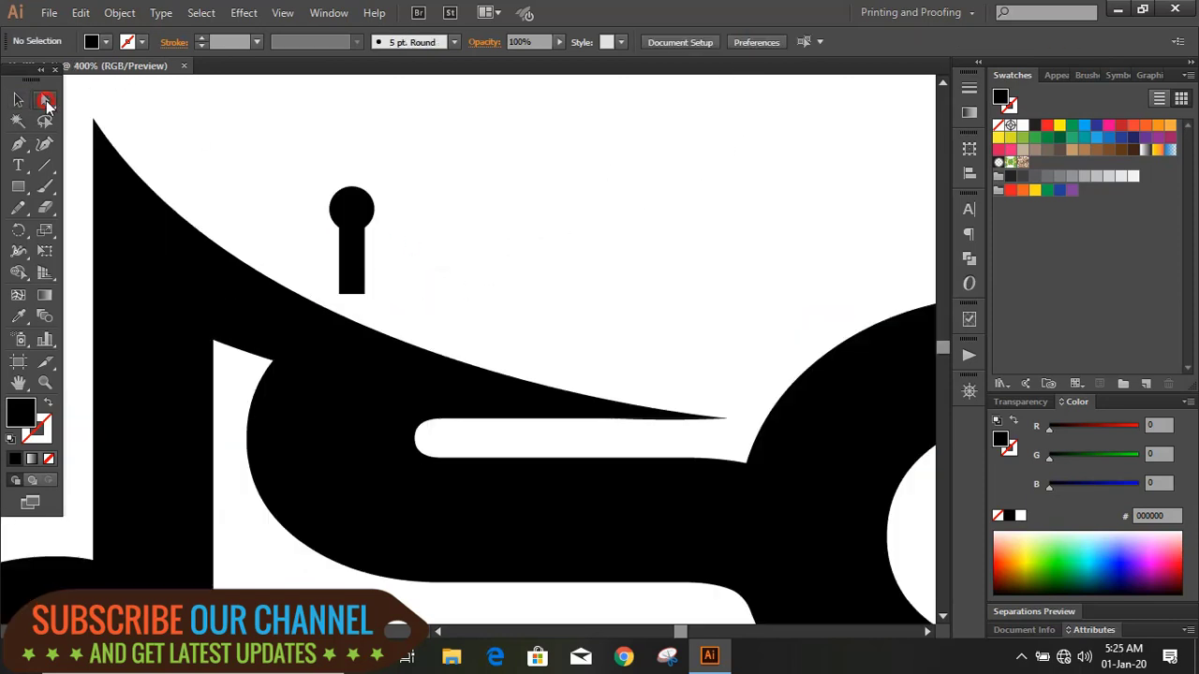
pyautogui.click(365, 296)
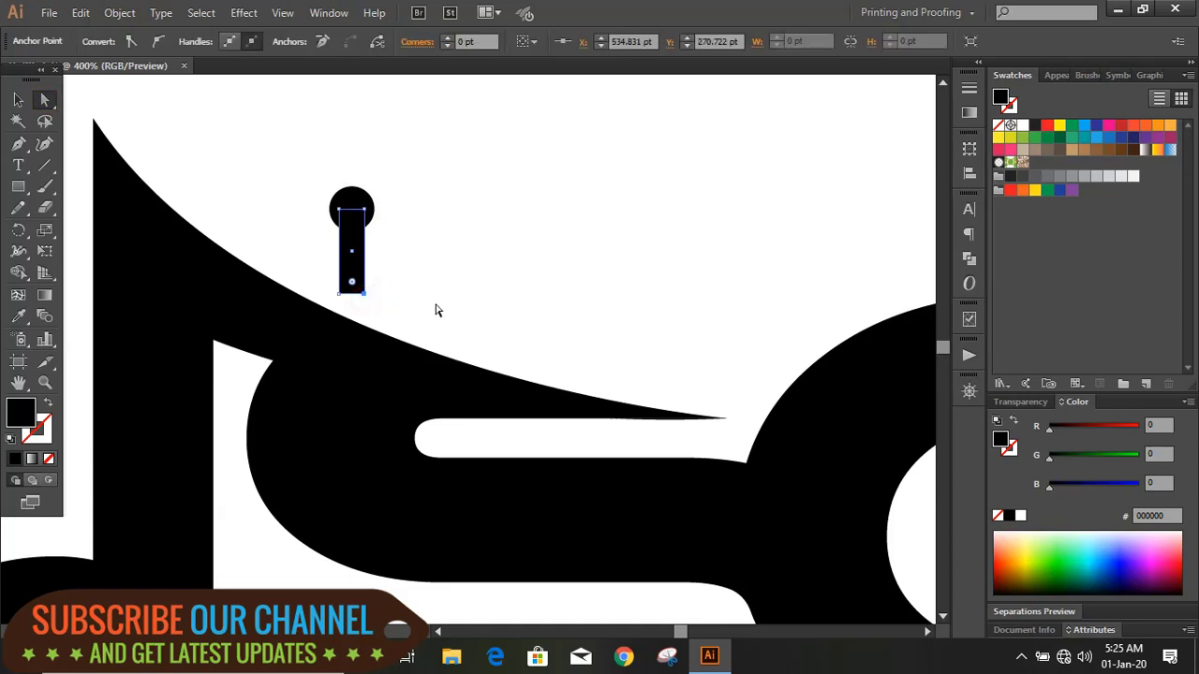
pyautogui.press('Left')
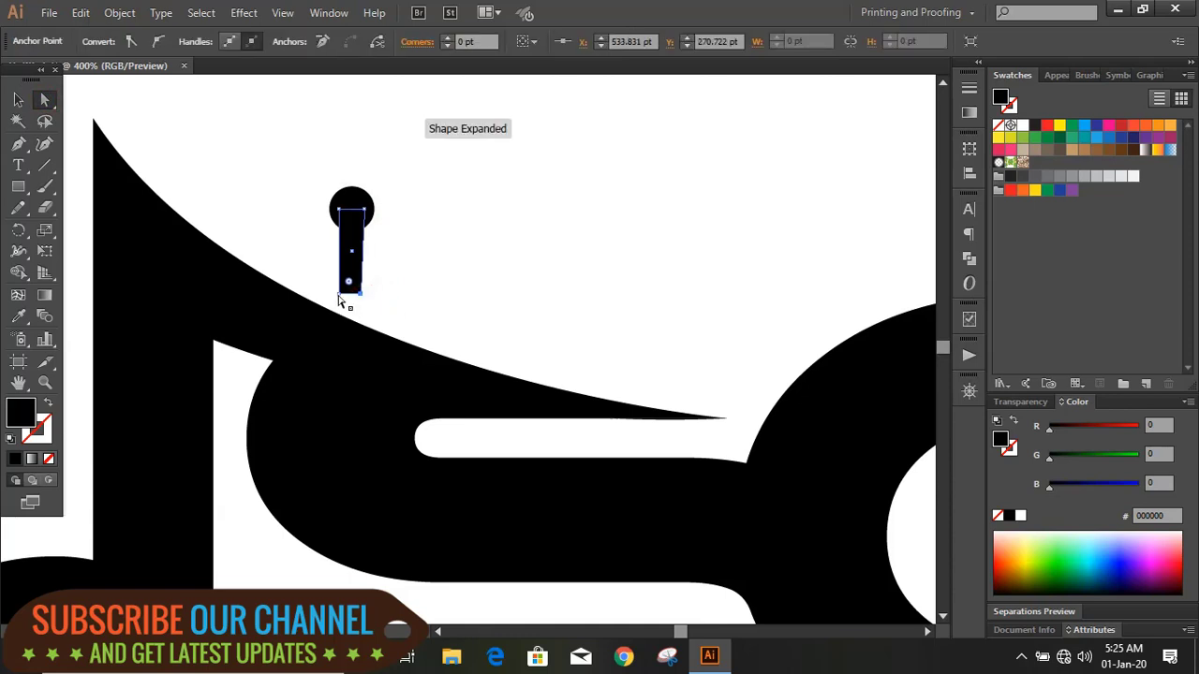
pyautogui.click(339, 293)
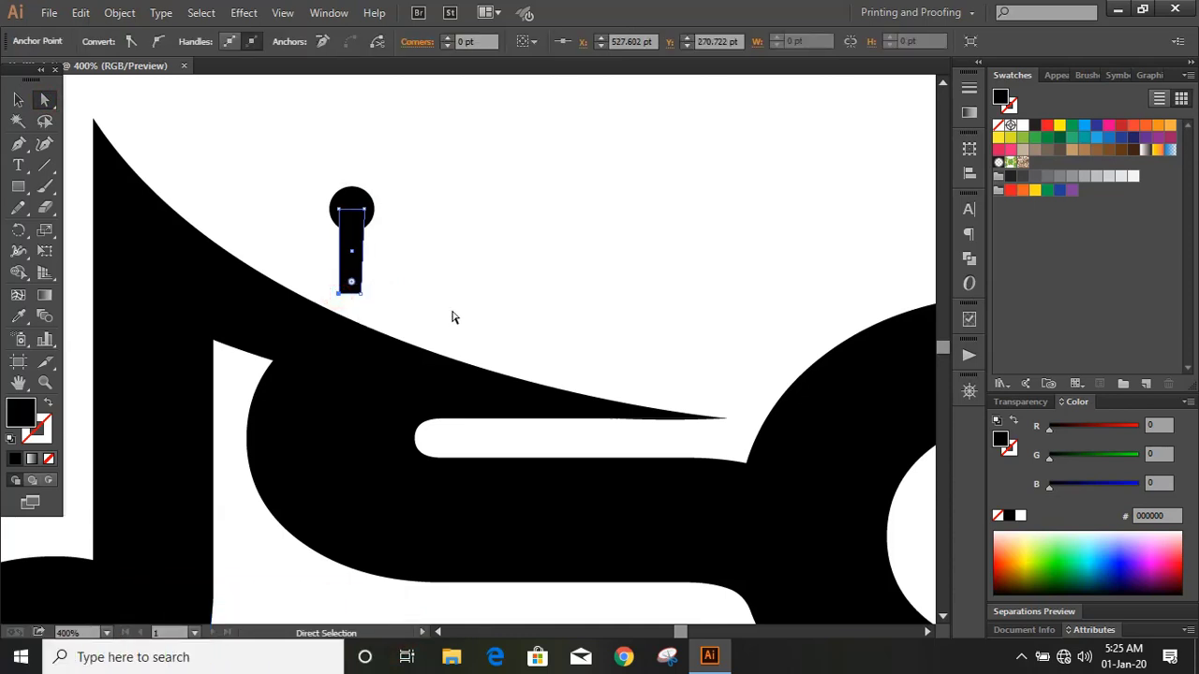
pyautogui.click(360, 294)
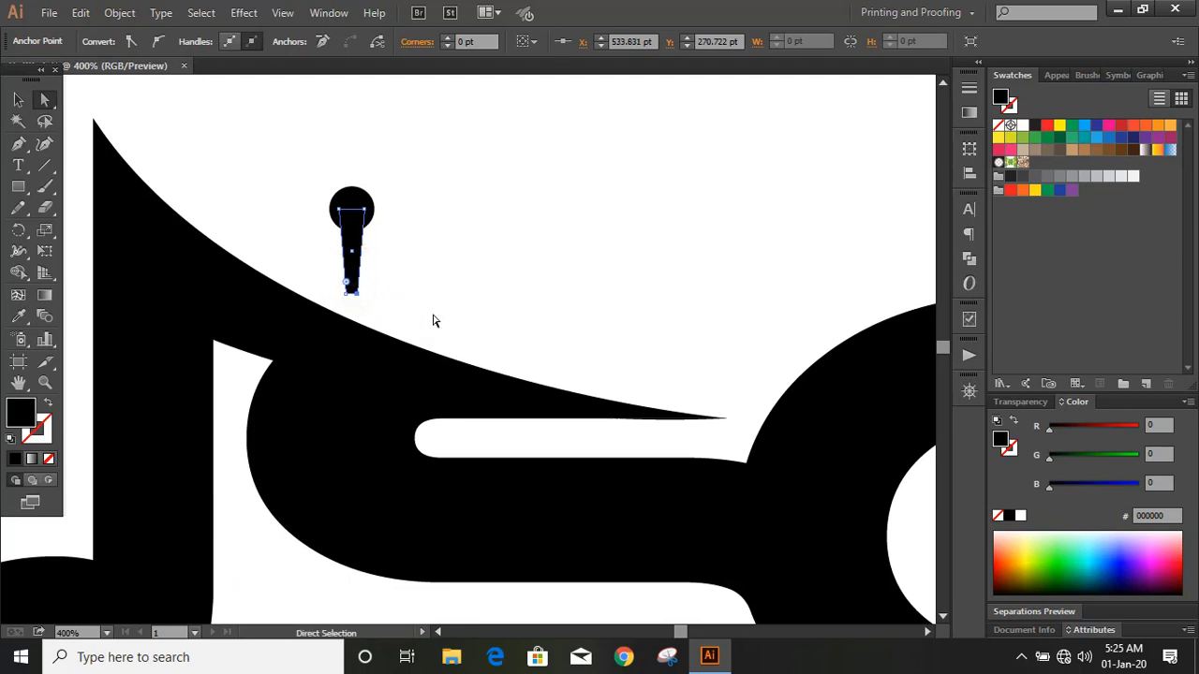
# Unite the circle and stem into one pin, then place copies along the note's tail
pyautogui.click(18, 99)
pyautogui.click(249, 148)
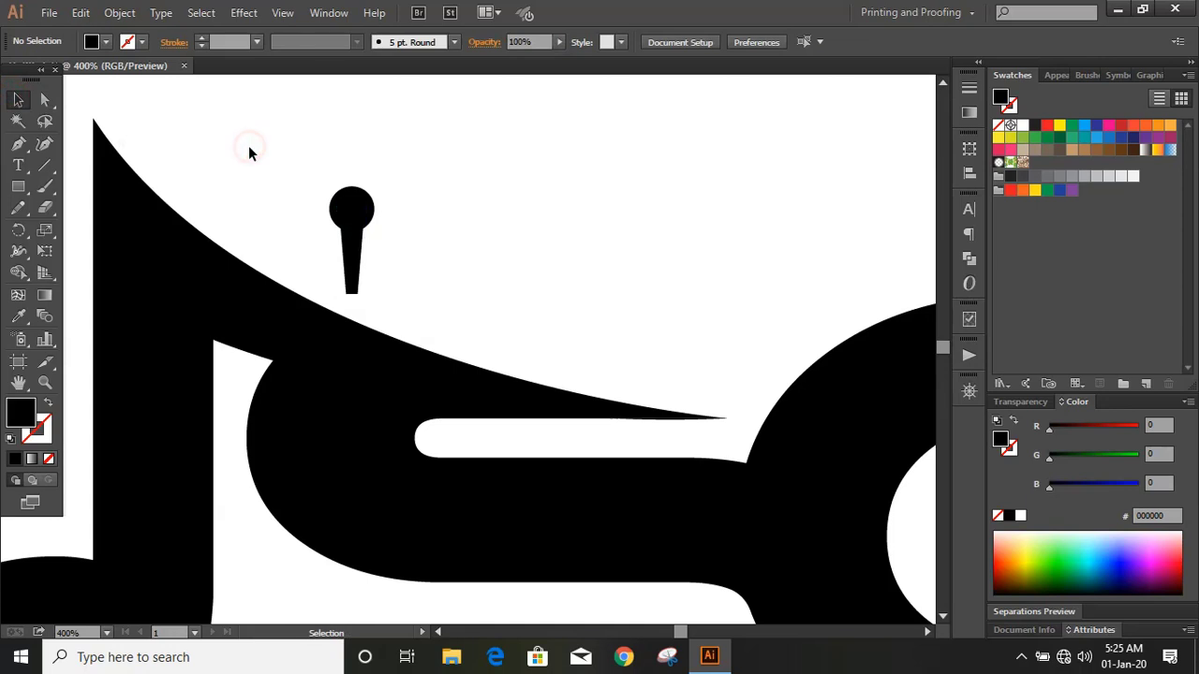
pyautogui.moveTo(298, 151); pyautogui.dragTo(379, 266)
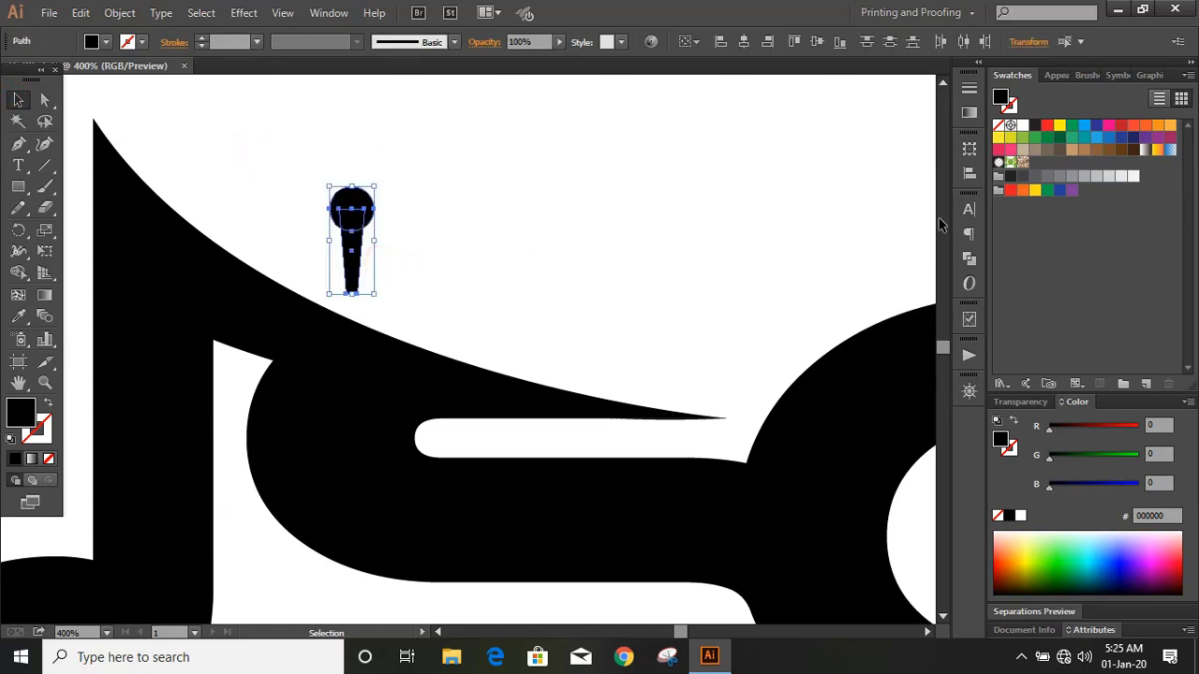
pyautogui.click(970, 258)
pyautogui.click(764, 235)
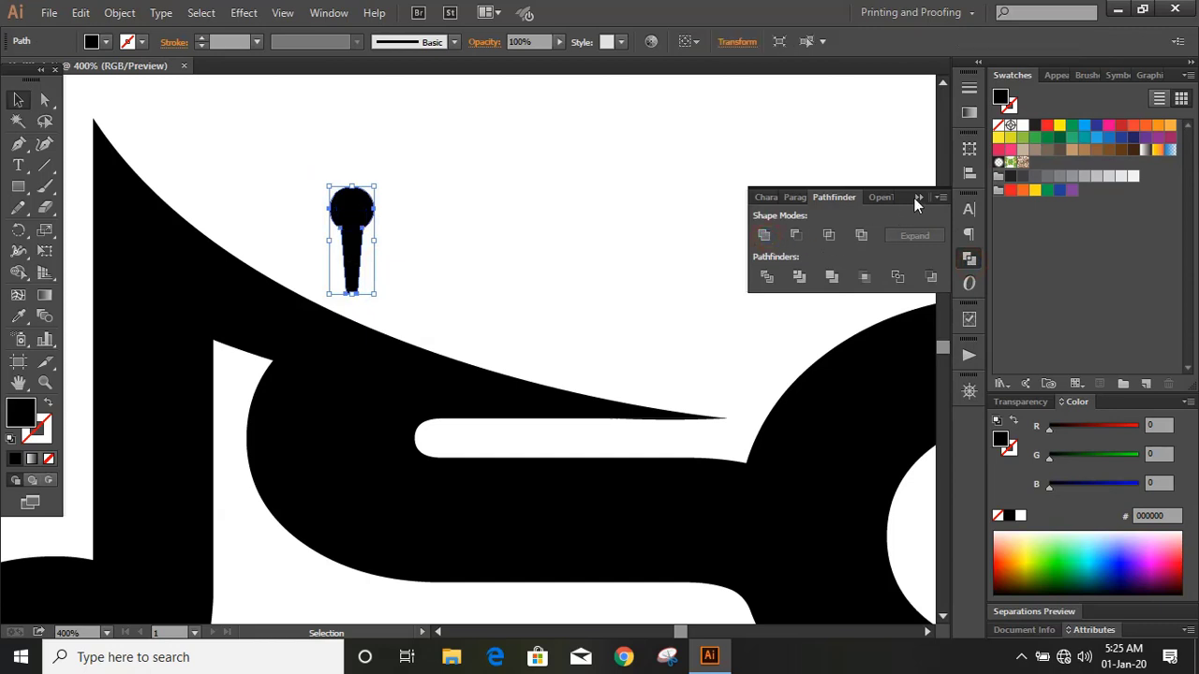
pyautogui.click(919, 198)
pyautogui.click(525, 254)
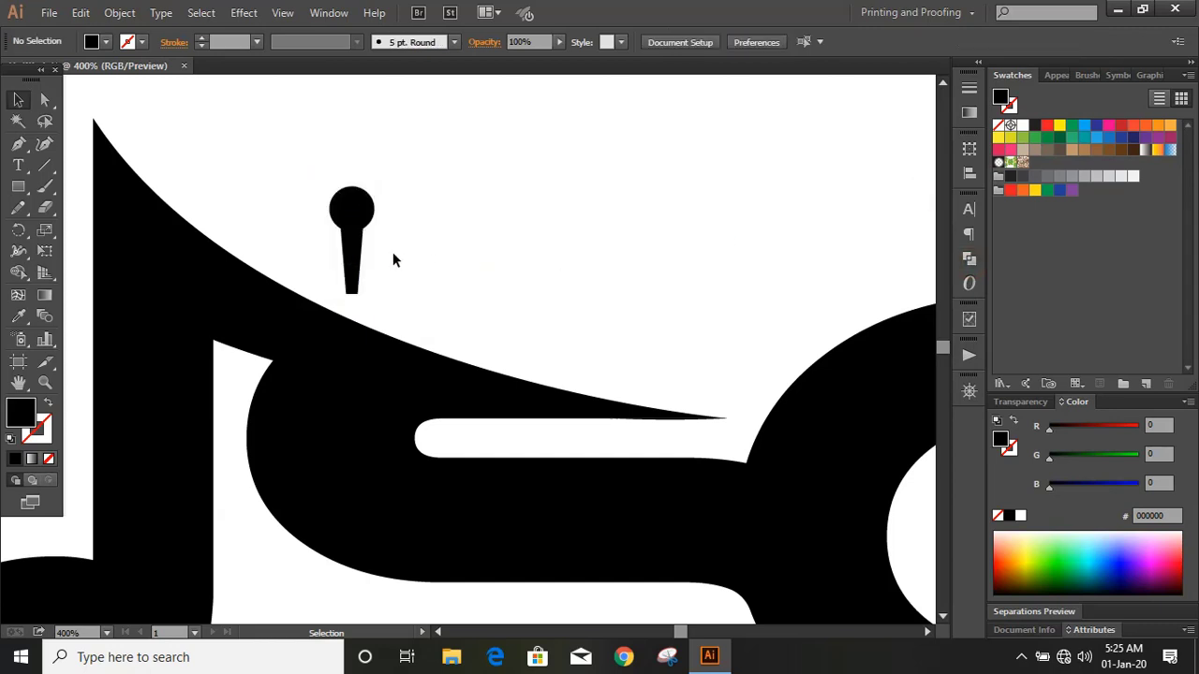
pyautogui.moveTo(360, 249); pyautogui.dragTo(345, 262)
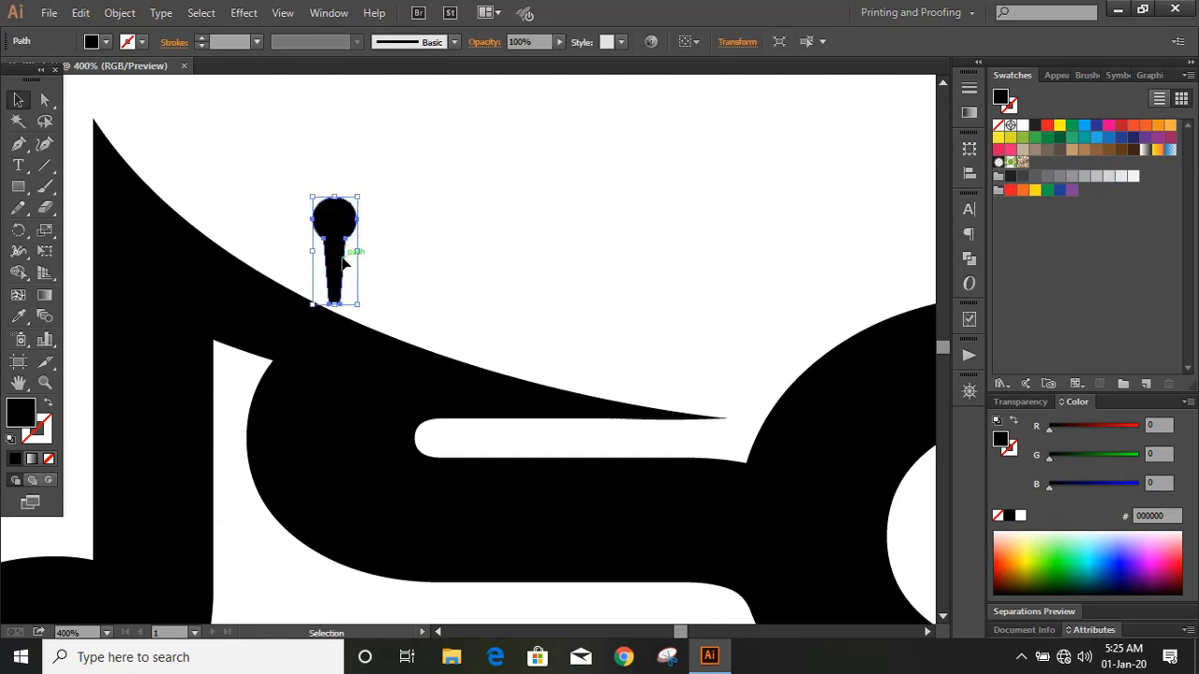
pyautogui.moveTo(343, 261); pyautogui.dragTo(467, 310)
# Draw a thin Pen curve from just above the note's tail to its tip
pyautogui.click(586, 267)
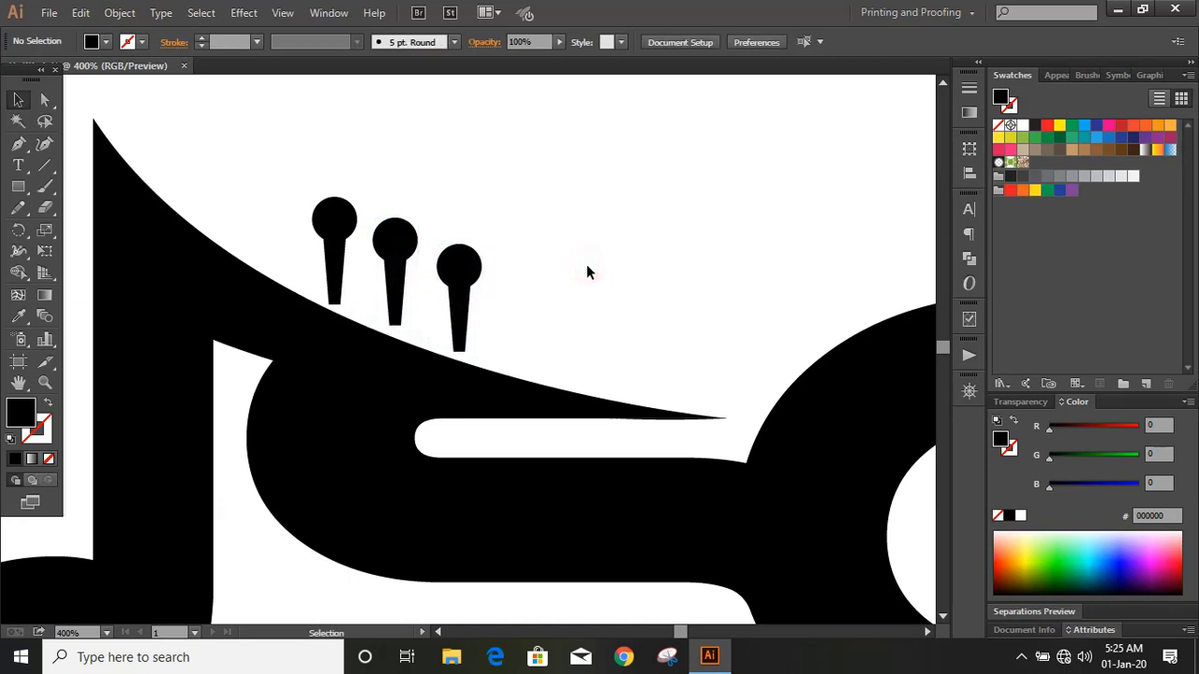
pyautogui.hotkey('ctrl', '-')
pyautogui.click(17, 144)
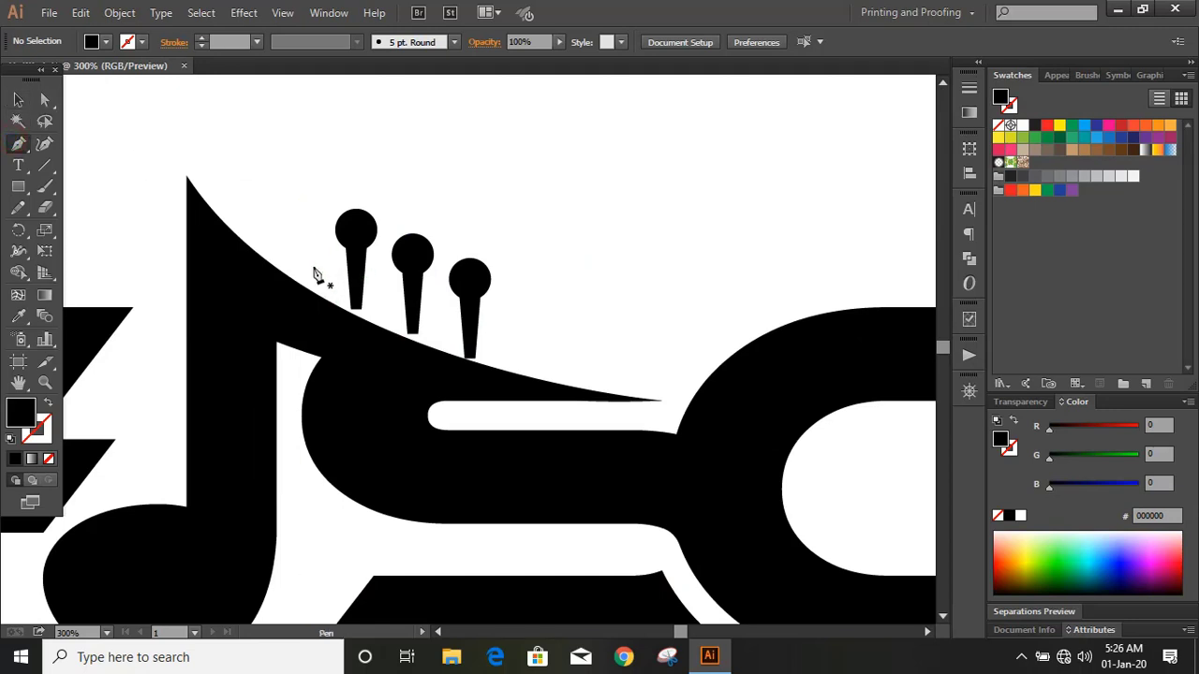
pyautogui.click(315, 270)
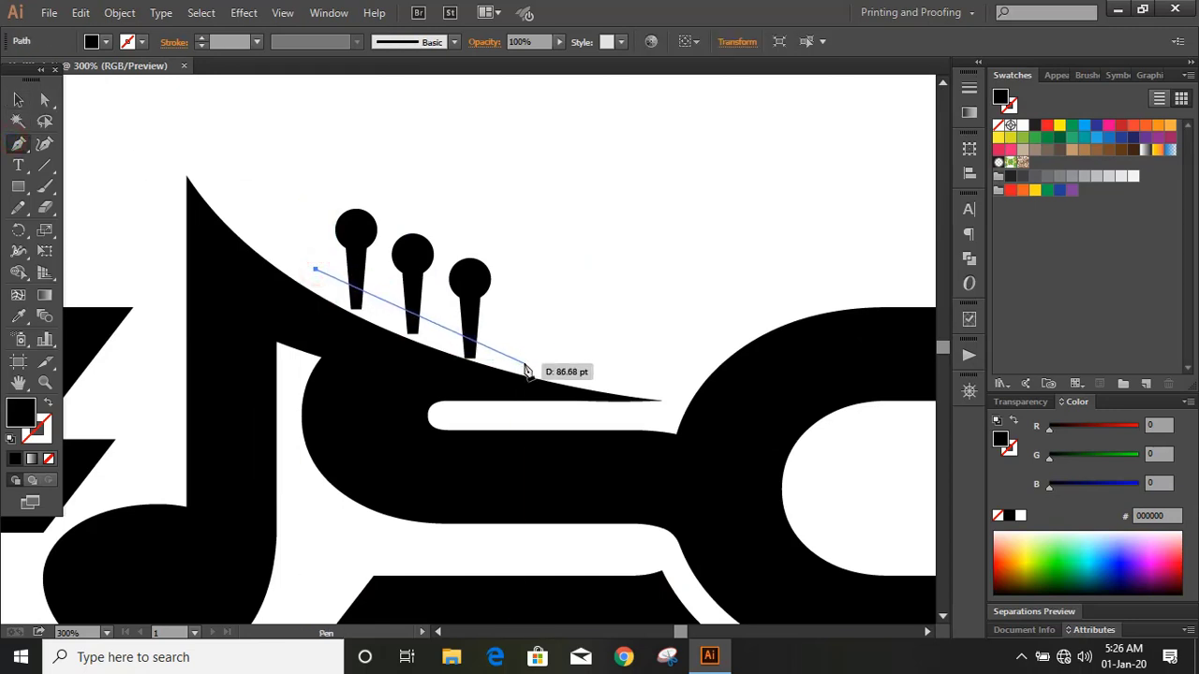
pyautogui.moveTo(534, 358); pyautogui.dragTo(663, 374)
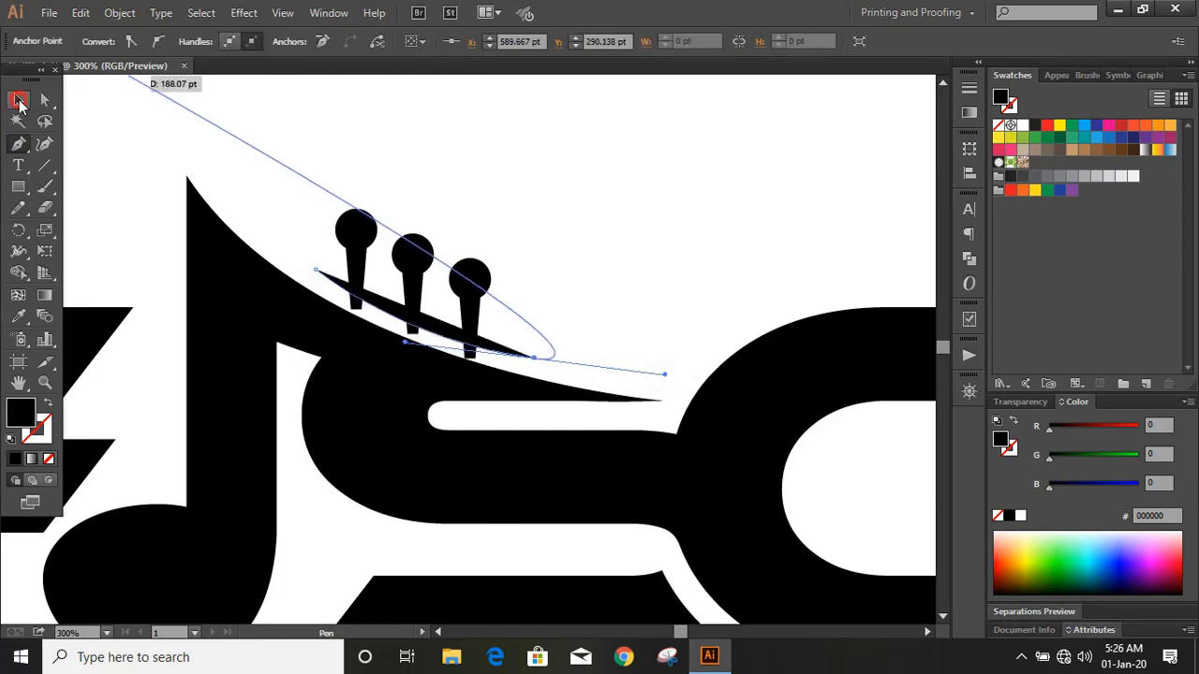
pyautogui.click(19, 101)
# Select the three pins and the curve and merge them with Shape Builder, then fit the view
pyautogui.keyDown('shift'); pyautogui.click(410, 248); pyautogui.keyUp('shift')
pyautogui.keyDown('shift'); pyautogui.click(471, 272); pyautogui.keyUp('shift')
pyautogui.keyDown('shift'); pyautogui.click(363, 229); pyautogui.keyUp('shift')
pyautogui.click(19, 272)
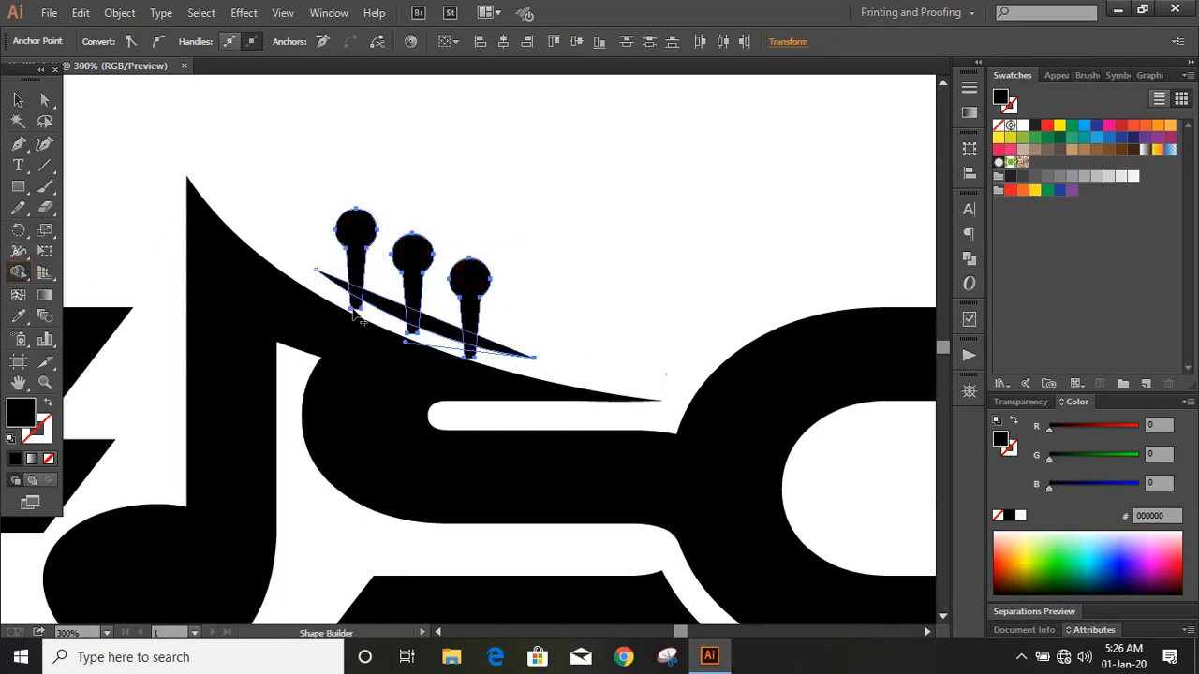
pyautogui.moveTo(353, 309); pyautogui.dragTo(485, 363)
pyautogui.click(18, 100)
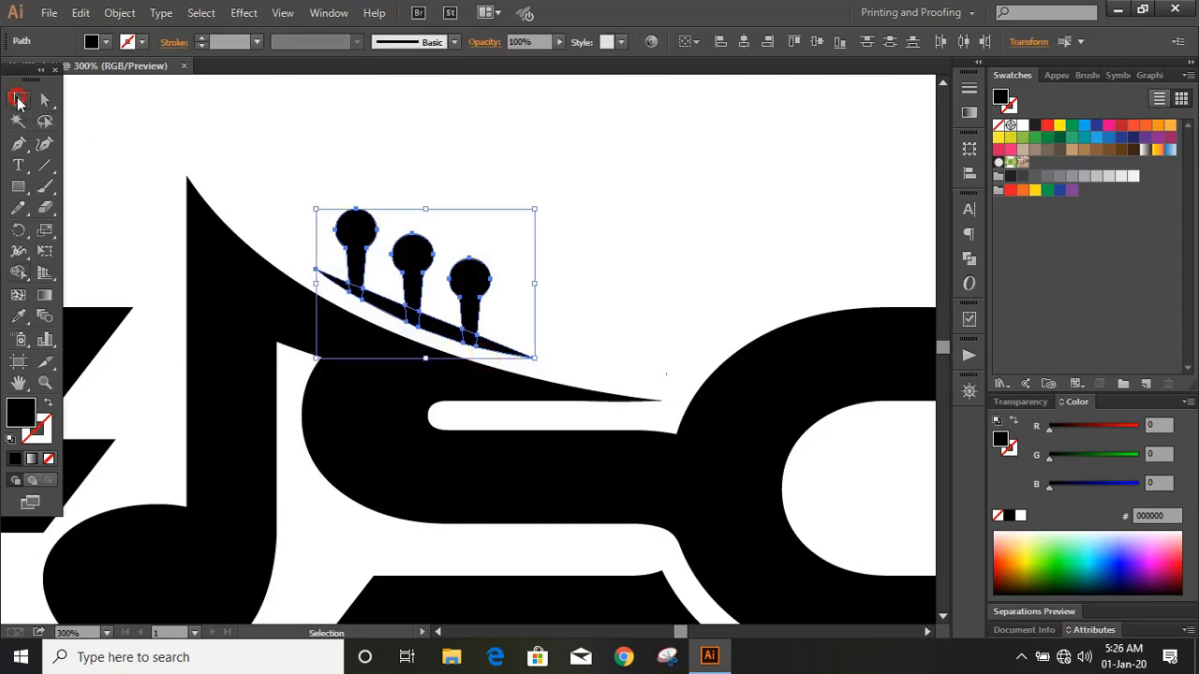
pyautogui.click(563, 223)
pyautogui.hotkey('ctrl', '1')
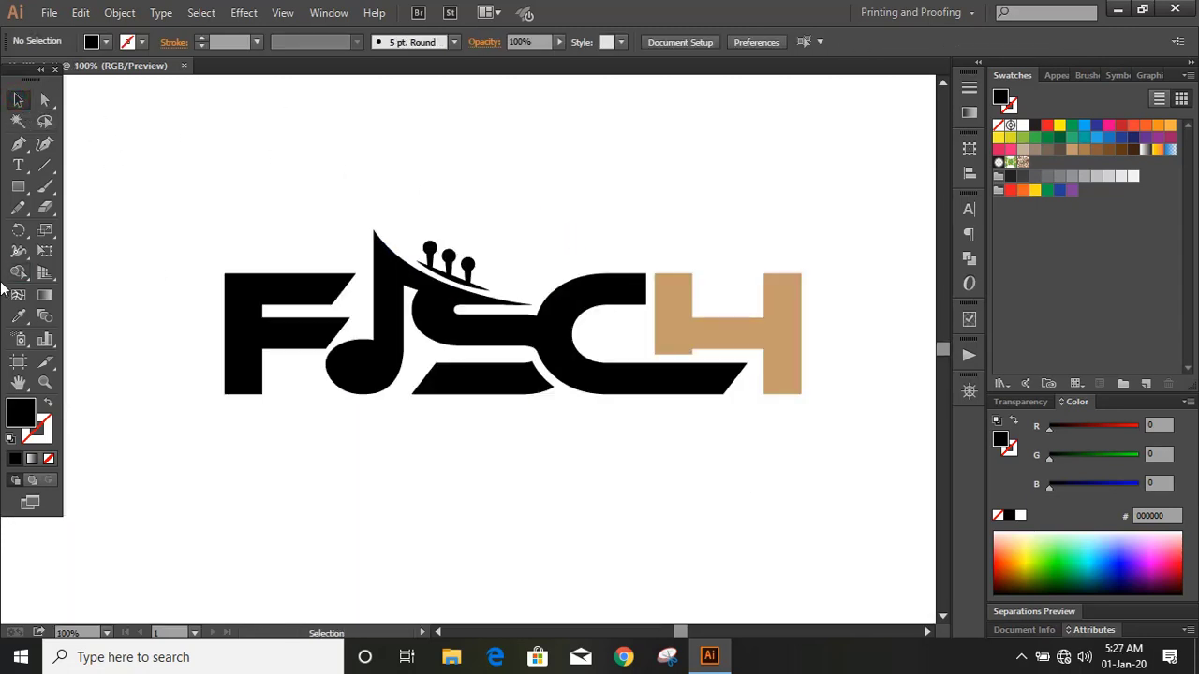
# Type the word PRODUCTIONS and scale the text up
pyautogui.click(18, 165)
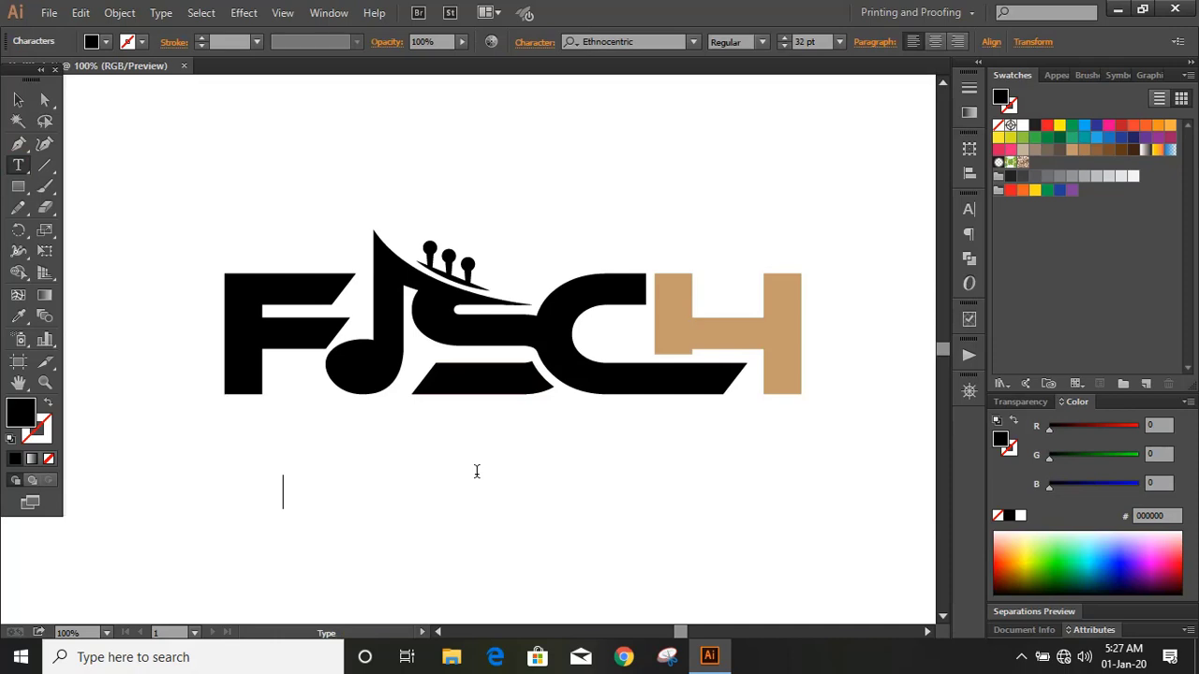
pyautogui.write('PRODUCTIONS')
pyautogui.click(18, 100)
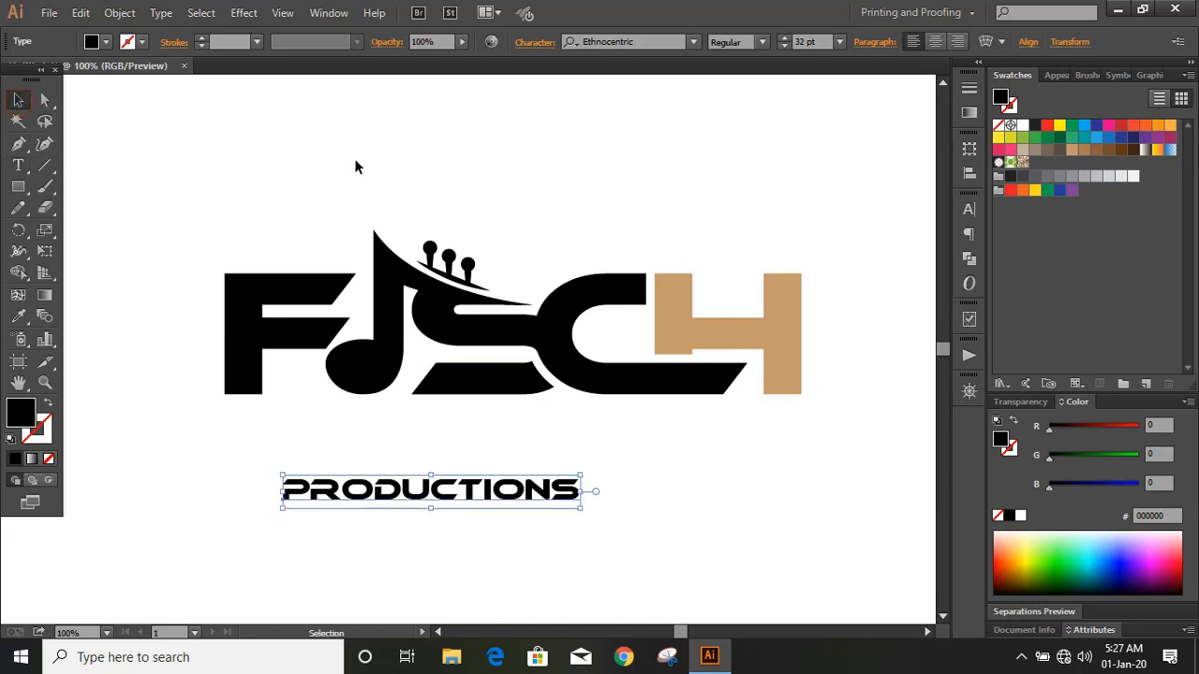
pyautogui.moveTo(580, 509); pyautogui.dragTo(654, 545)
# Set PRODUCTIONS in Oswald Regular and move it directly beneath the FISCH logo
pyautogui.click(562, 47)
pyautogui.write('OSW')
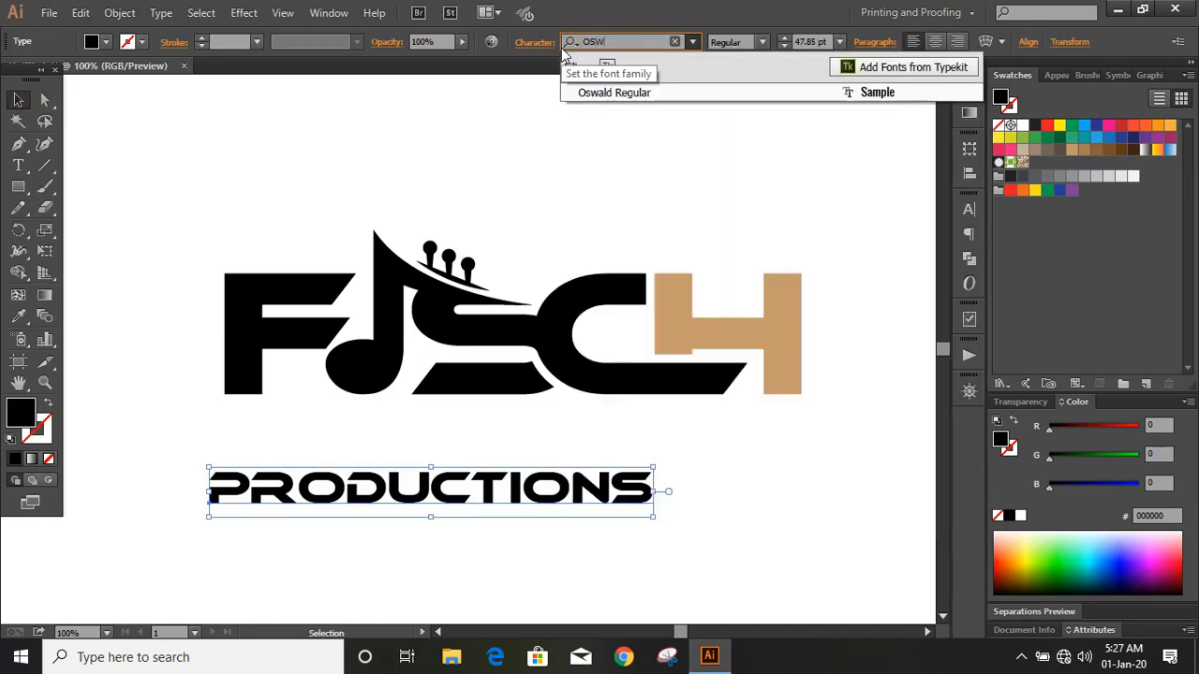
pyautogui.click(669, 93)
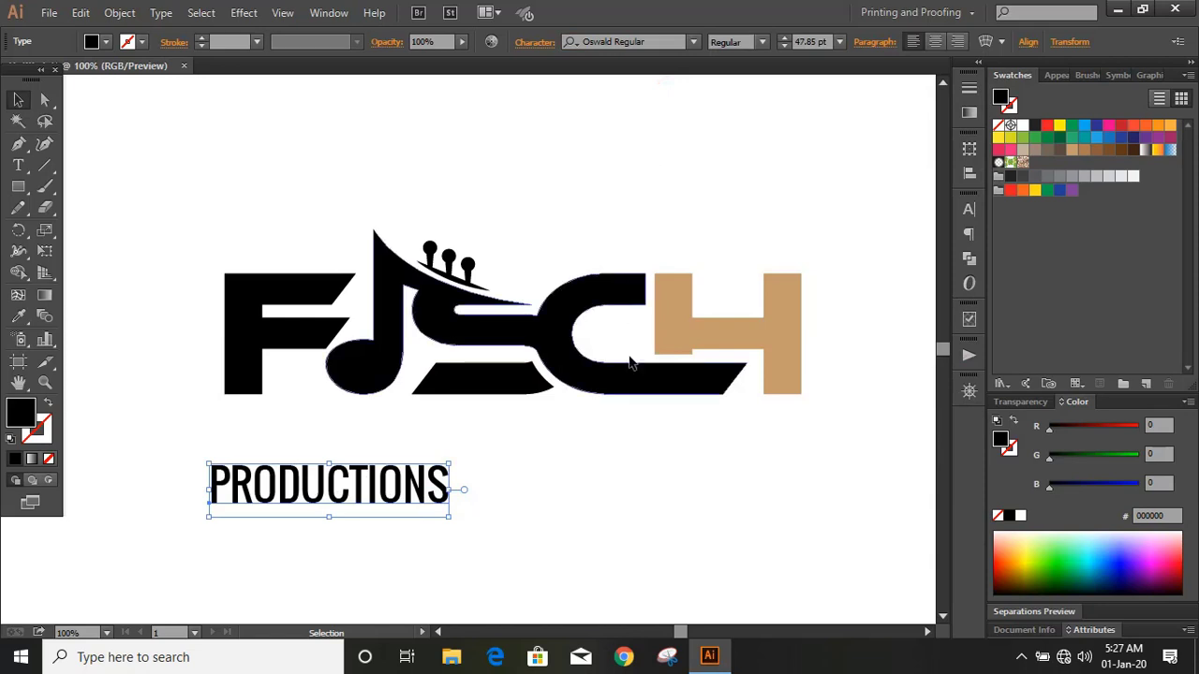
pyautogui.moveTo(415, 500); pyautogui.dragTo(430, 447)
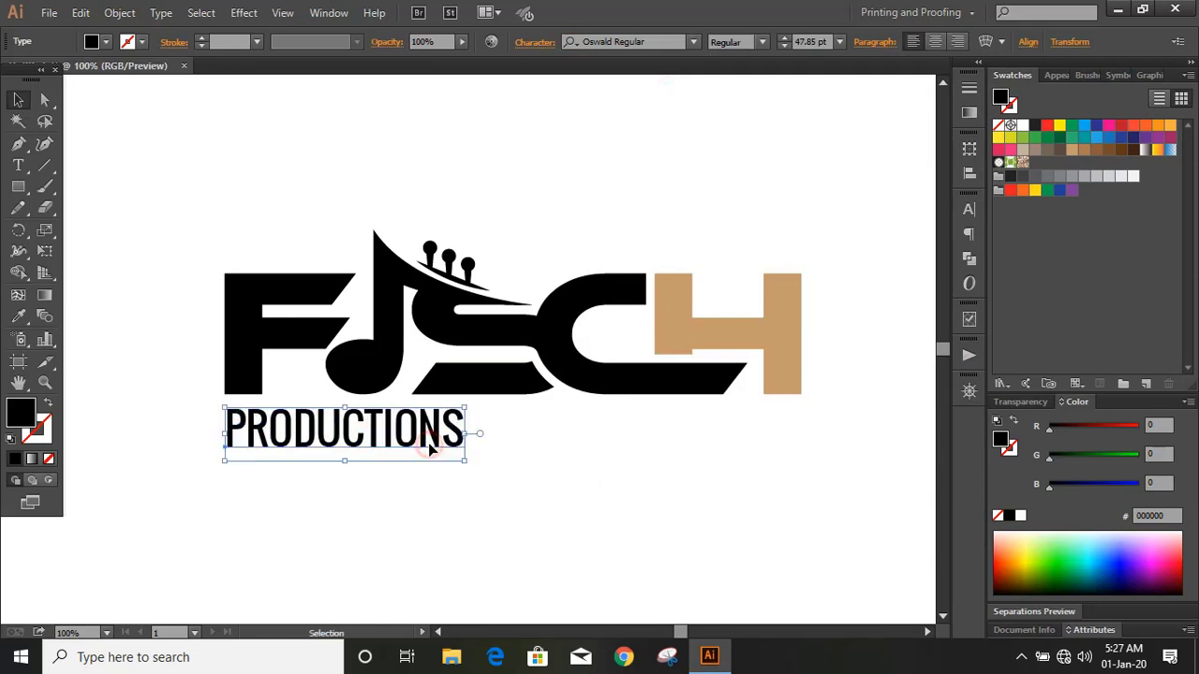
pyautogui.click(970, 217)
pyautogui.click(876, 322)
# Increase PRODUCTIONS tracking step by step through 500, 600, 700 to 800
pyautogui.write('500')
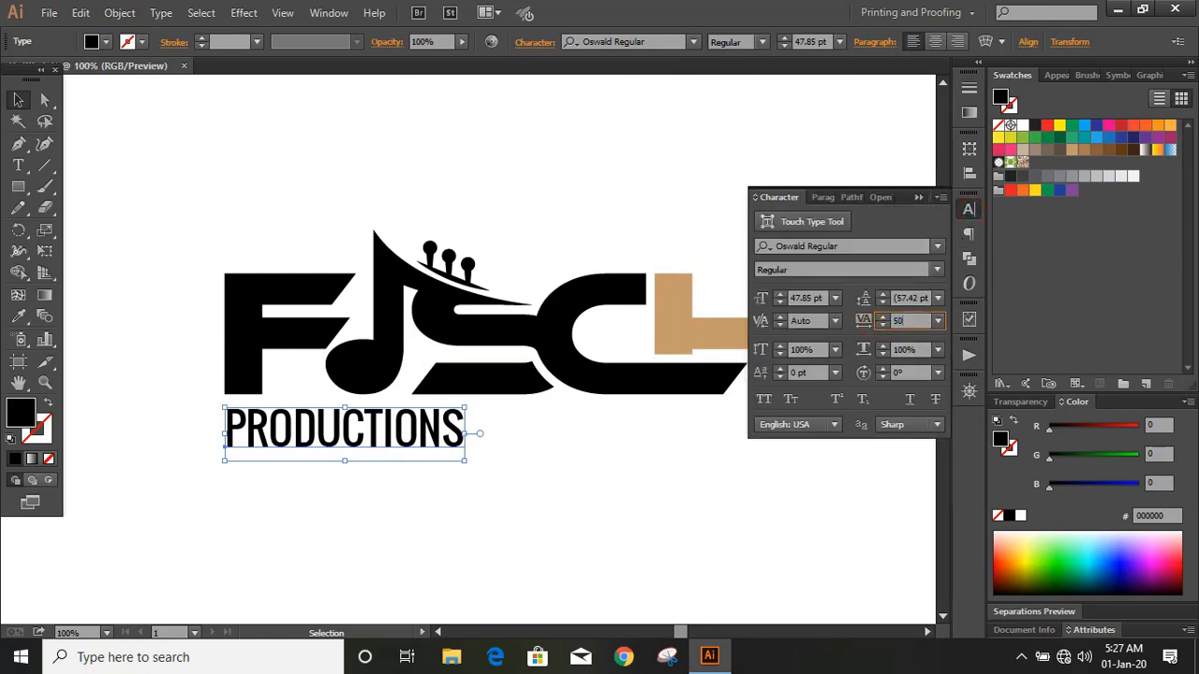
pyautogui.press('Return')
pyautogui.click(899, 320)
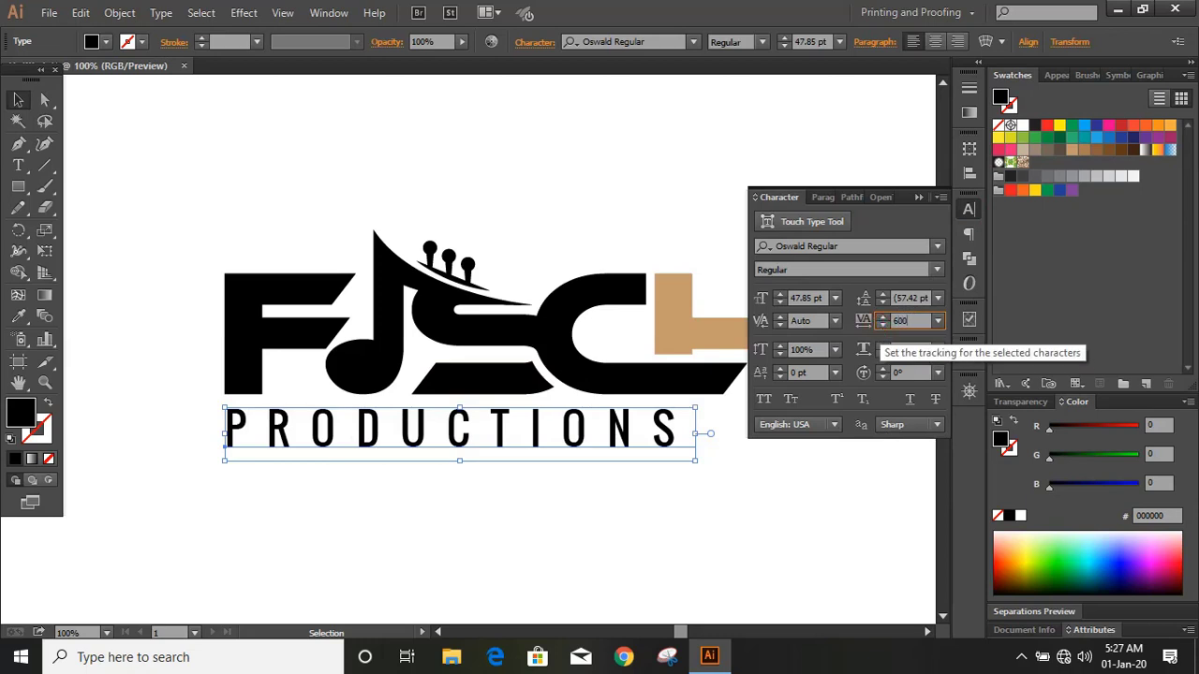
pyautogui.press('Return')
pyautogui.click(882, 325)
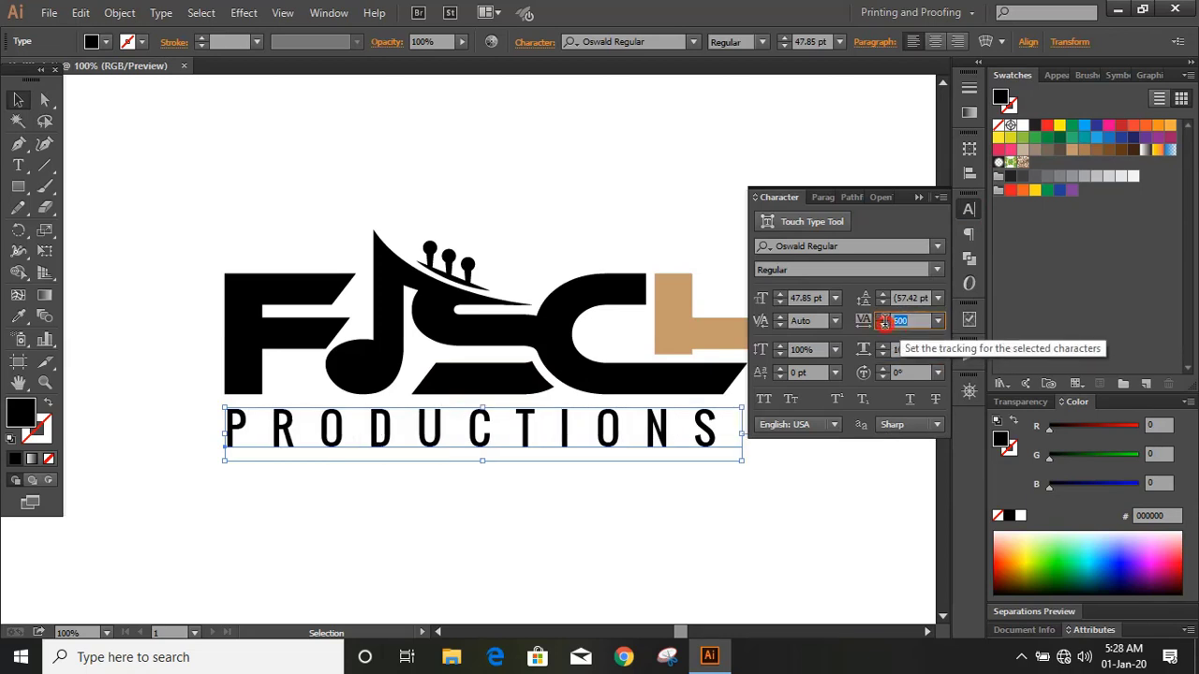
pyautogui.write('700')
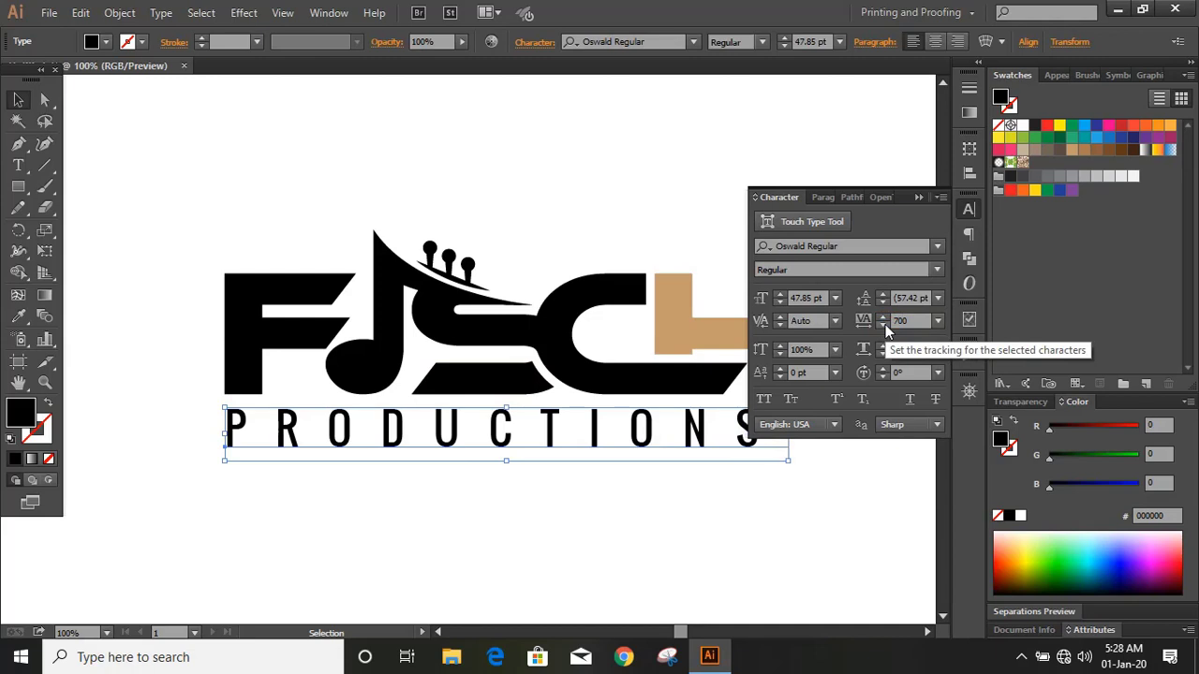
pyautogui.press('Return')
pyautogui.scroll(-1, 647, 421)
pyautogui.scroll(3, 637, 429)
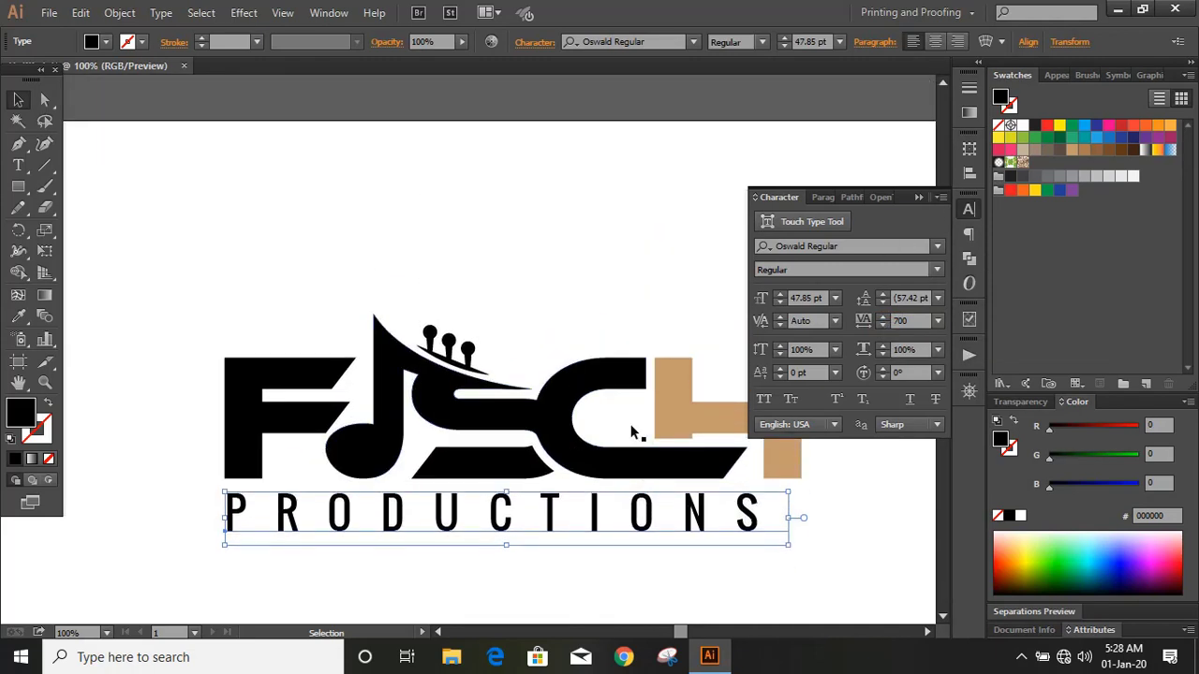
pyautogui.moveTo(921, 319); pyautogui.dragTo(870, 339)
pyautogui.press('Return')
# Scale the PRODUCTIONS text box to span the full width of the logo
pyautogui.moveTo(836, 496); pyautogui.dragTo(843, 491)
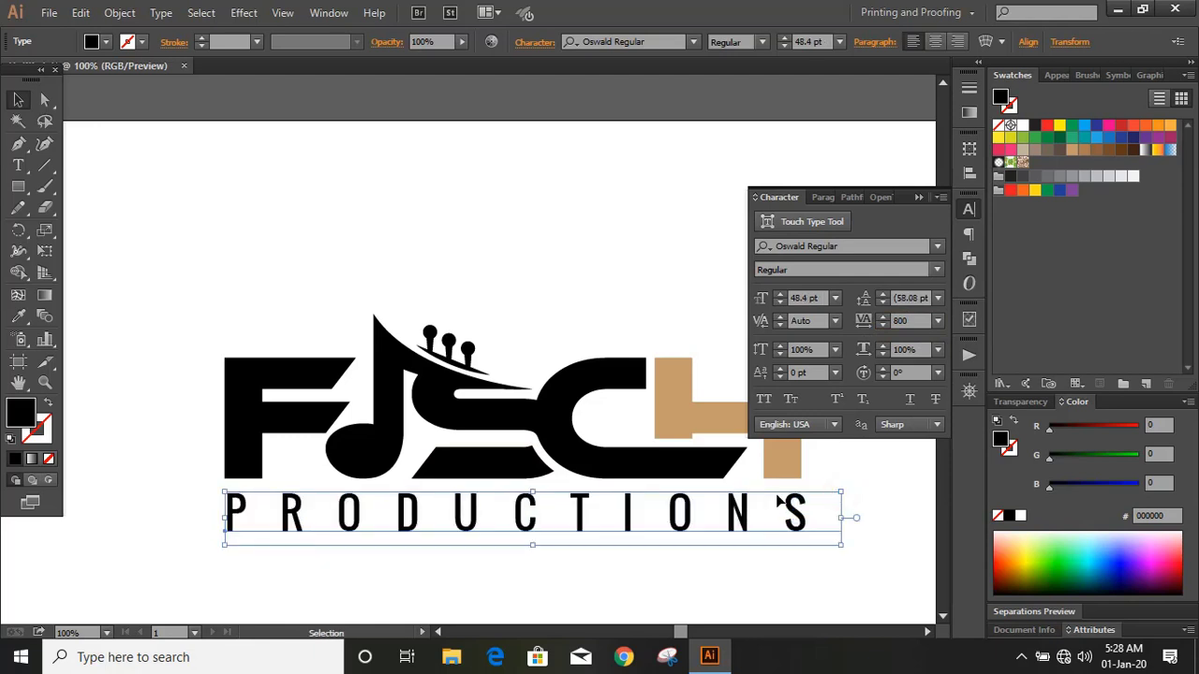
pyautogui.moveTo(225, 494); pyautogui.dragTo(219, 488)
pyautogui.click(181, 521)
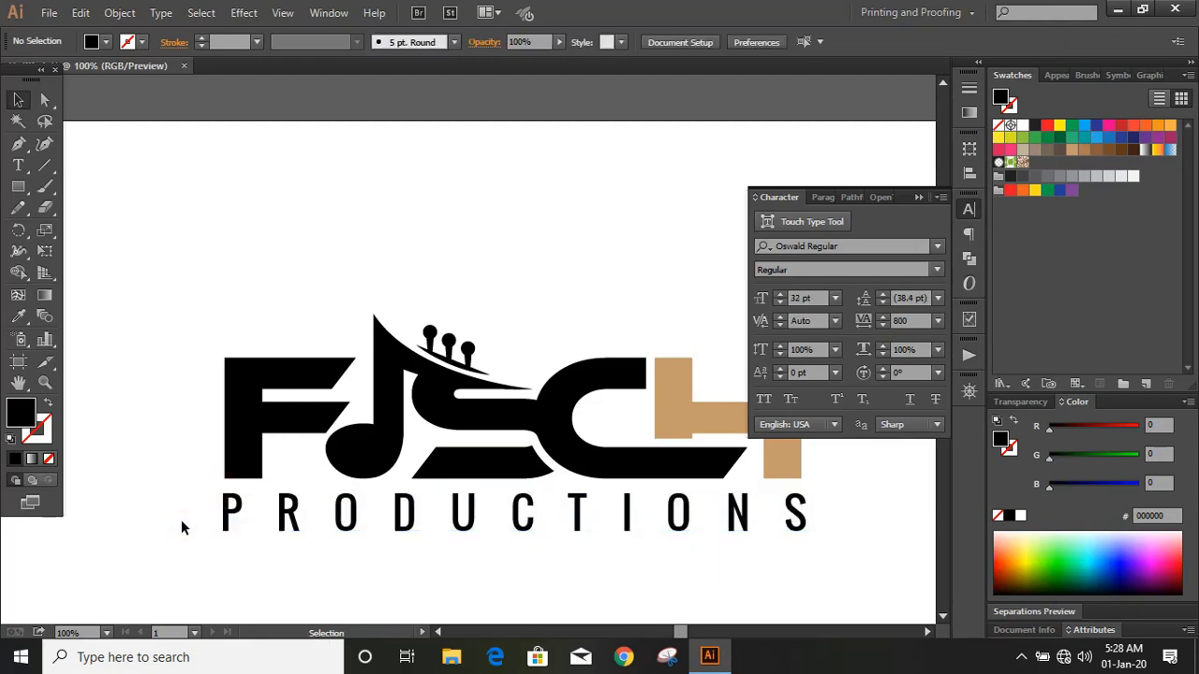
pyautogui.click(415, 527)
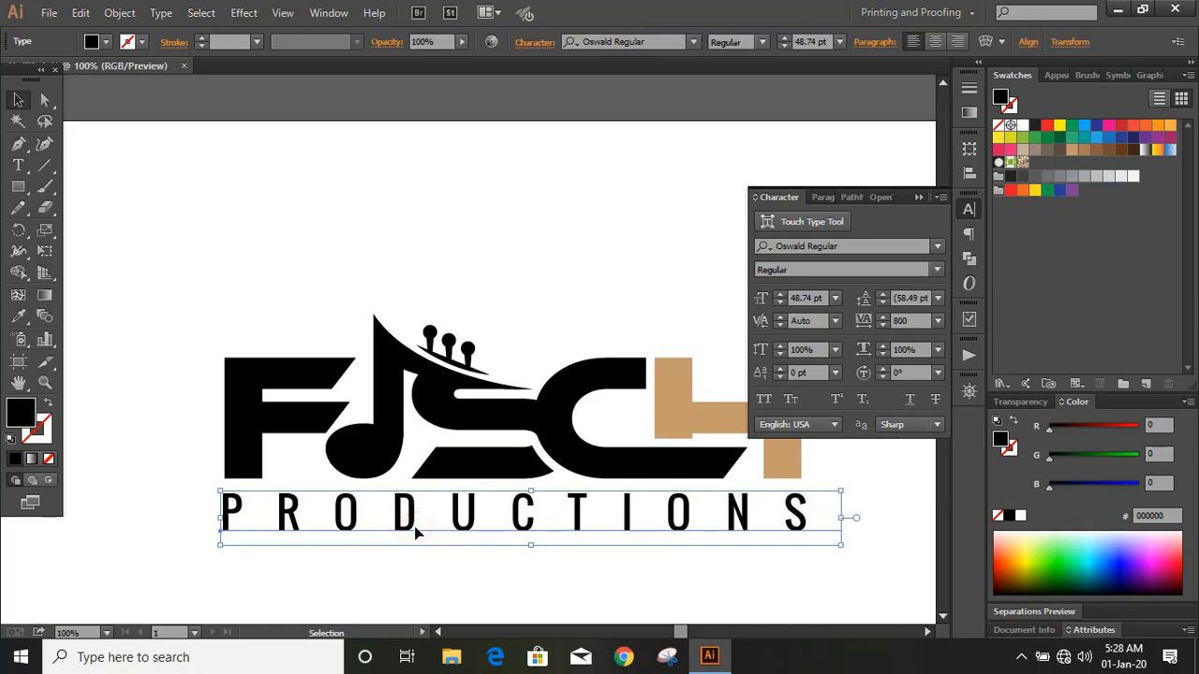
# Give PRODUCTIONS a 2 pt stroke and expand it twice into outlined shapes
pyautogui.click(200, 39)
pyautogui.click(201, 38)
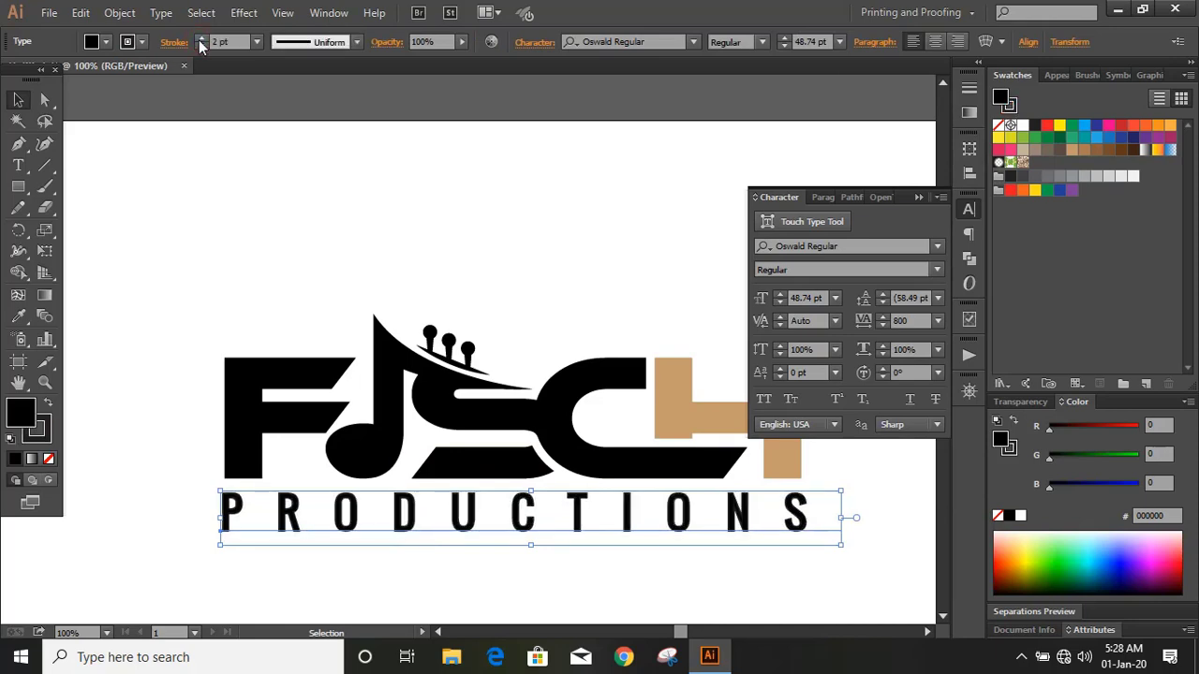
pyautogui.click(119, 12)
pyautogui.click(159, 200)
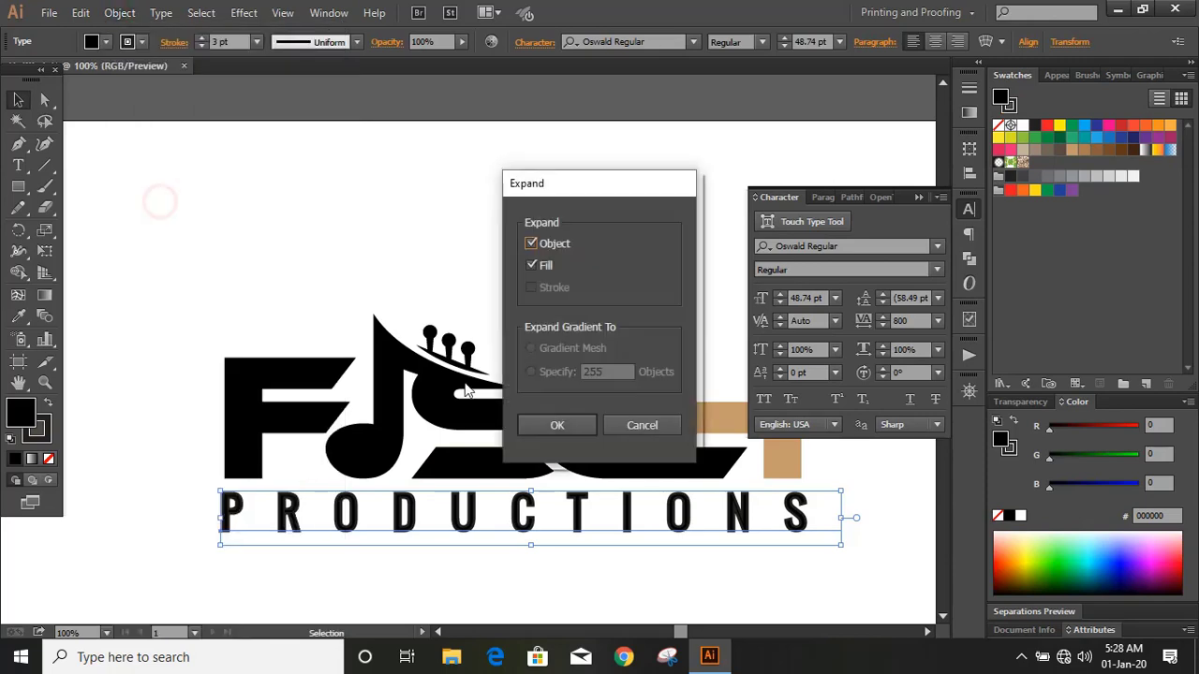
pyautogui.click(545, 423)
pyautogui.click(122, 13)
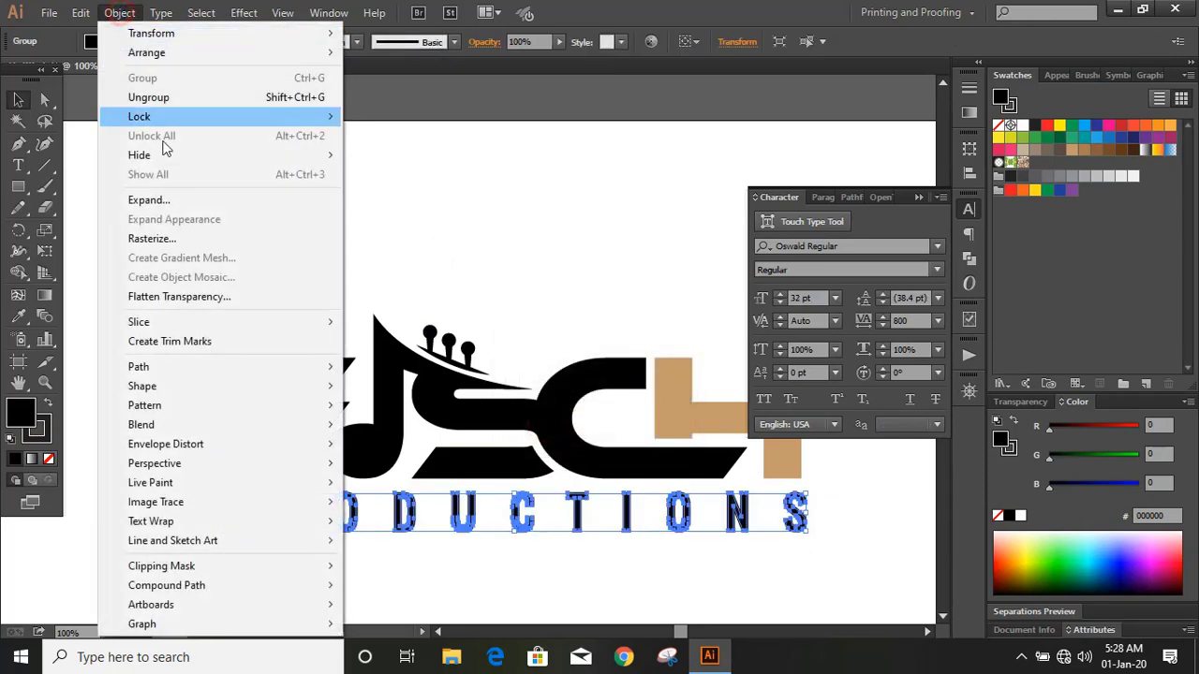
pyautogui.click(158, 198)
pyautogui.click(558, 433)
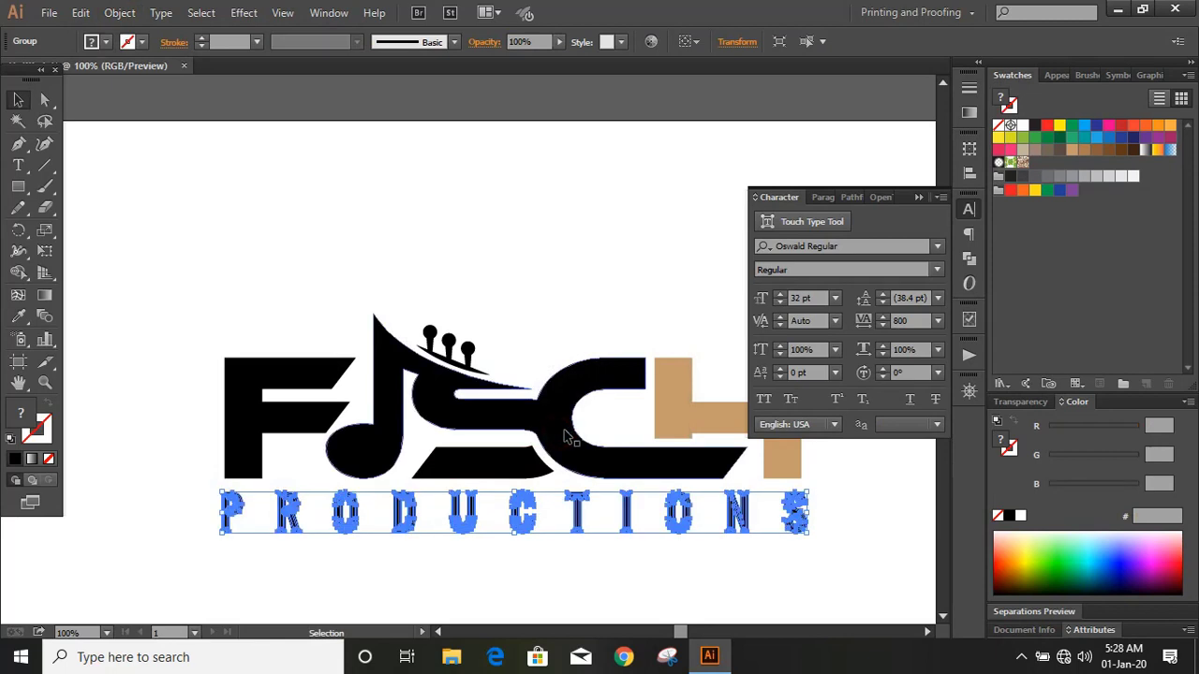
# Unite the outlined PRODUCTIONS letters into one shape with Pathfinder
pyautogui.click(919, 197)
pyautogui.click(970, 259)
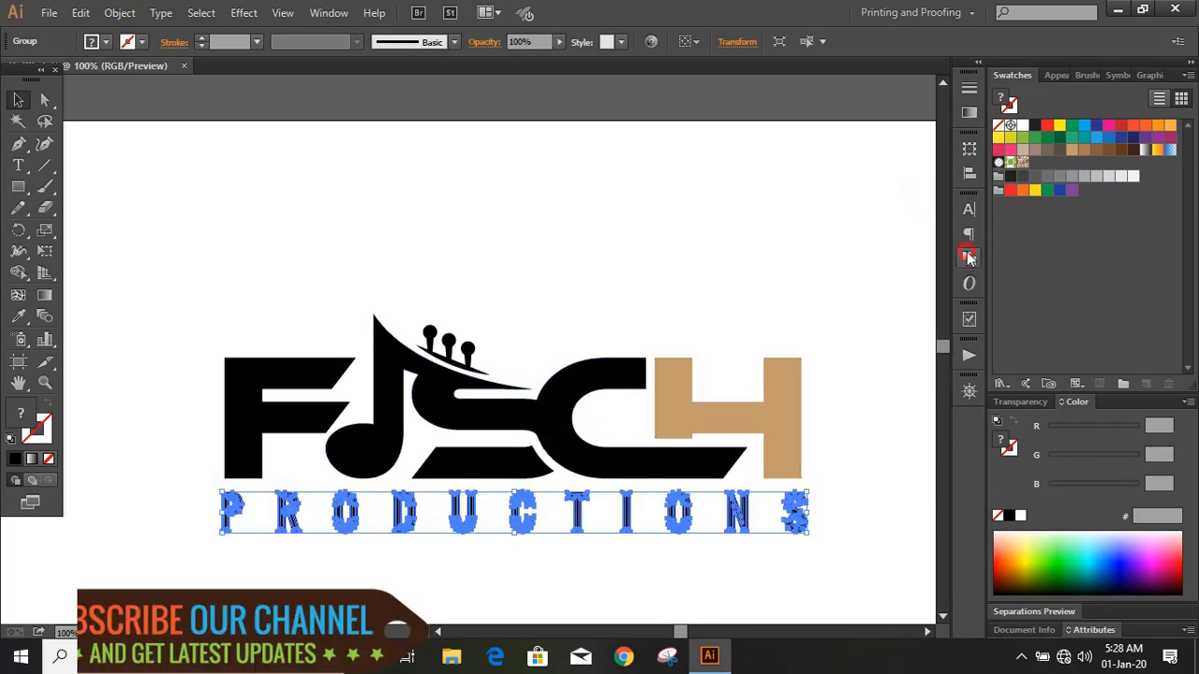
pyautogui.click(765, 235)
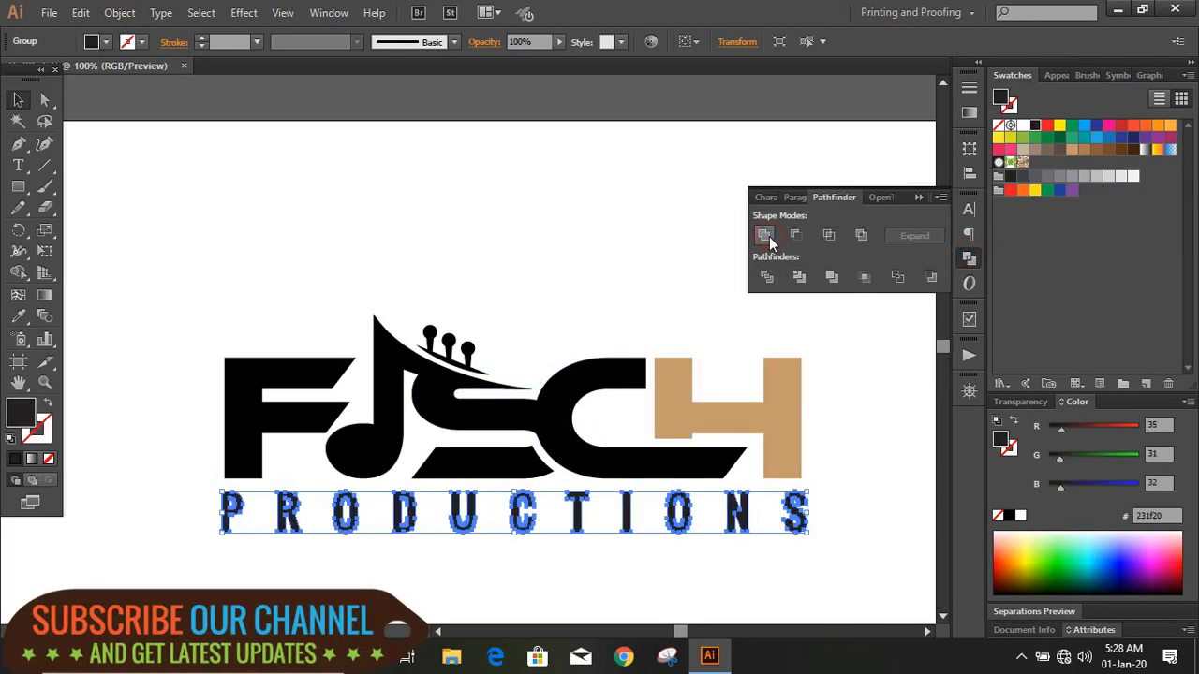
pyautogui.click(910, 199)
pyautogui.click(587, 277)
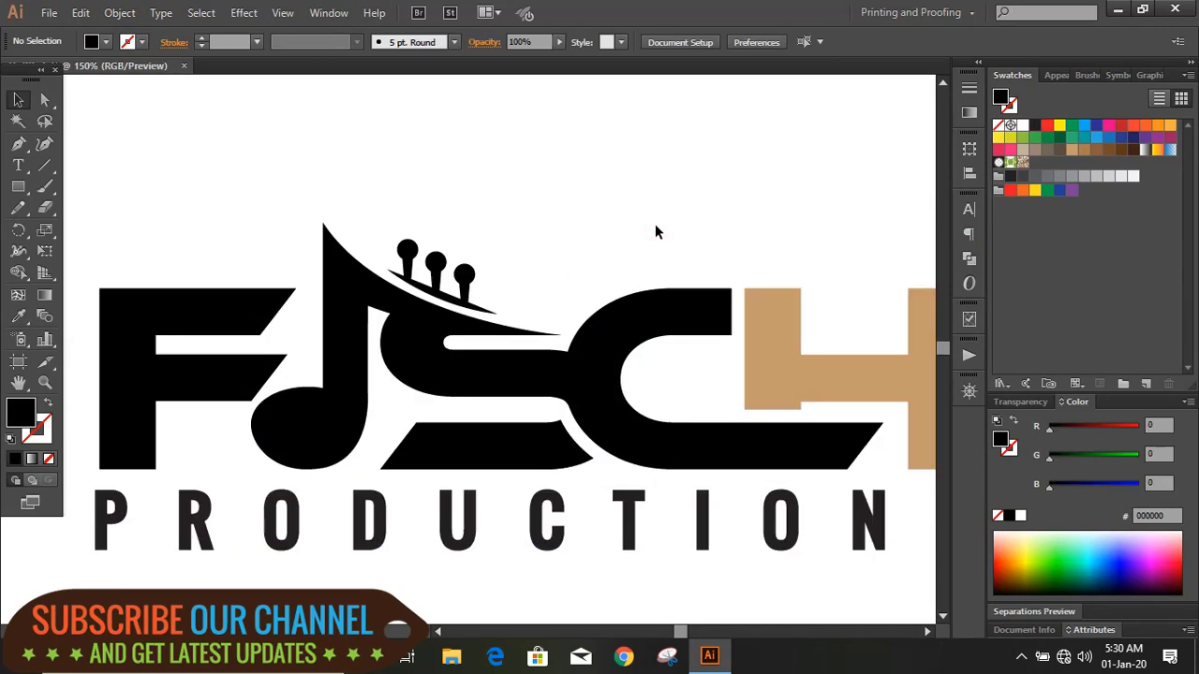
# Fill the H, the S's lower bar and the F with blue
pyautogui.click(779, 340)
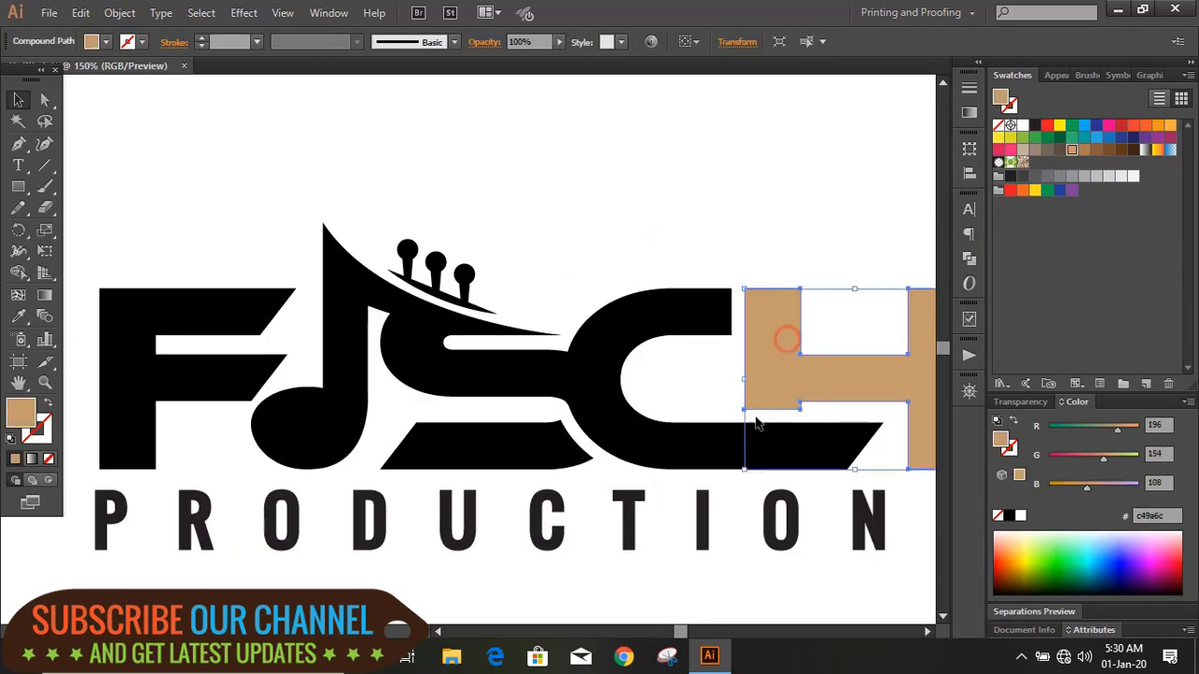
pyautogui.keyDown('shift'); pyautogui.click(570, 453); pyautogui.keyUp('shift')
pyautogui.keyDown('shift'); pyautogui.click(241, 377); pyautogui.keyUp('shift')
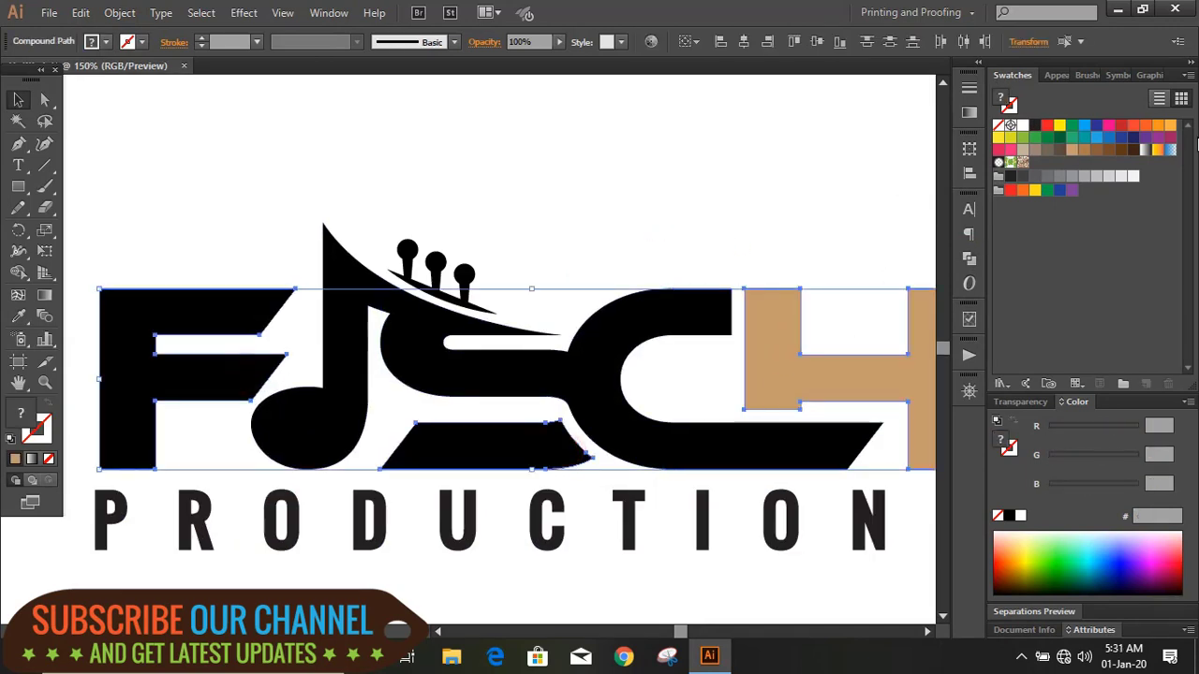
pyautogui.click(1105, 148)
pyautogui.click(631, 264)
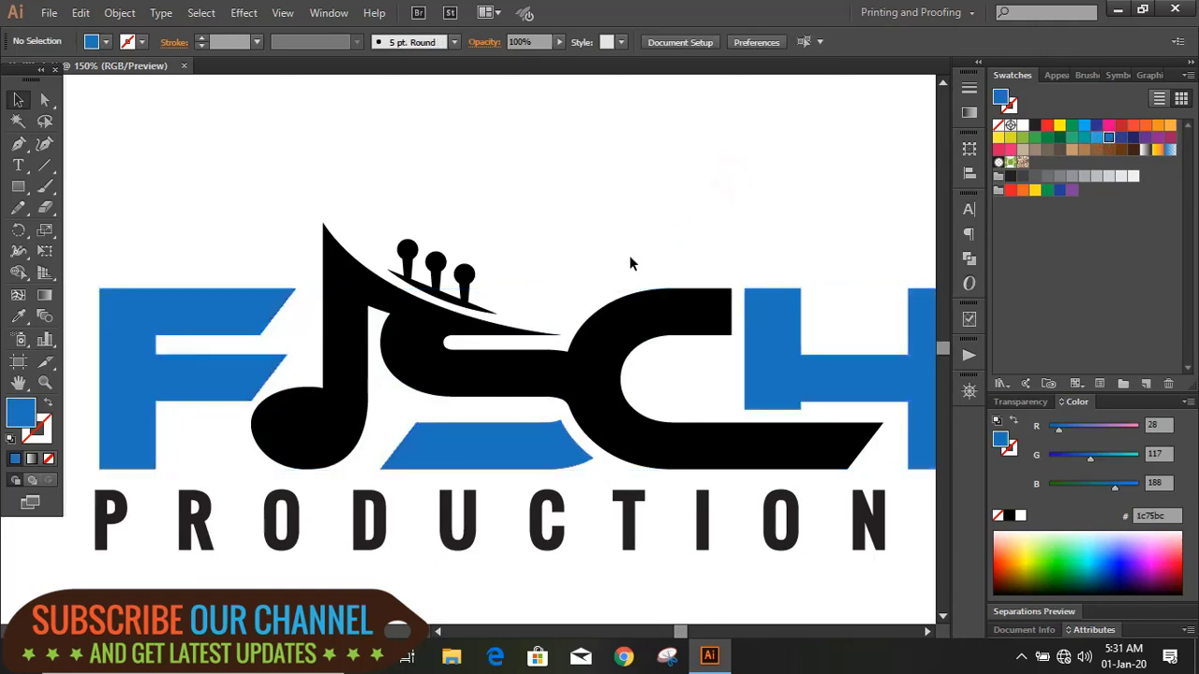
# Fill the black note and S shape with grey (6d6e71)
pyautogui.click(602, 341)
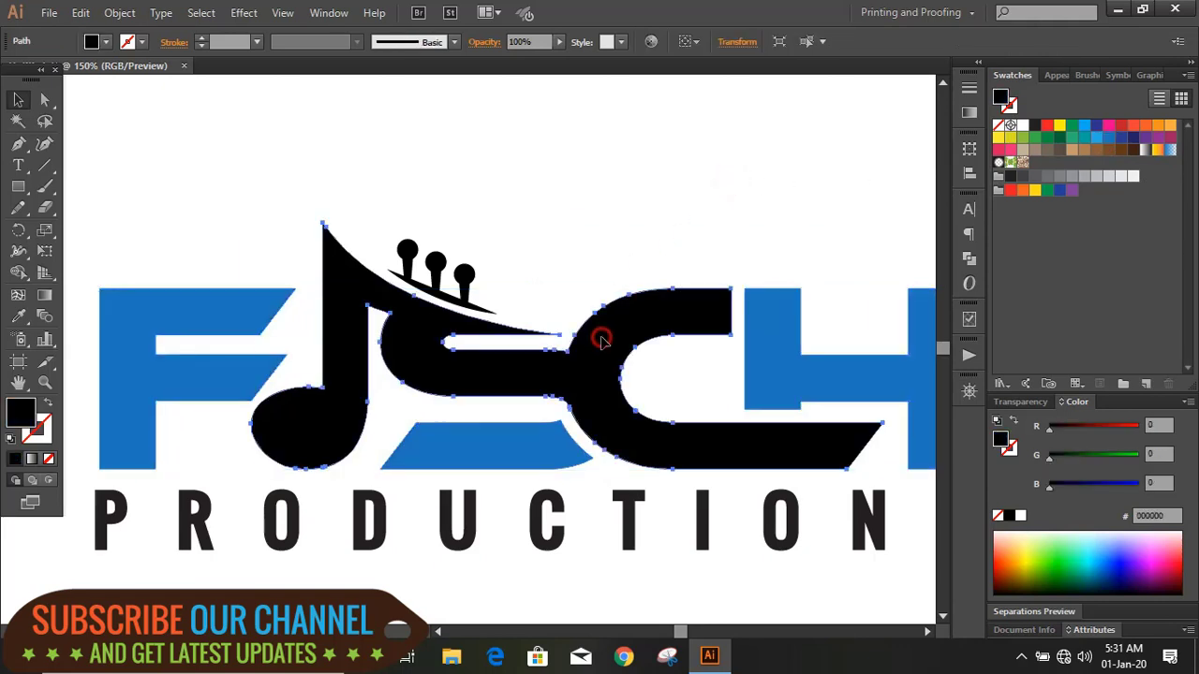
pyautogui.click(1047, 176)
pyautogui.click(599, 179)
# Give the three music notes the F's blue (1c75bc) with the Eyedropper
pyautogui.click(468, 272)
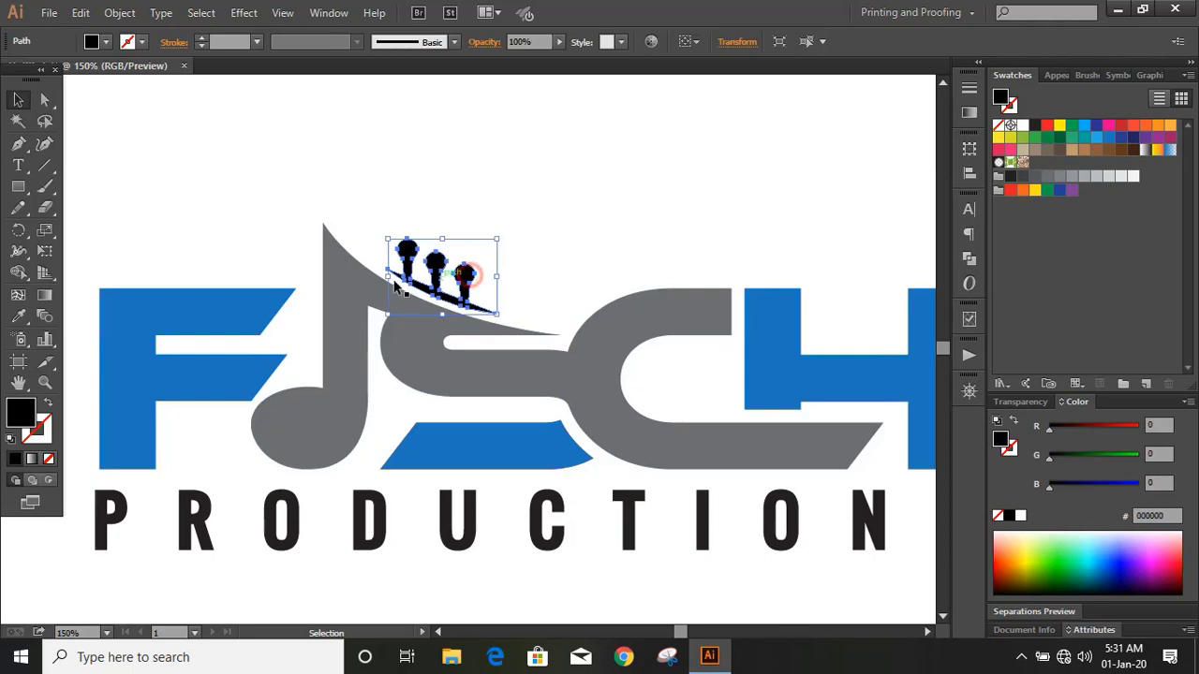
pyautogui.click(17, 315)
pyautogui.click(190, 296)
pyautogui.click(18, 99)
pyautogui.click(324, 192)
# Give the PRODUCTIONS lettering the note's grey, then zoom out to the whole artboard
pyautogui.scroll(-1, 326, 203)
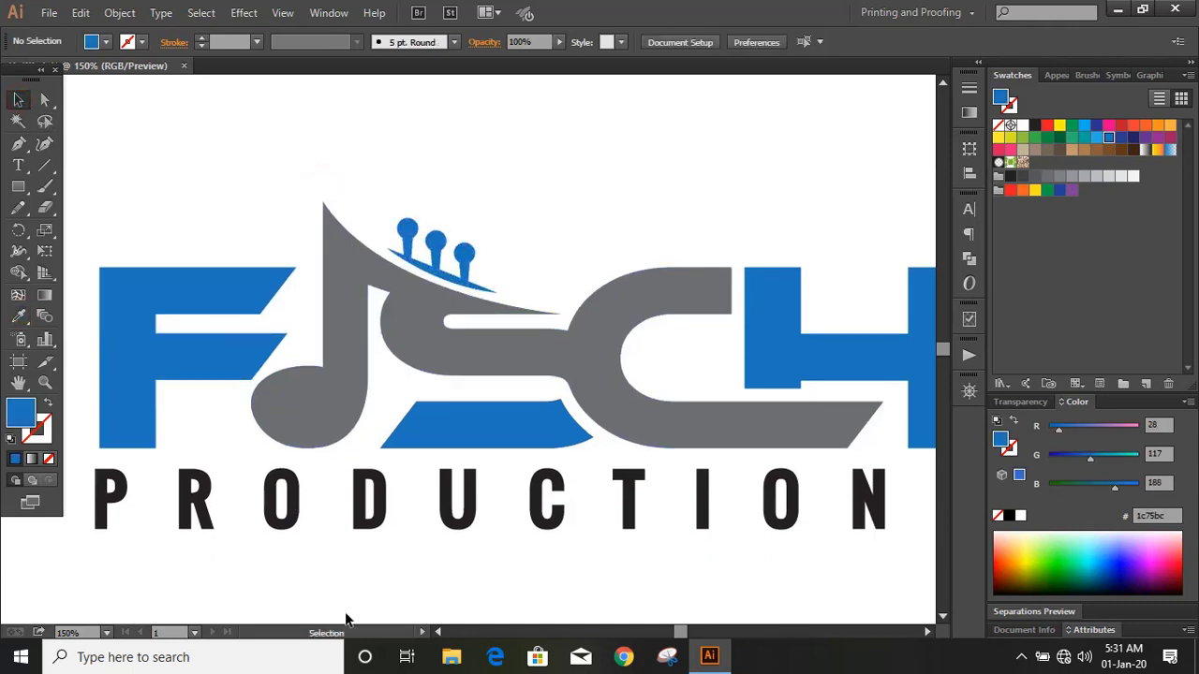
pyautogui.click(358, 530)
pyautogui.click(17, 316)
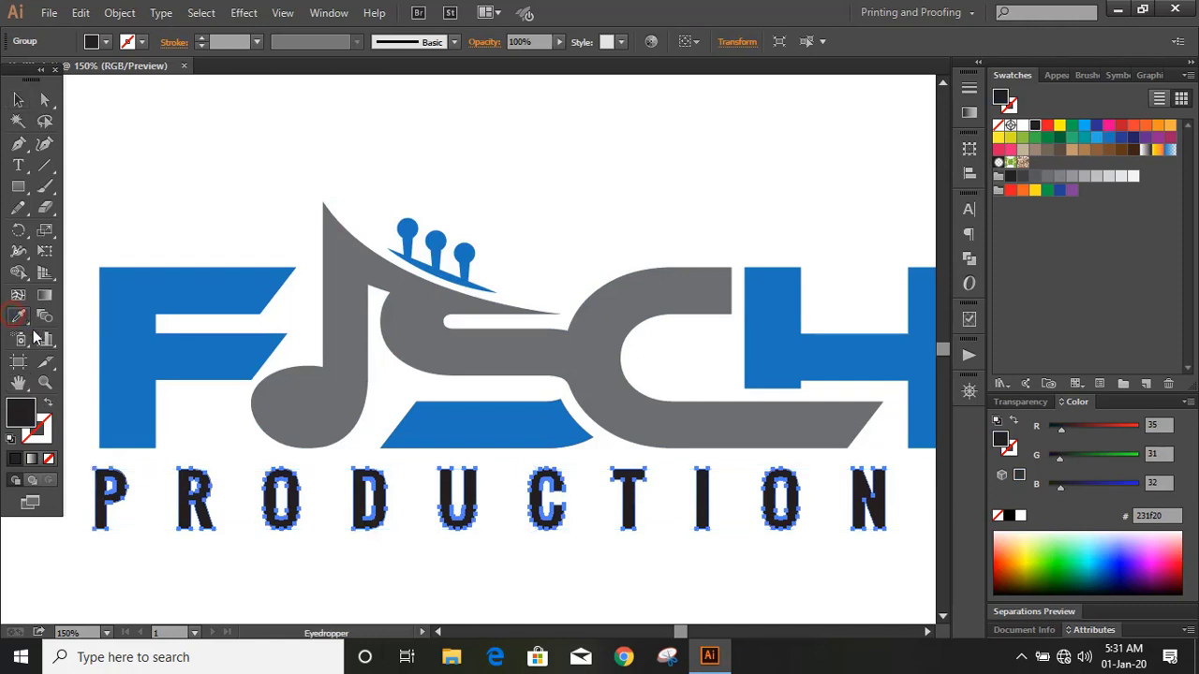
pyautogui.click(307, 413)
pyautogui.click(17, 99)
pyautogui.click(276, 170)
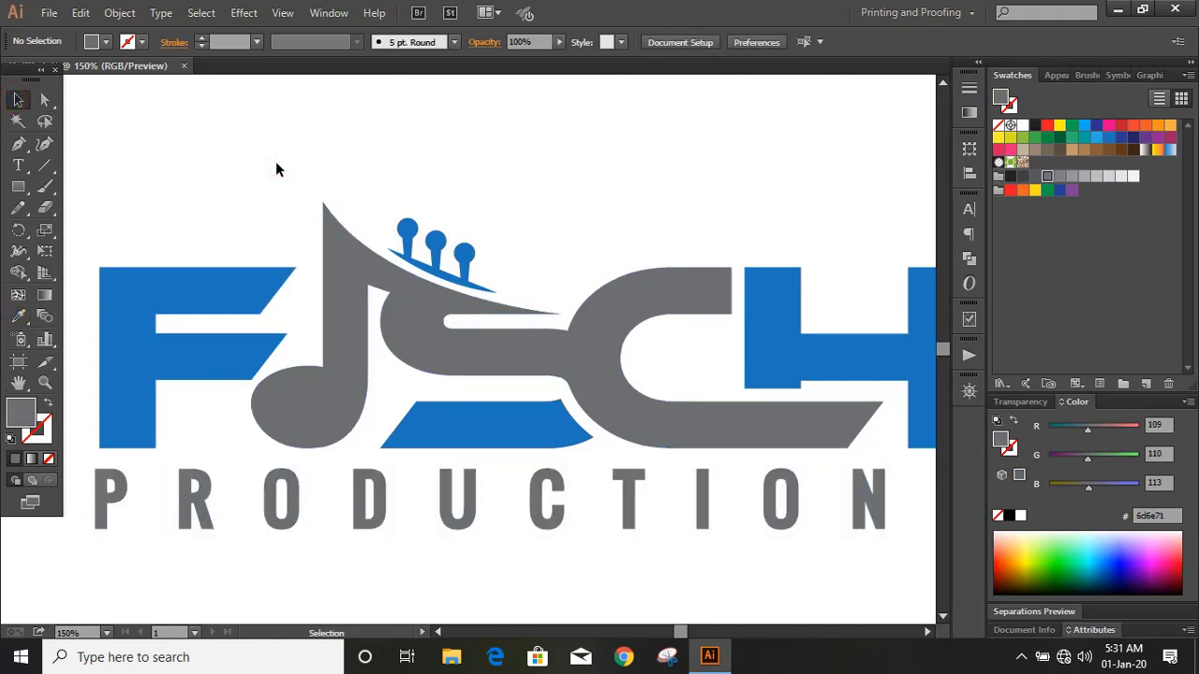
pyautogui.hotkey('ctrl', '1')
pyautogui.hotkey('ctrl', '-')
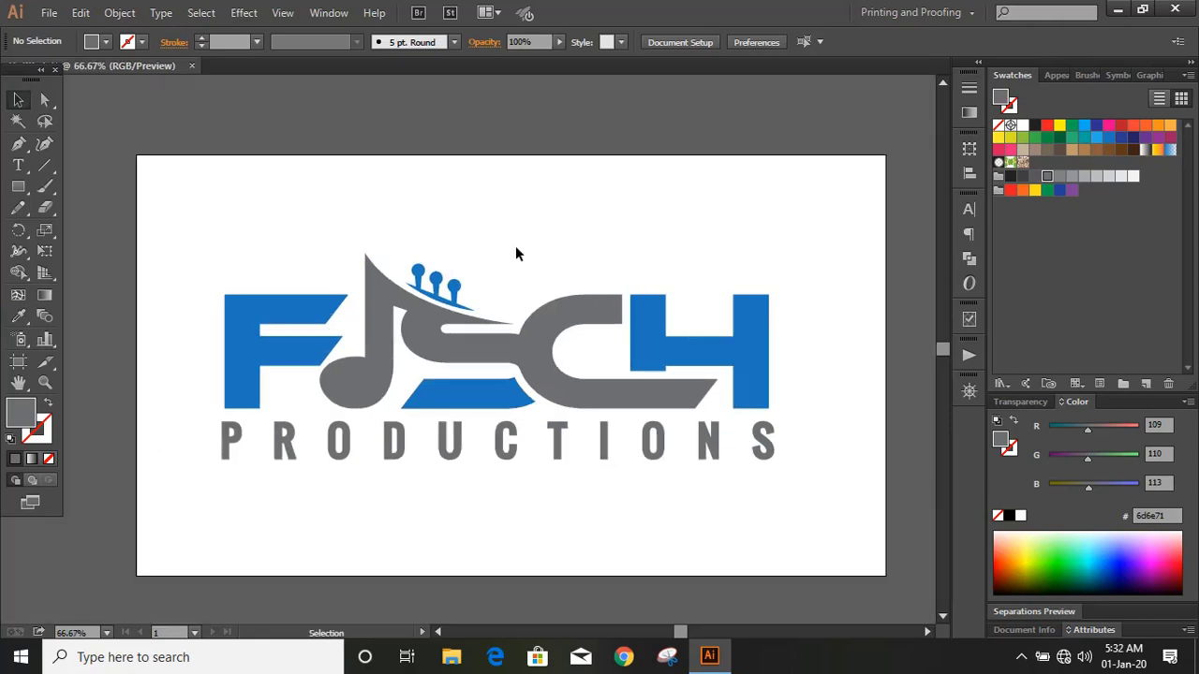
# In Save for Web, fit the logo in the preview and make the PNG-24 transparent
pyautogui.click(49, 12)
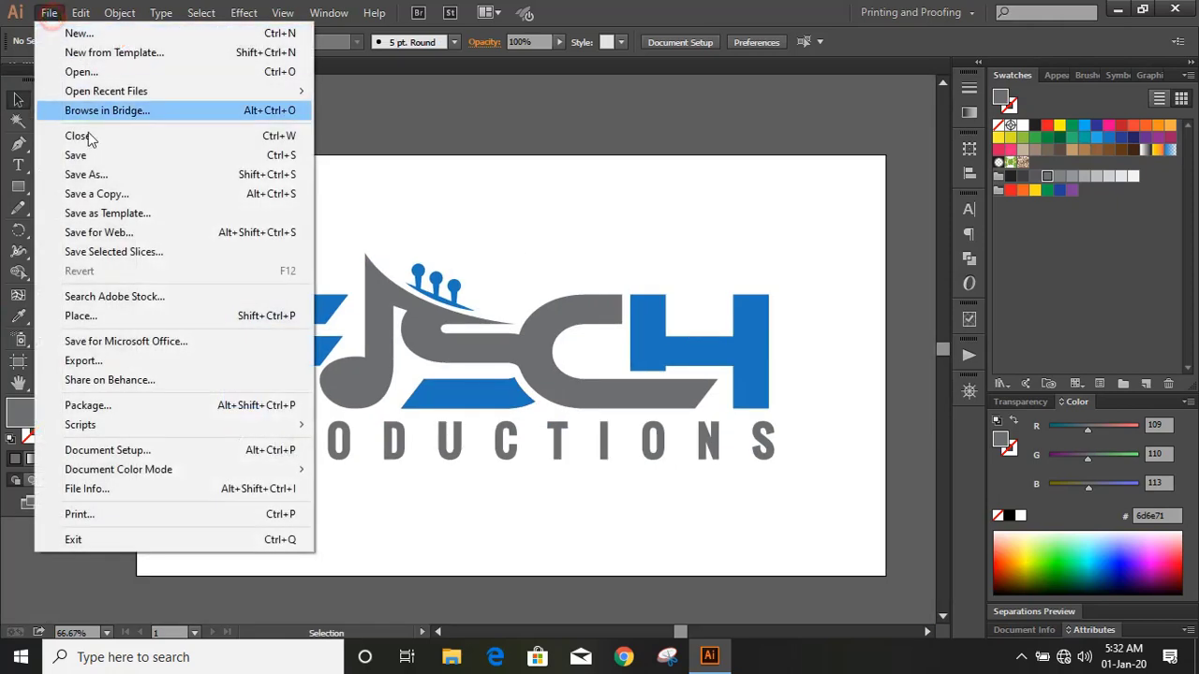
pyautogui.click(124, 232)
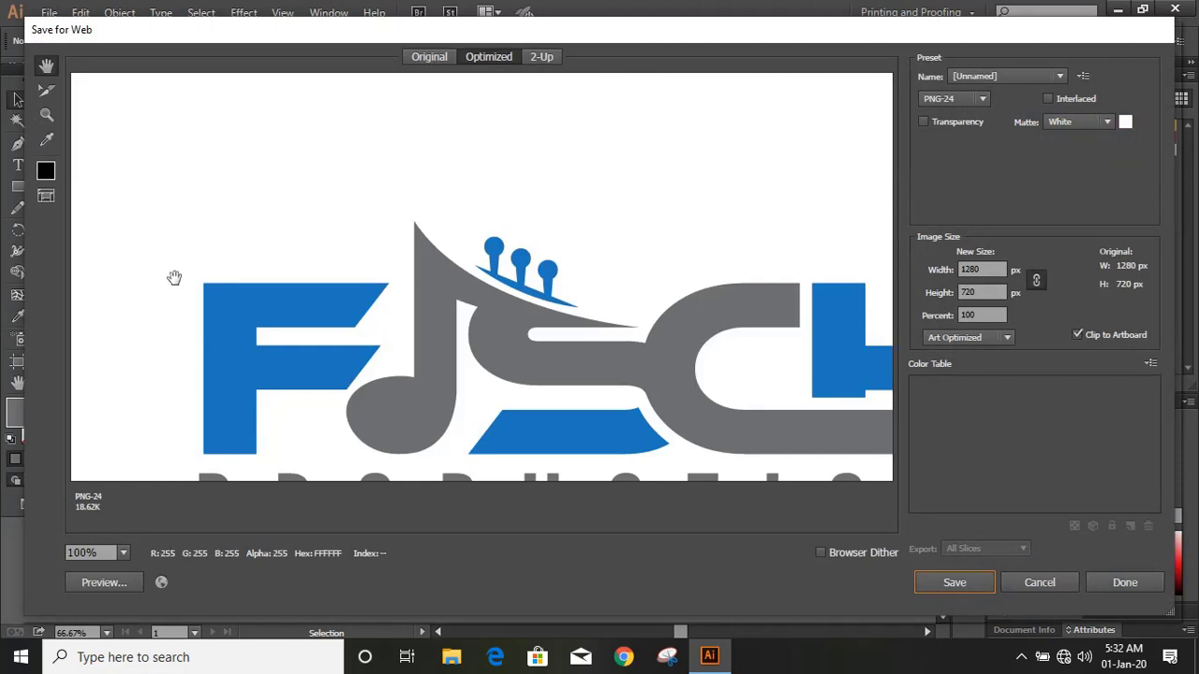
pyautogui.click(125, 553)
pyautogui.click(134, 538)
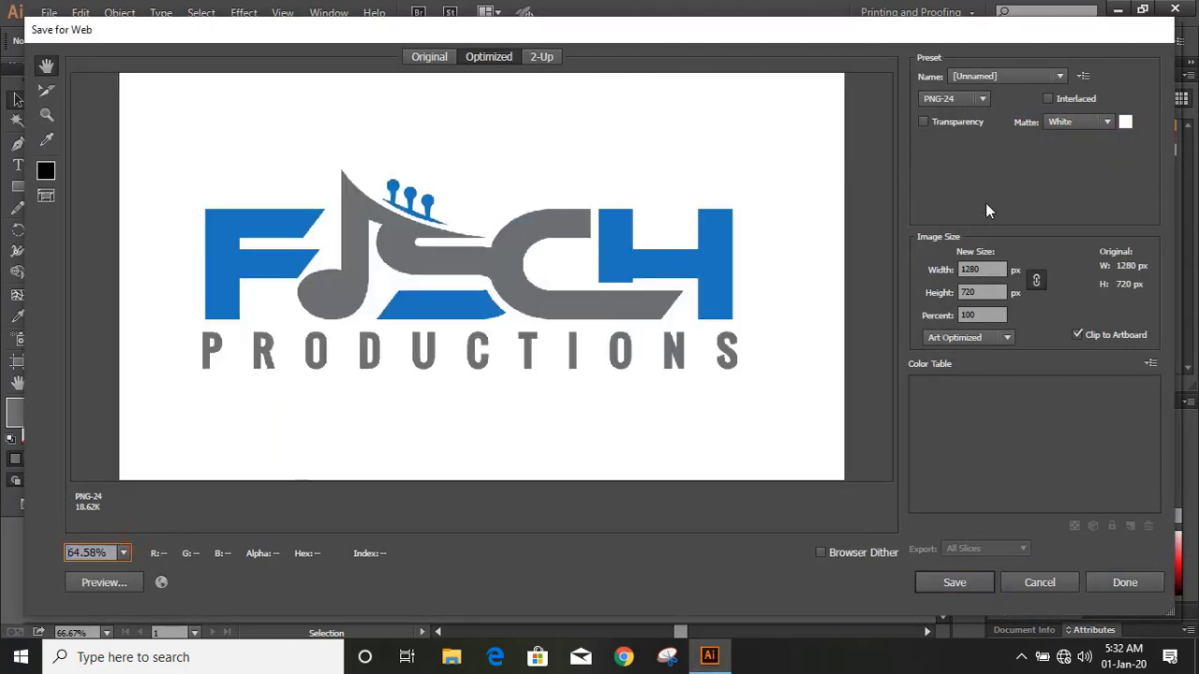
pyautogui.click(927, 124)
# Save the exported image to the Desktop as DFSF
pyautogui.click(952, 573)
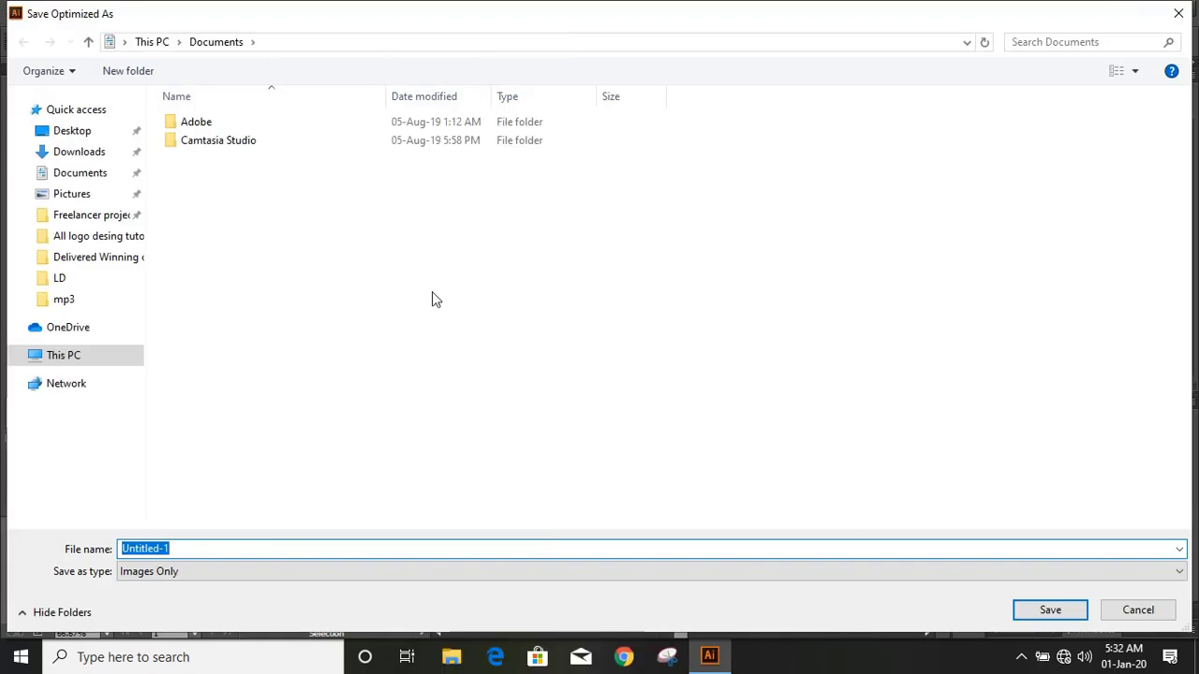
pyautogui.click(75, 131)
pyautogui.click(275, 549)
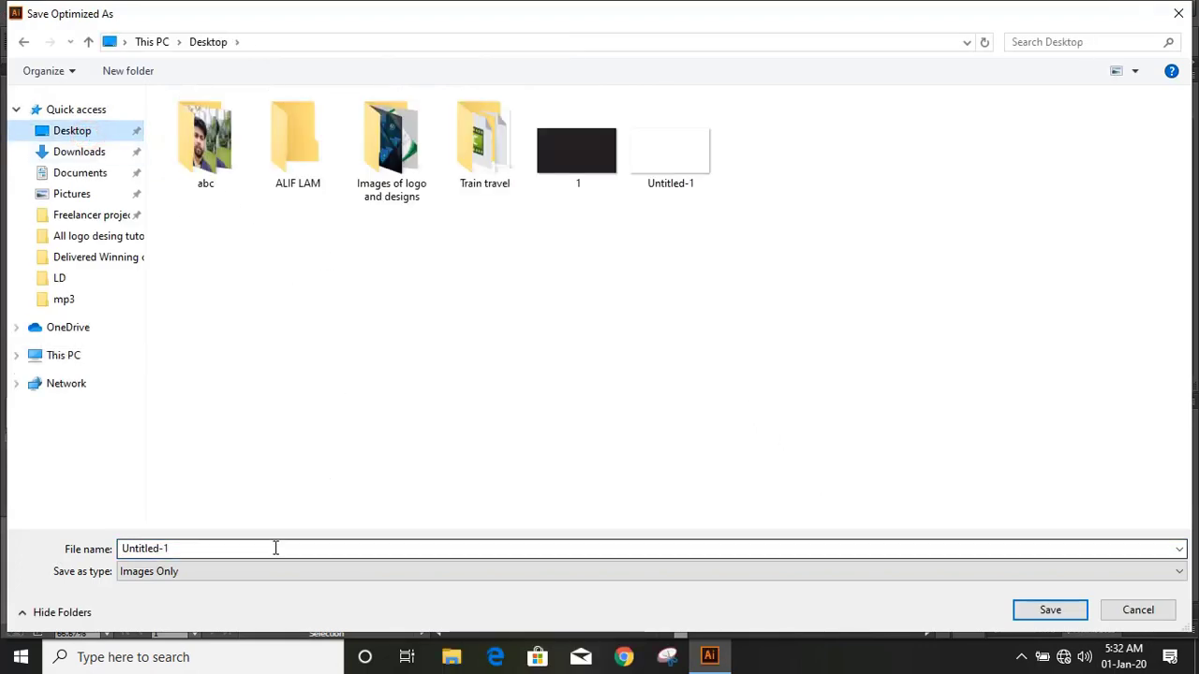
pyautogui.hotkey('ctrl', 'a')
pyautogui.write('DFSF')
pyautogui.click(1052, 611)
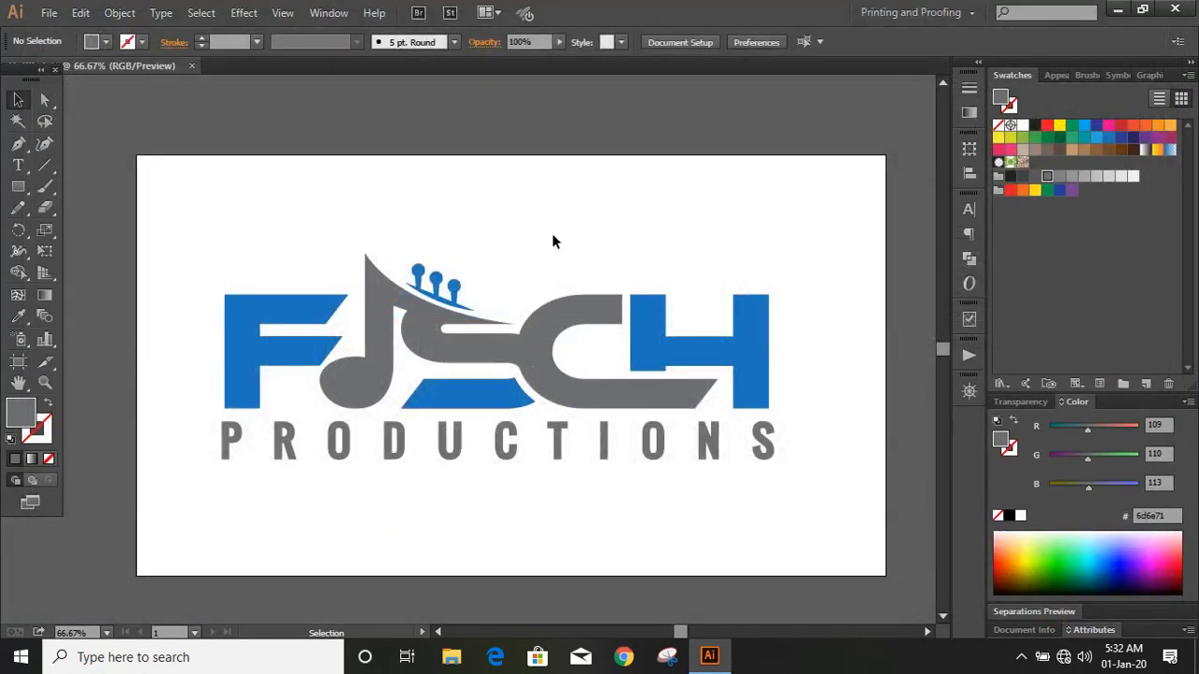
pyautogui.click(553, 239)
# Launch Photoshop CS6 and open the 3d glass window logo mockup
pyautogui.click(21, 656)
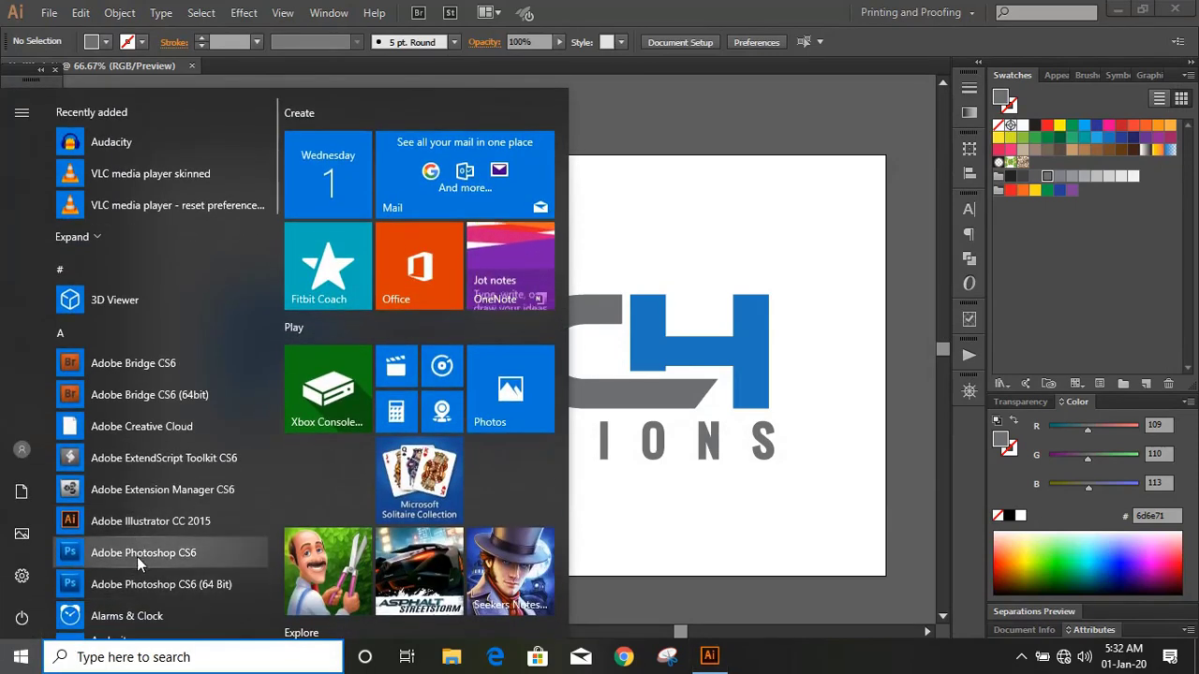
pyautogui.click(140, 582)
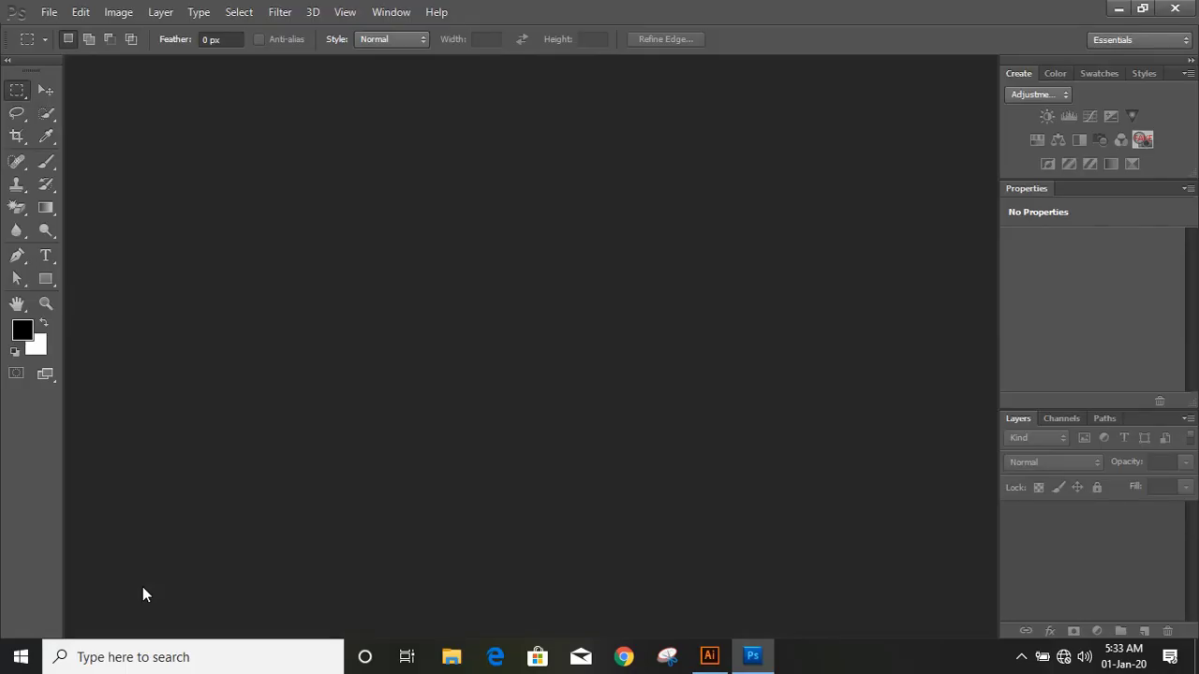
pyautogui.click(49, 12)
pyautogui.click(61, 44)
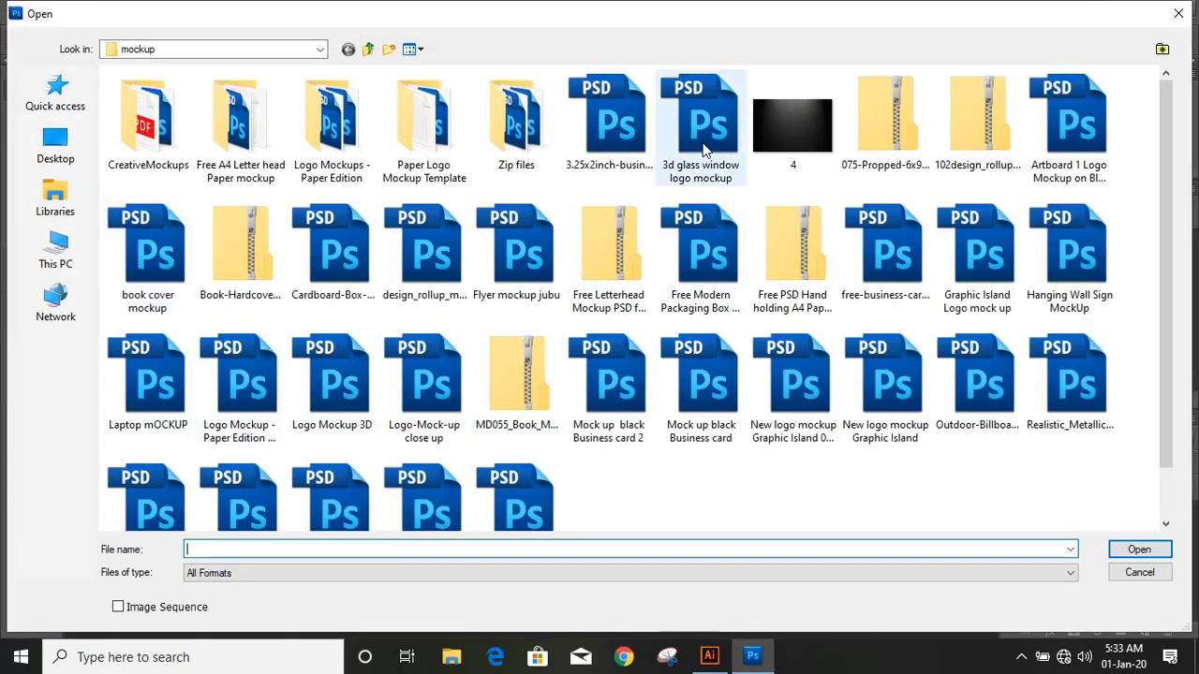
pyautogui.doubleClick(705, 148)
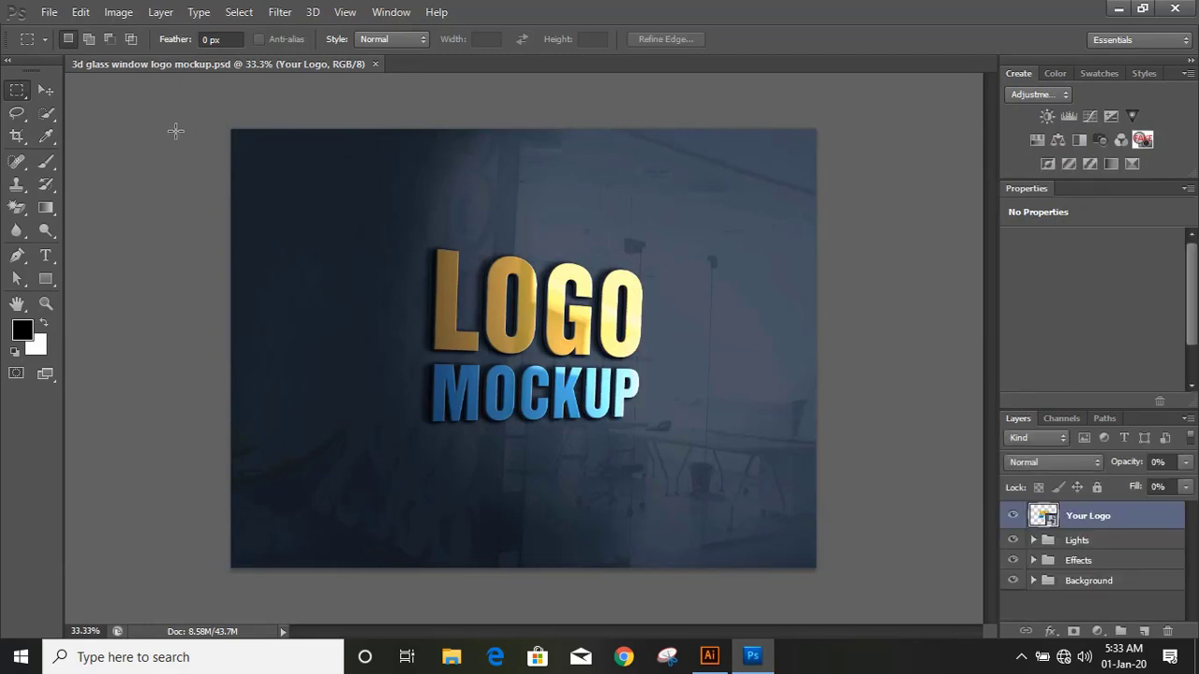
# Open the exported DFSF.png logo from the Desktop
pyautogui.click(48, 12)
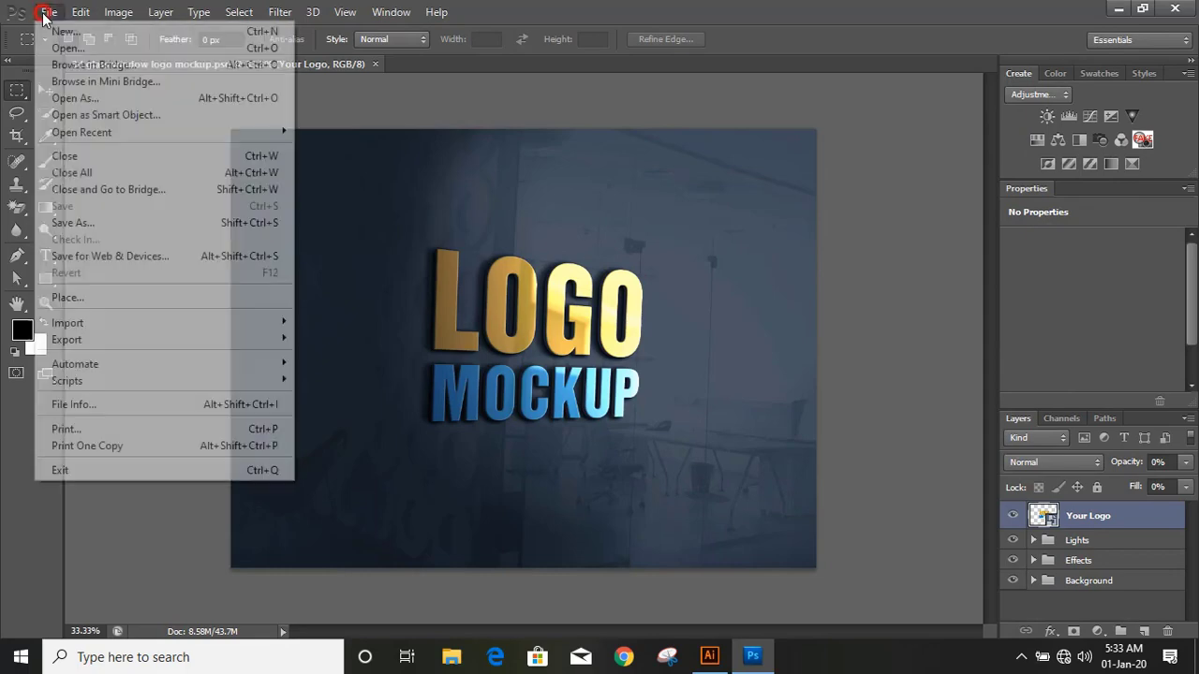
pyautogui.click(58, 44)
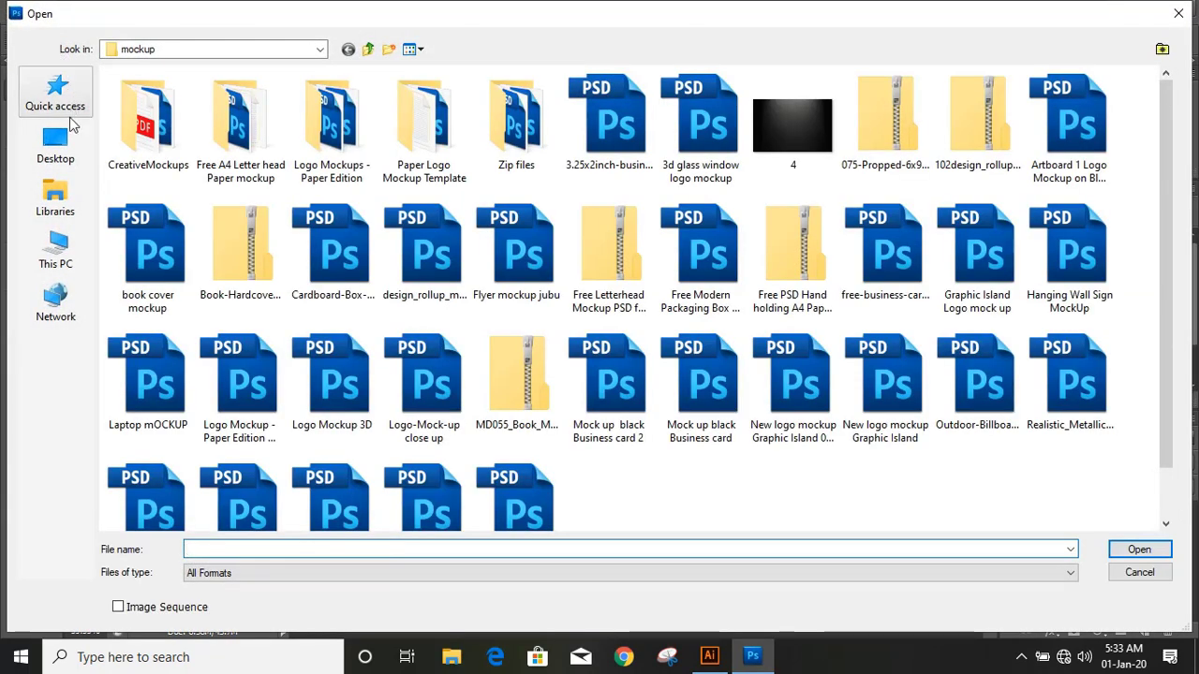
pyautogui.click(55, 143)
pyautogui.doubleClick(366, 219)
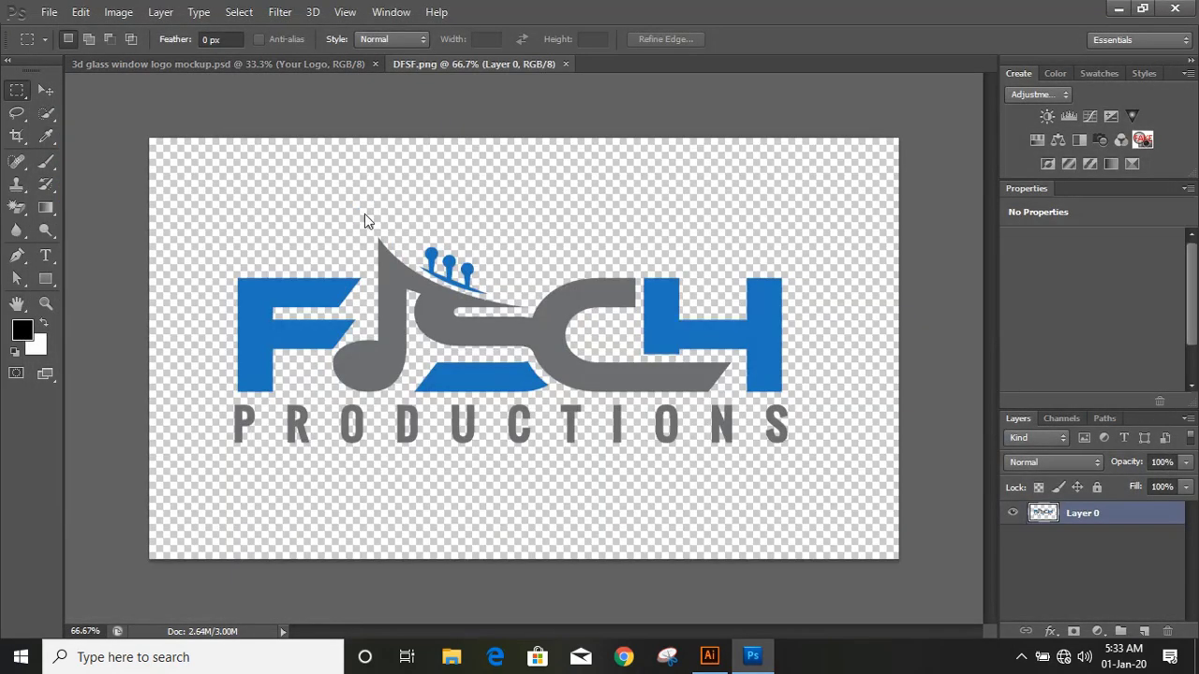
# Open the mockup's Your Logo smart object for editing
pyautogui.click(305, 68)
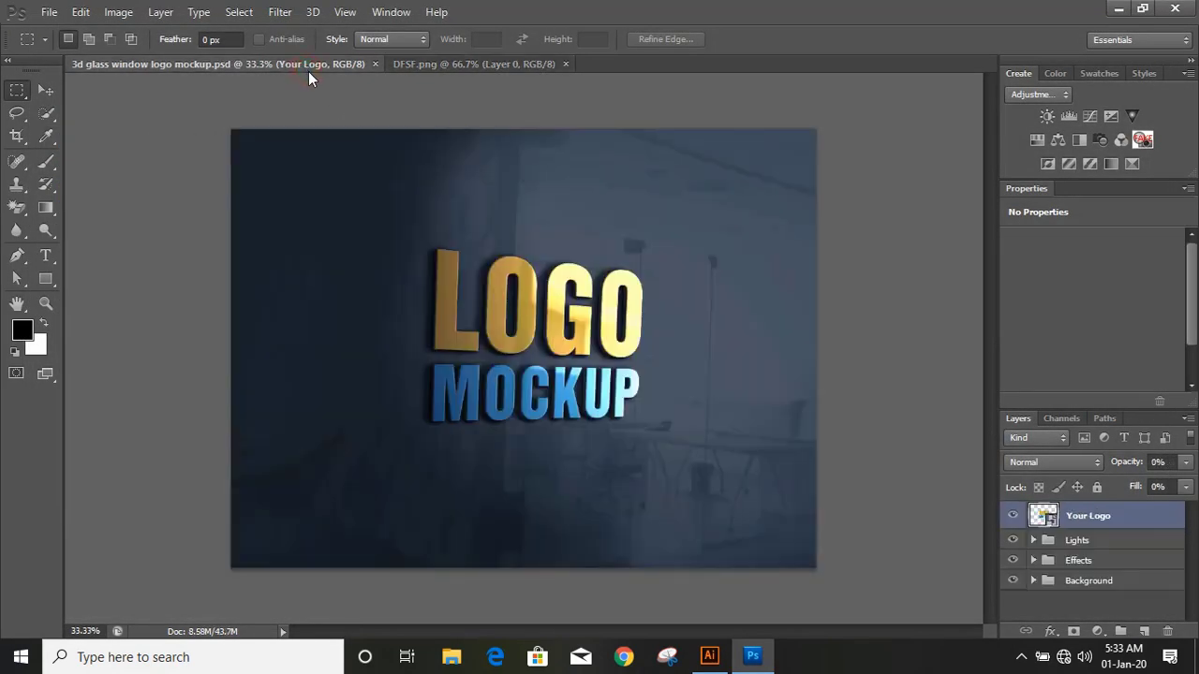
pyautogui.doubleClick(1042, 516)
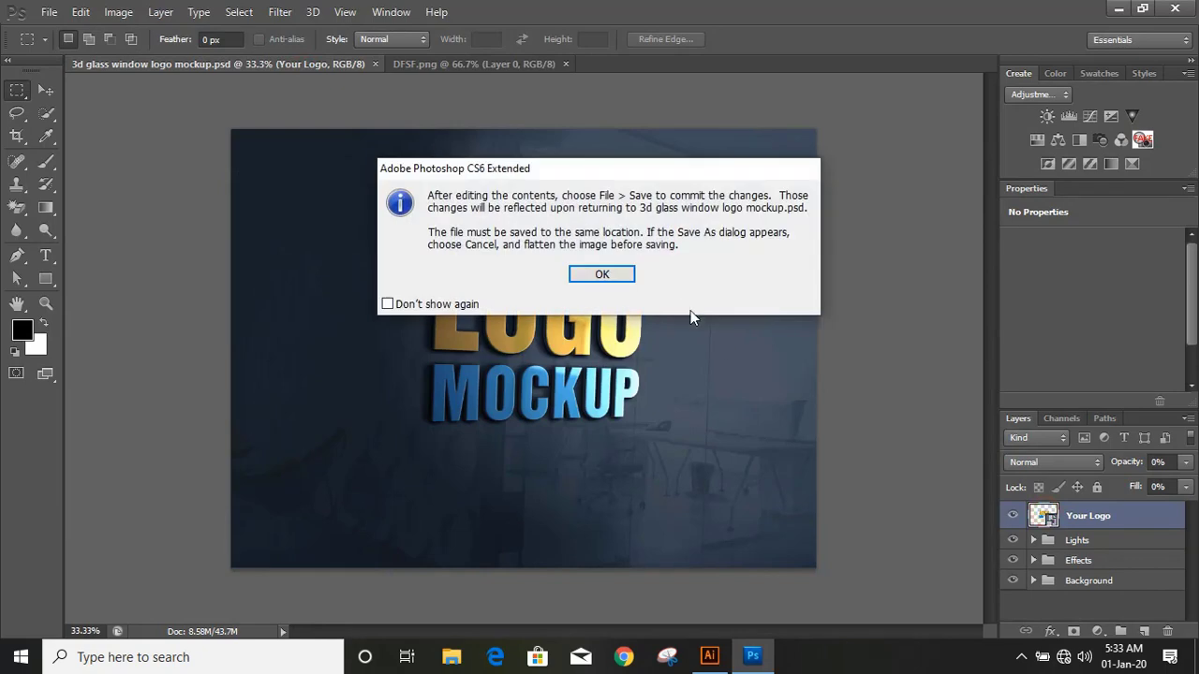
pyautogui.click(600, 275)
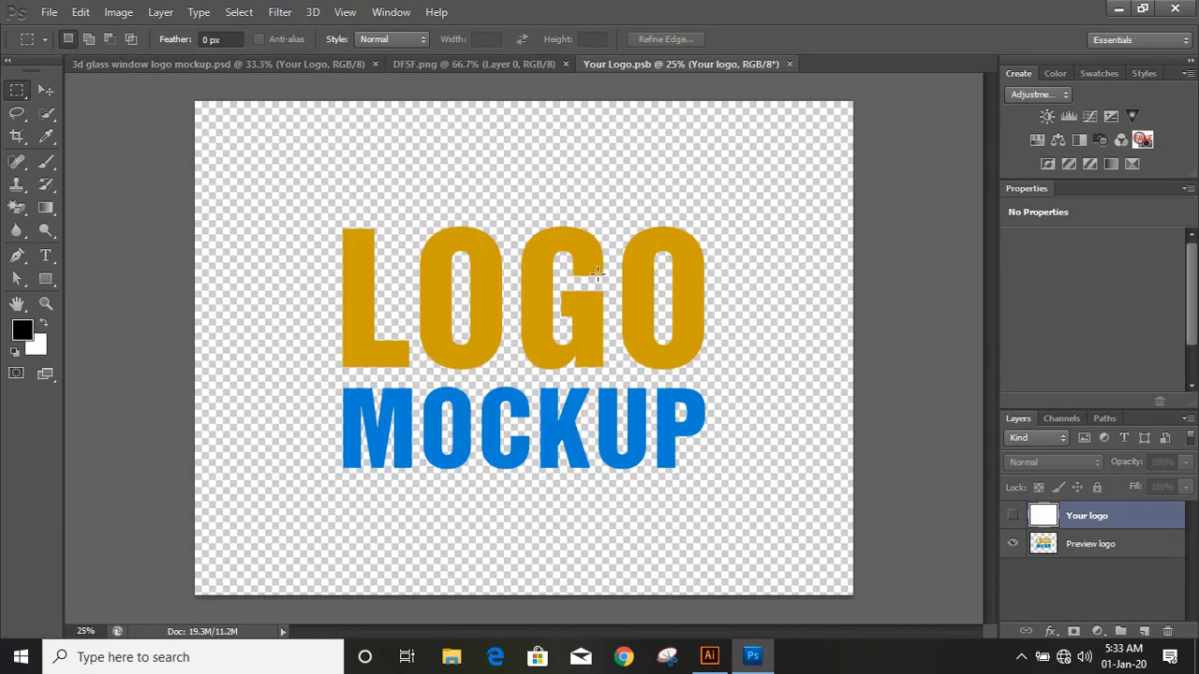
pyautogui.click(42, 90)
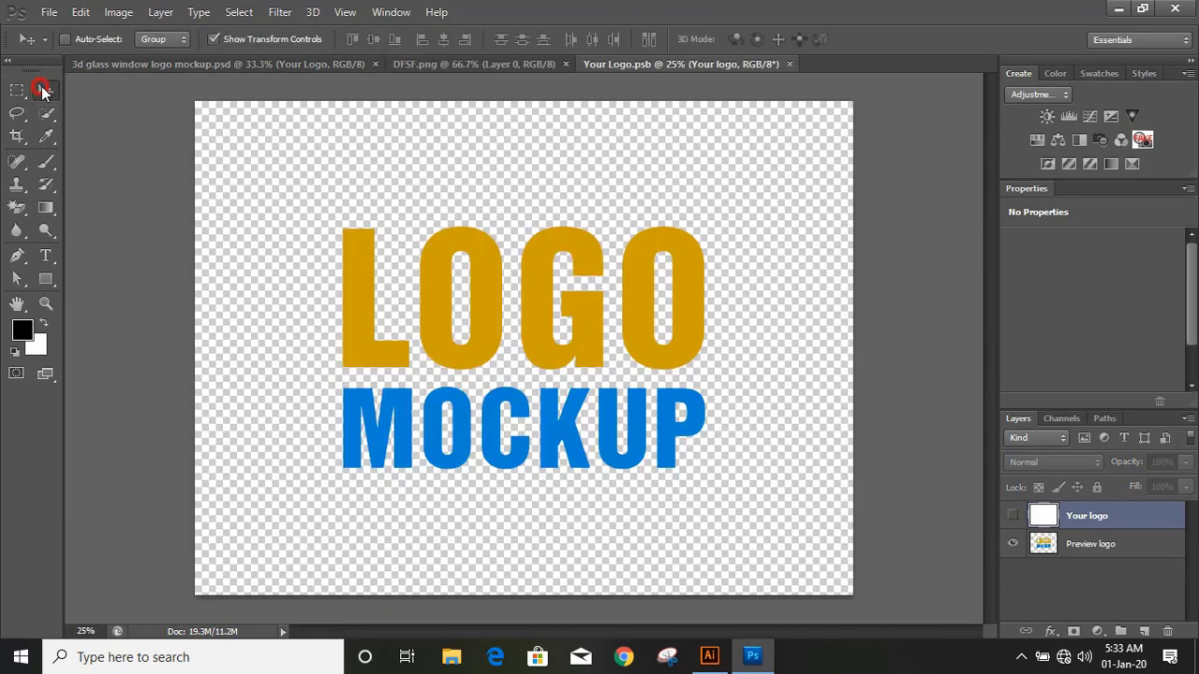
# Move the DFSF logo into Your Logo.psb and scale it up to about 207%
pyautogui.click(430, 68)
pyautogui.moveTo(541, 322); pyautogui.dragTo(509, 327)
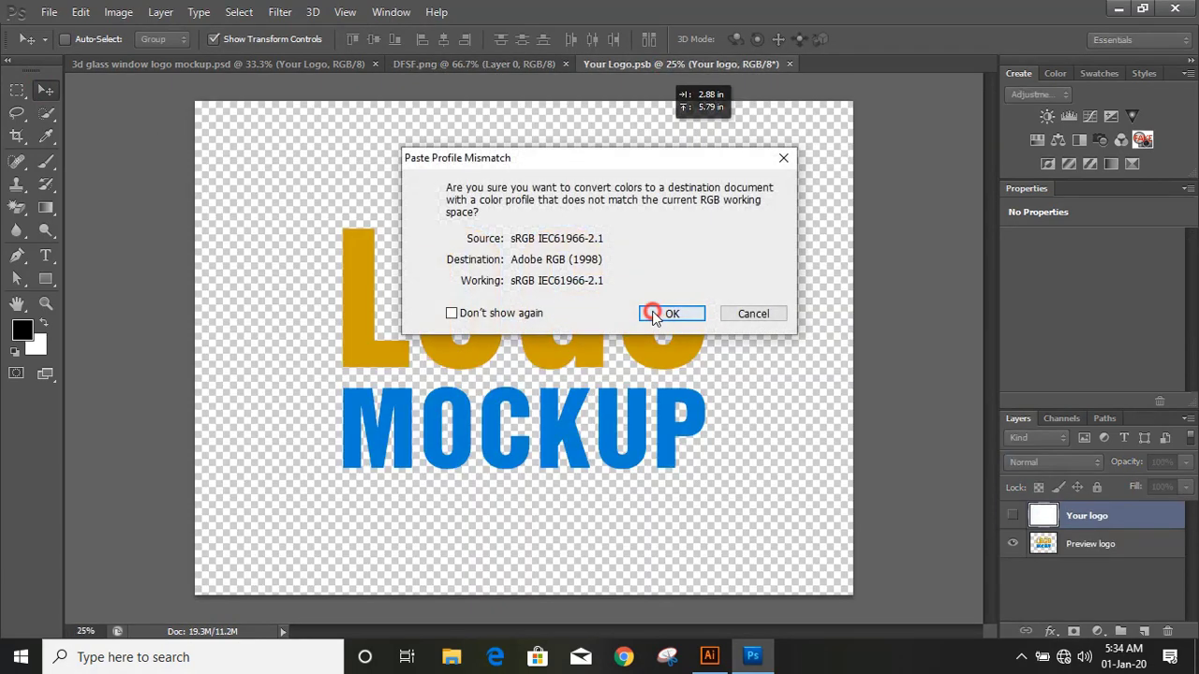
pyautogui.click(653, 315)
pyautogui.moveTo(604, 375); pyautogui.dragTo(641, 335)
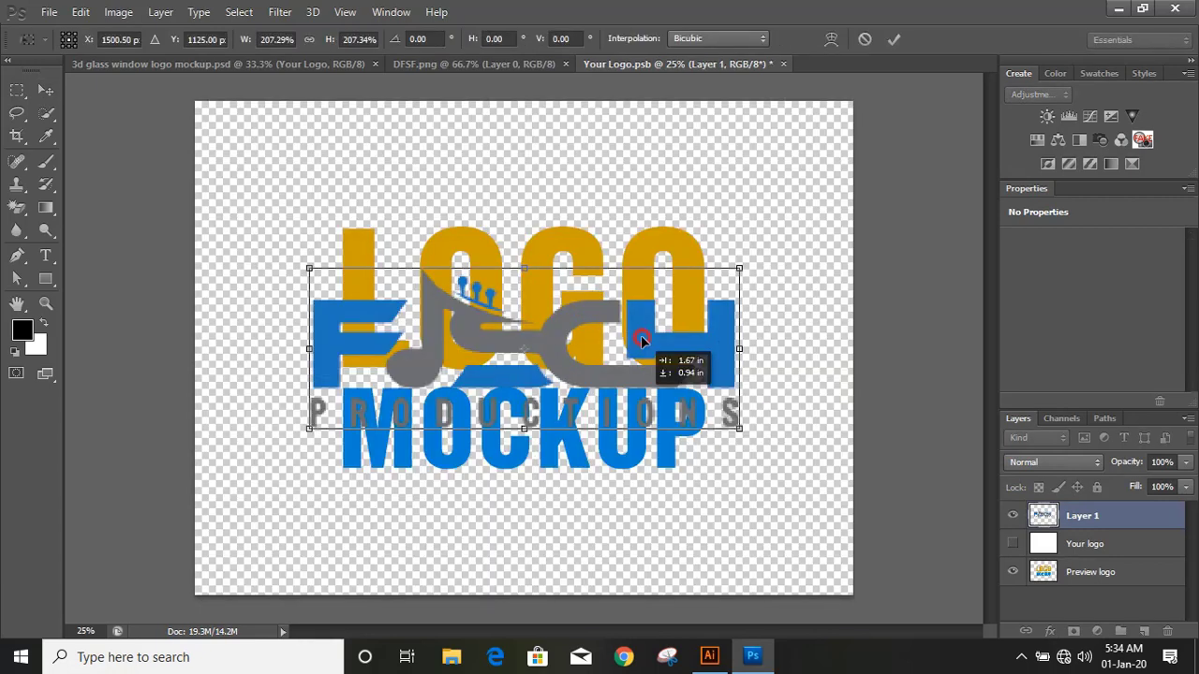
pyautogui.click(895, 38)
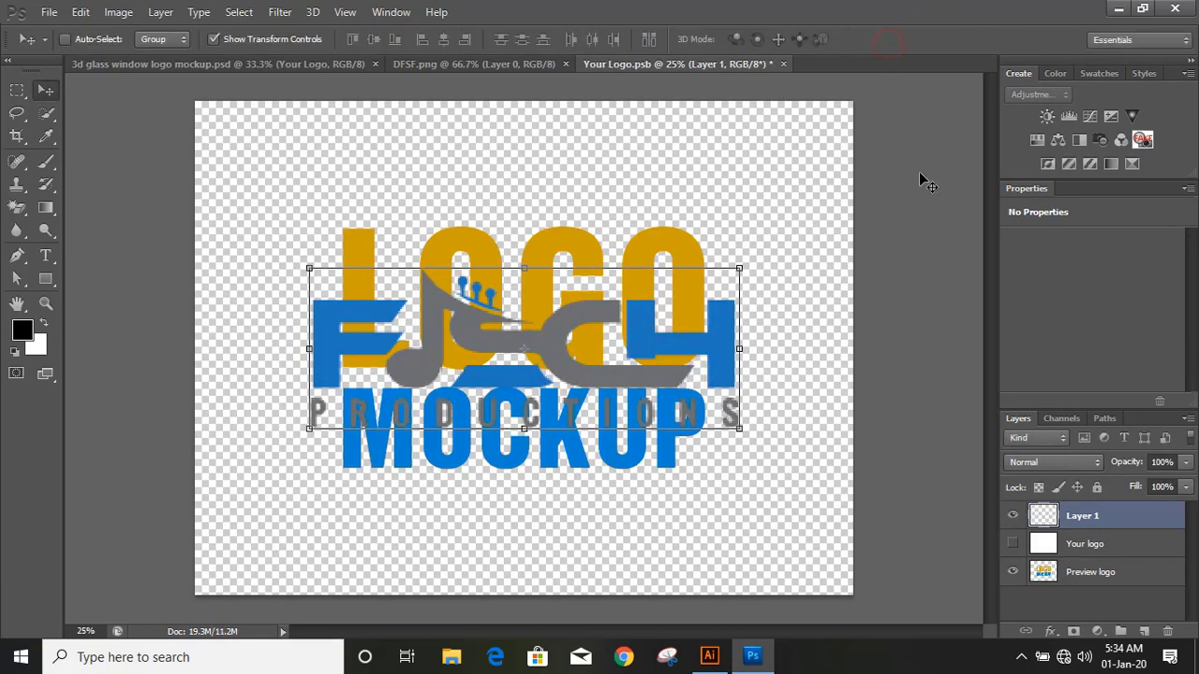
# Hide the sample LOGO MOCKUP artwork, then save and close the smart object
pyautogui.click(1013, 571)
pyautogui.click(784, 65)
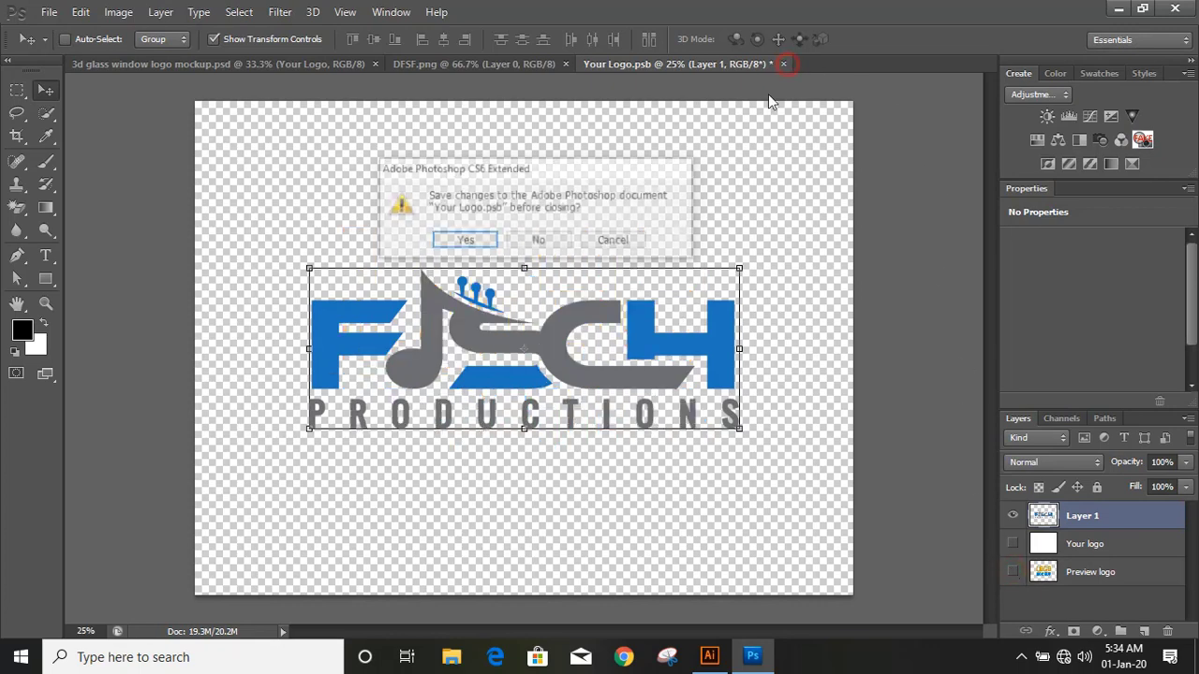
pyautogui.click(473, 242)
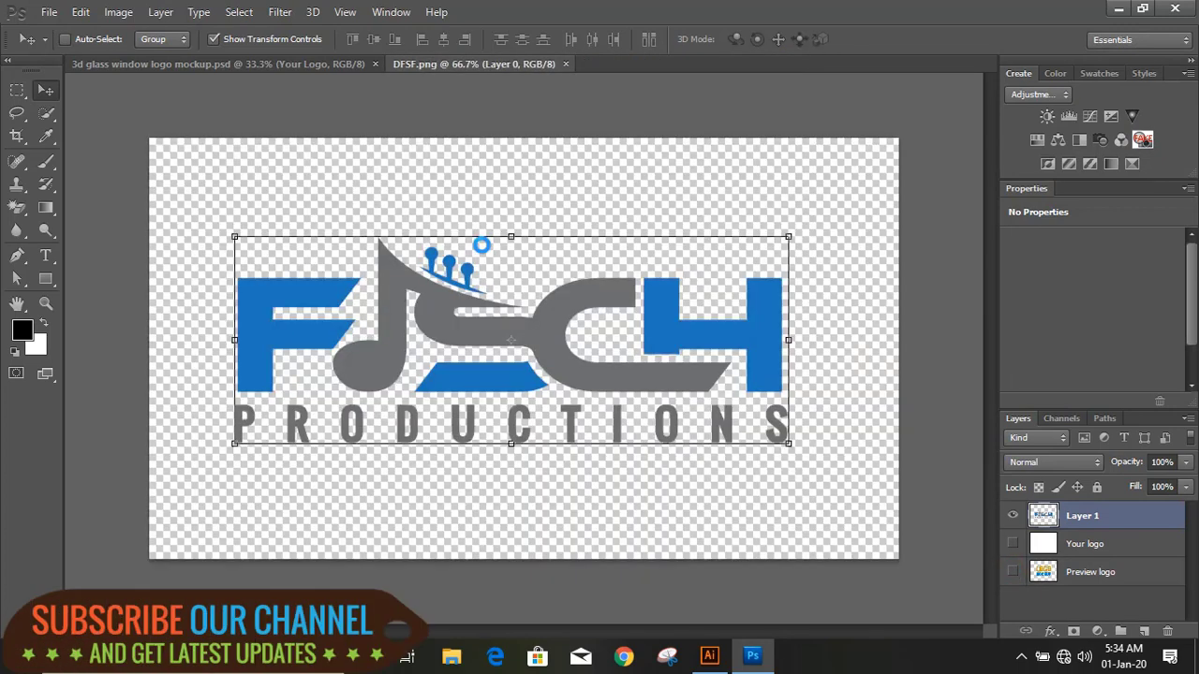